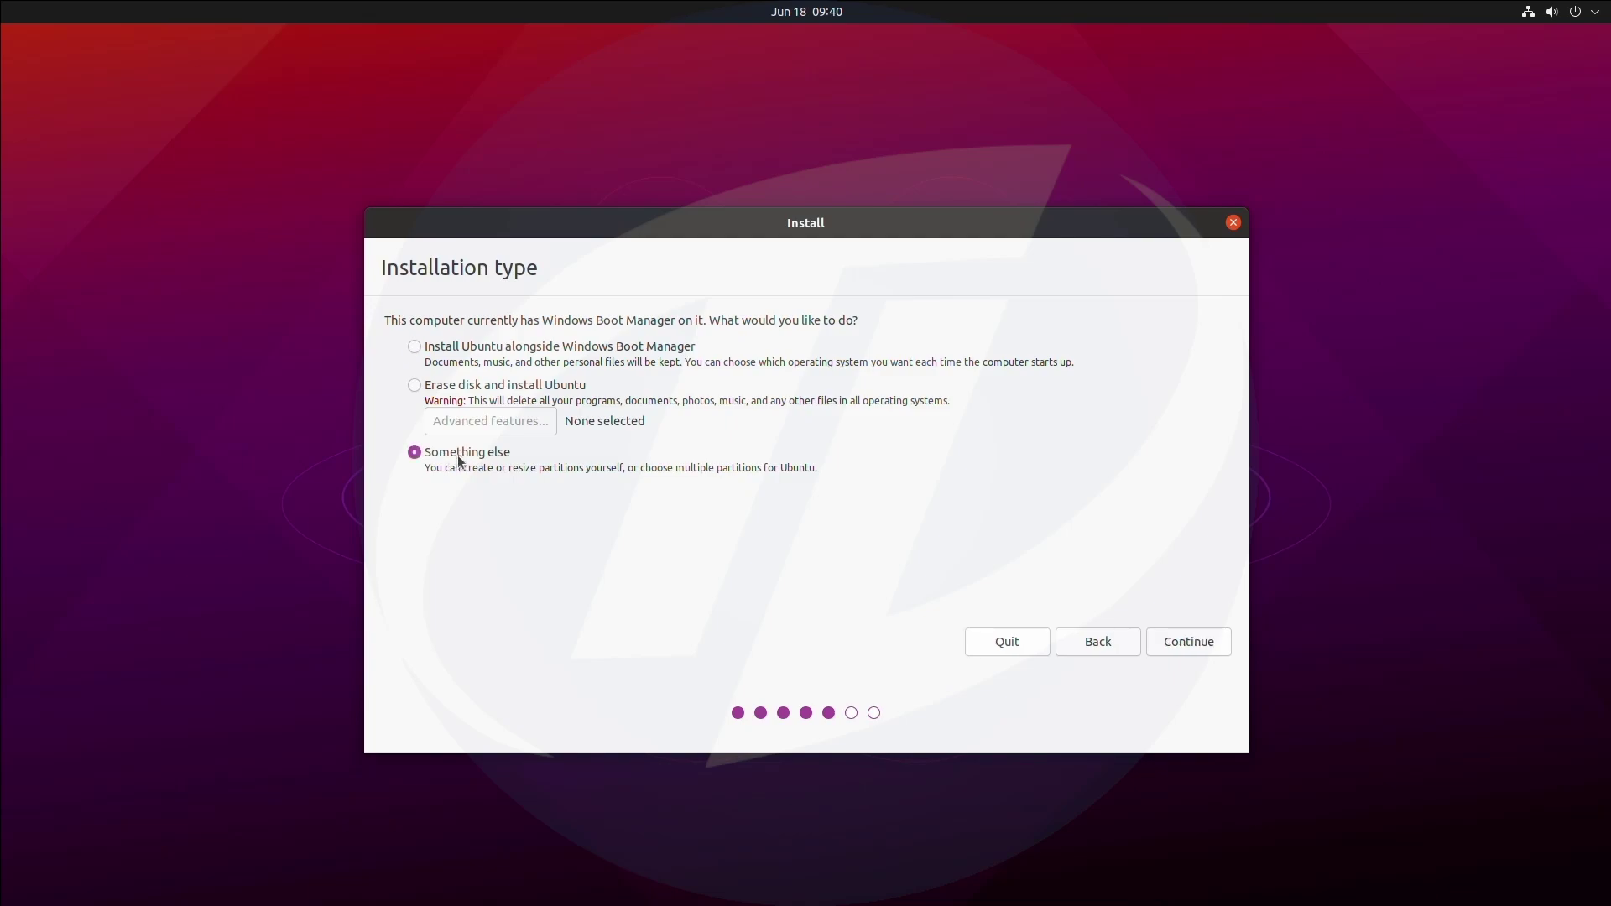
Create a 90000 MB ext4 partition mounted at / in the 107374 MB free space.
{"action": "left_click", "coordinate": [1224, 648]}
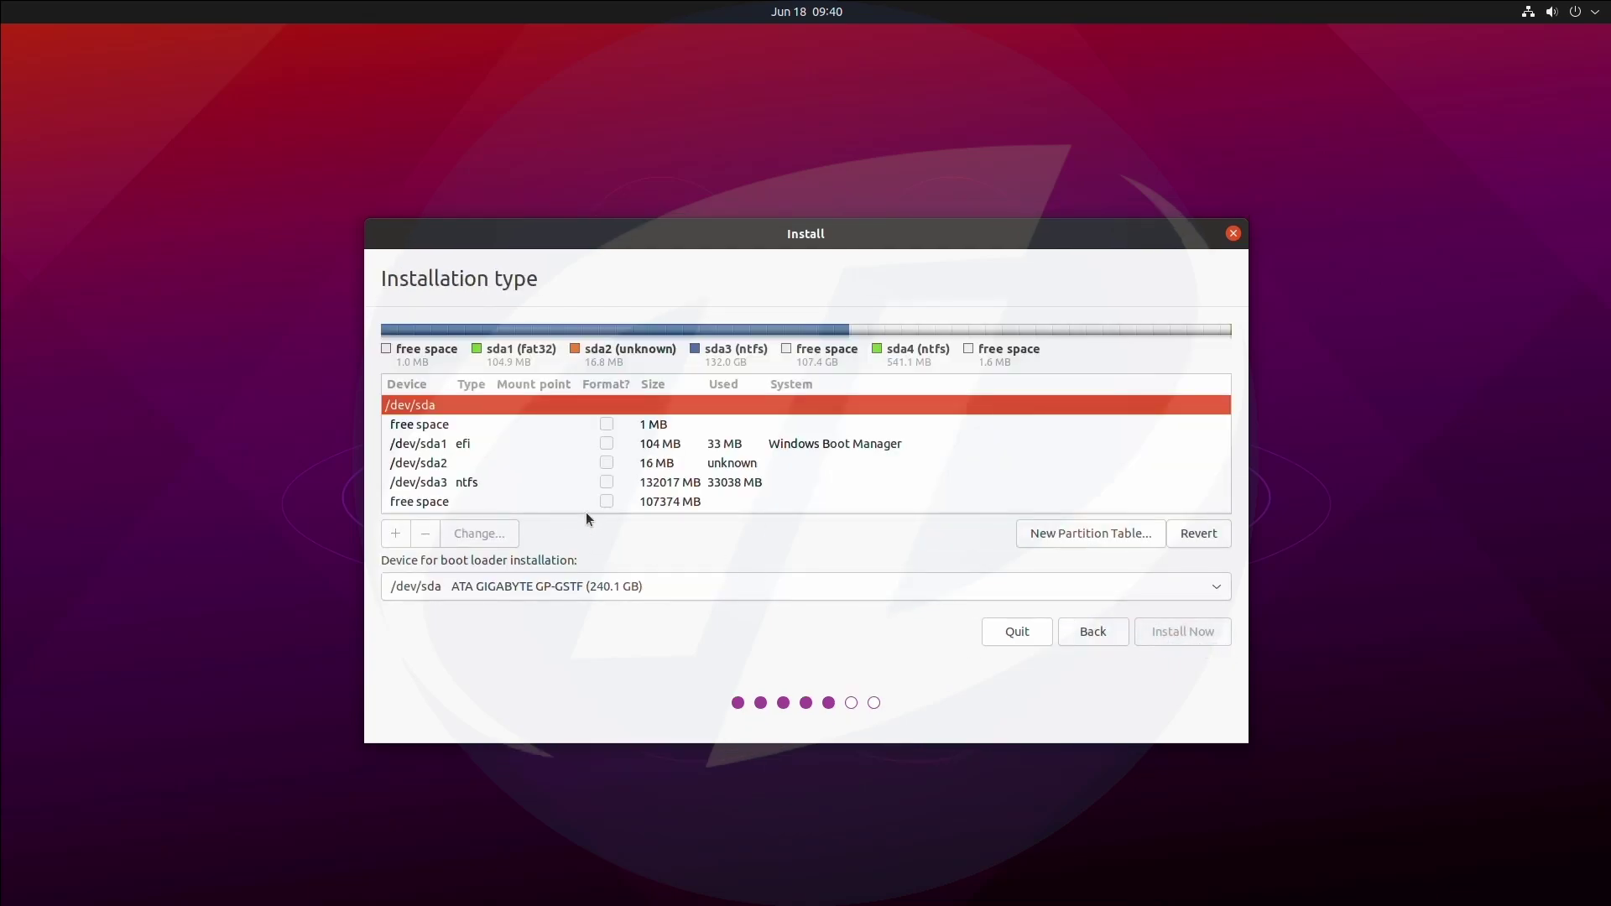
{"action": "left_click", "coordinate": [631, 505]}
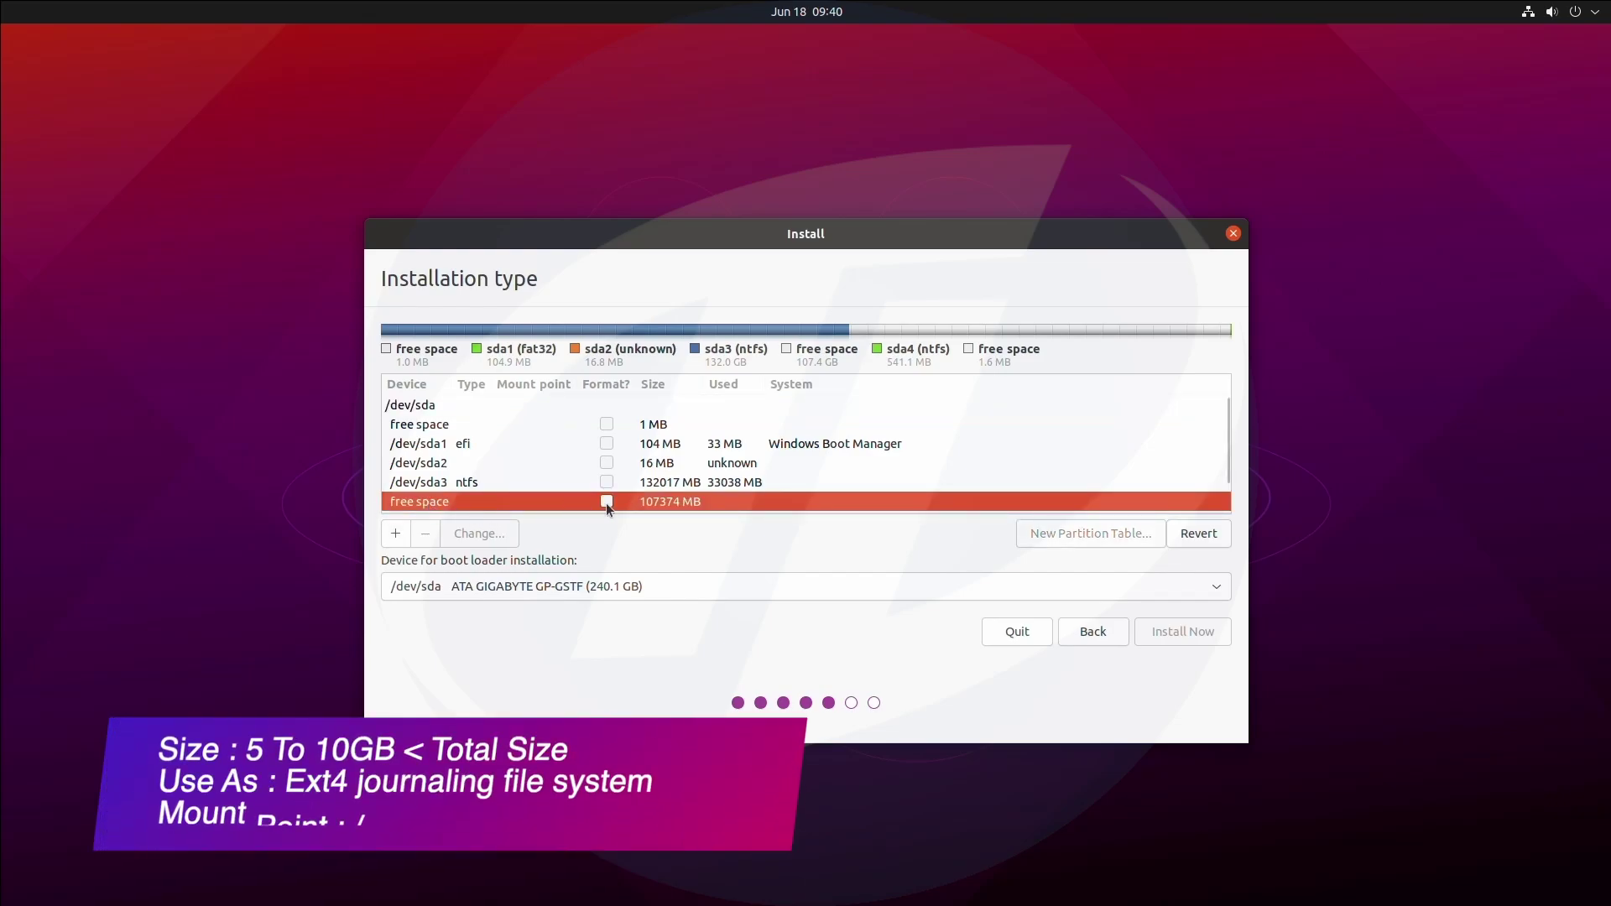
{"action": "left_click", "coordinate": [395, 533]}
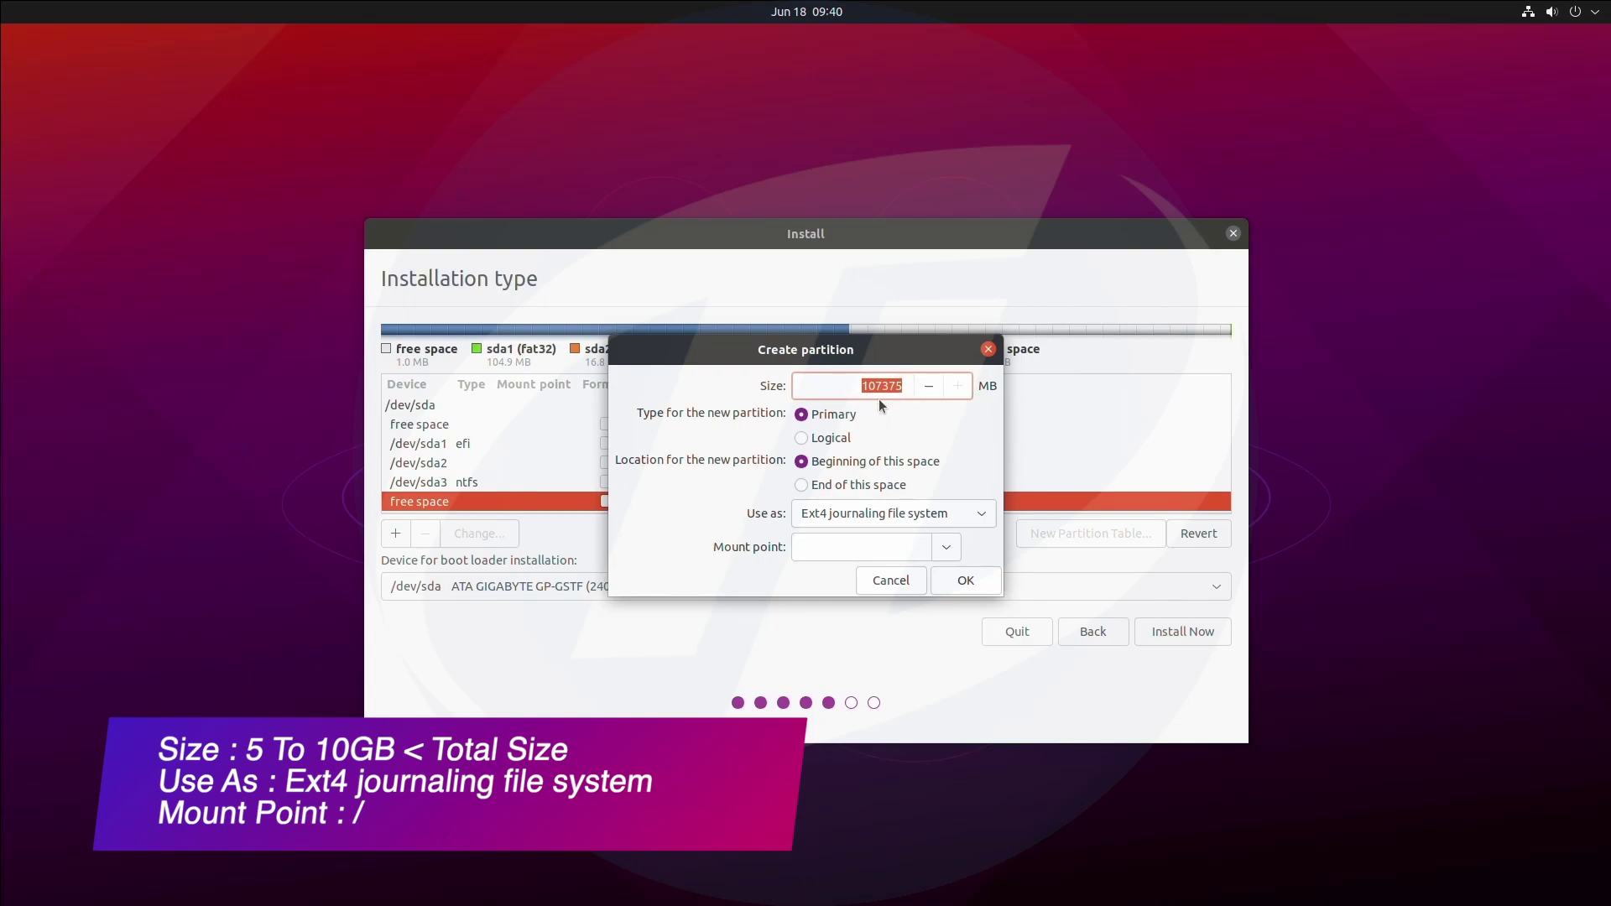
{"action": "type", "text": "90000"}
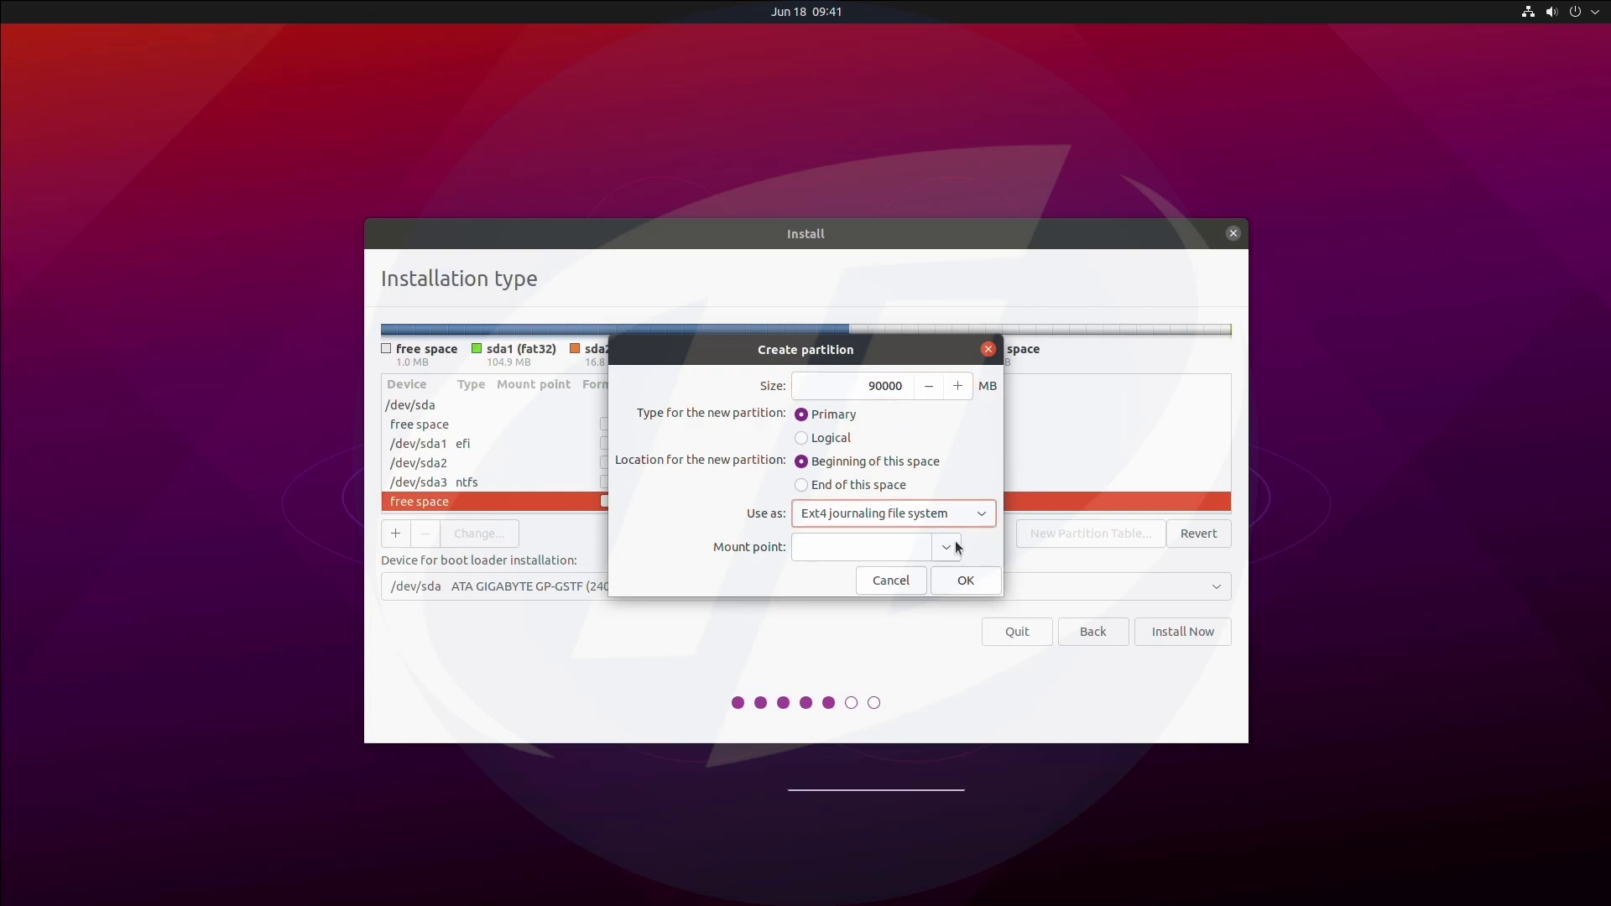
{"action": "left_click", "coordinate": [946, 547]}
{"action": "left_click", "coordinate": [909, 579]}
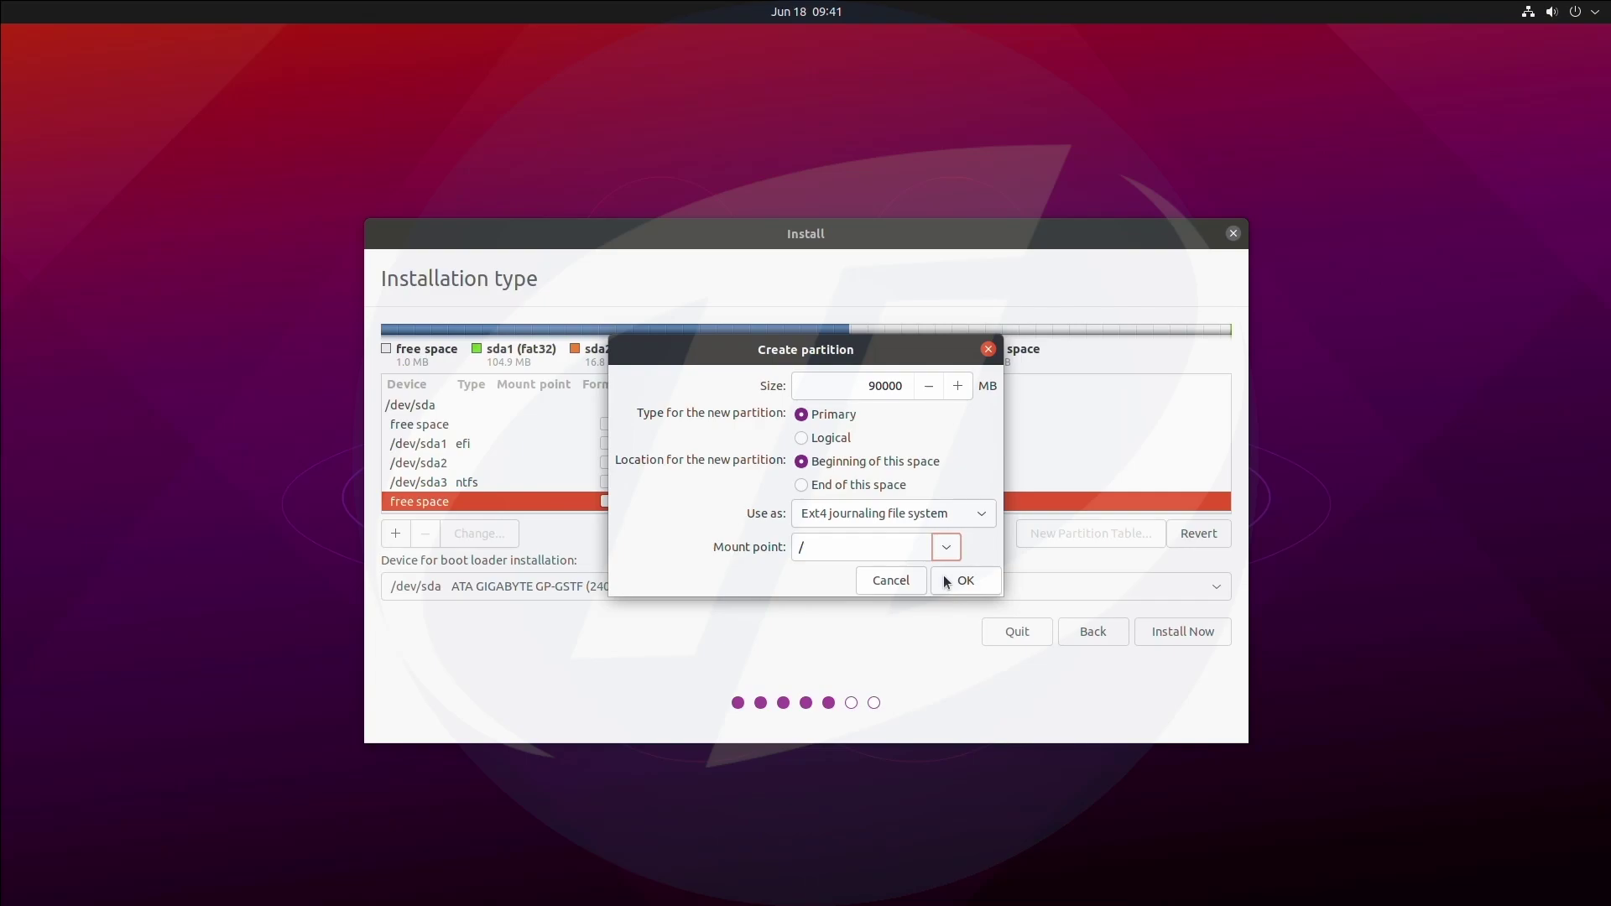
{"action": "left_click", "coordinate": [943, 581]}
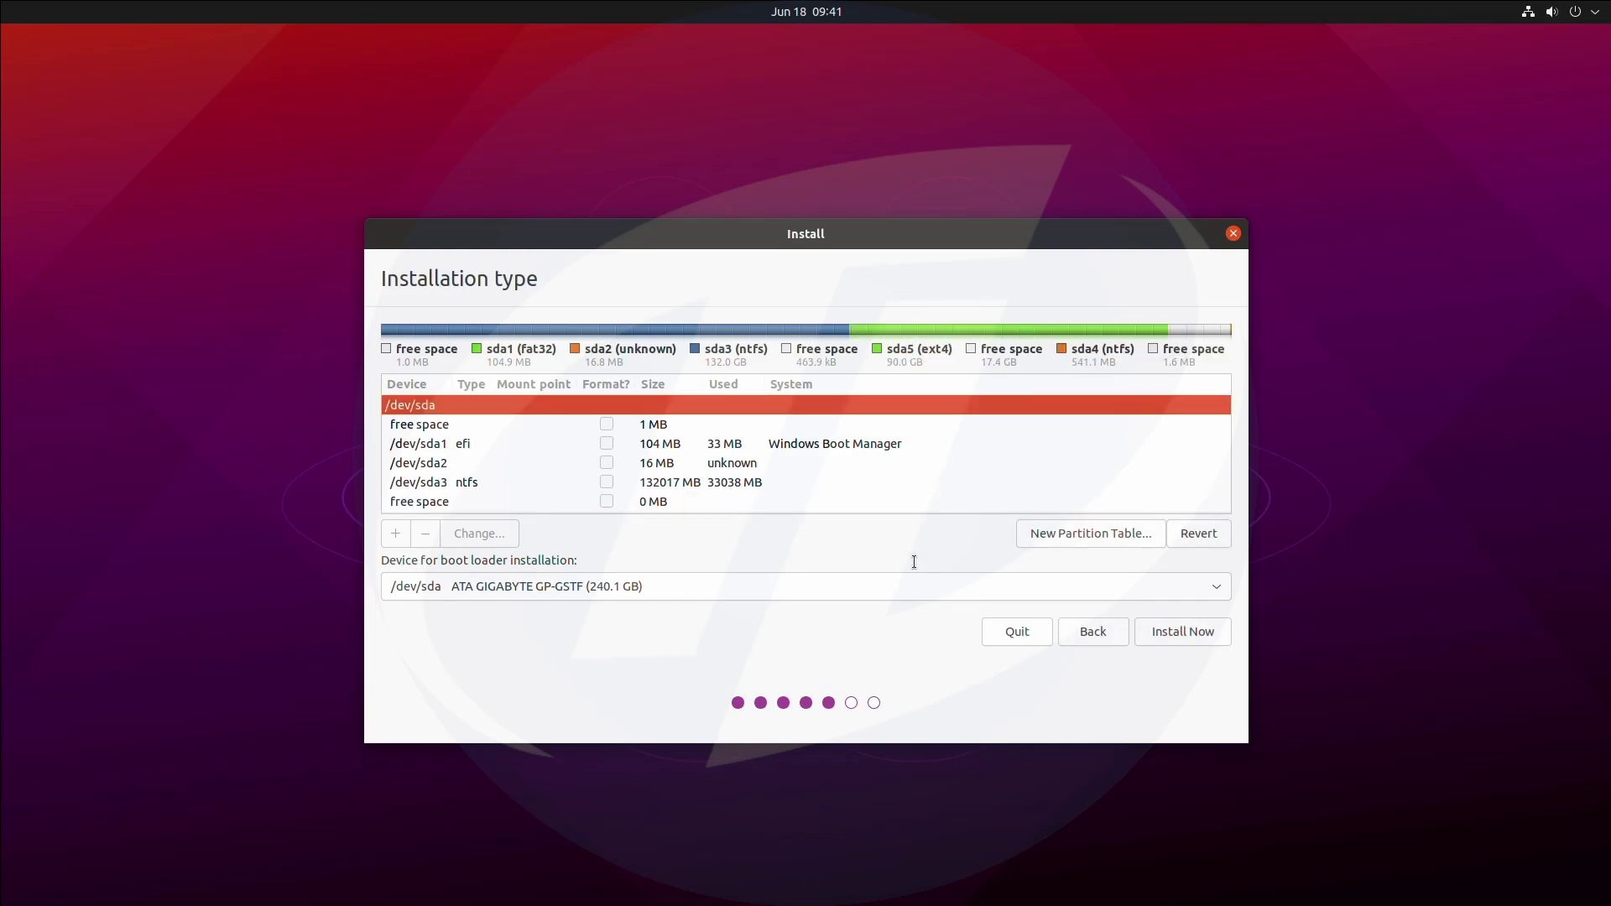
{"action": "scroll", "coordinate": [700, 499], "scroll_direction": "down", "scroll_amount": 3}
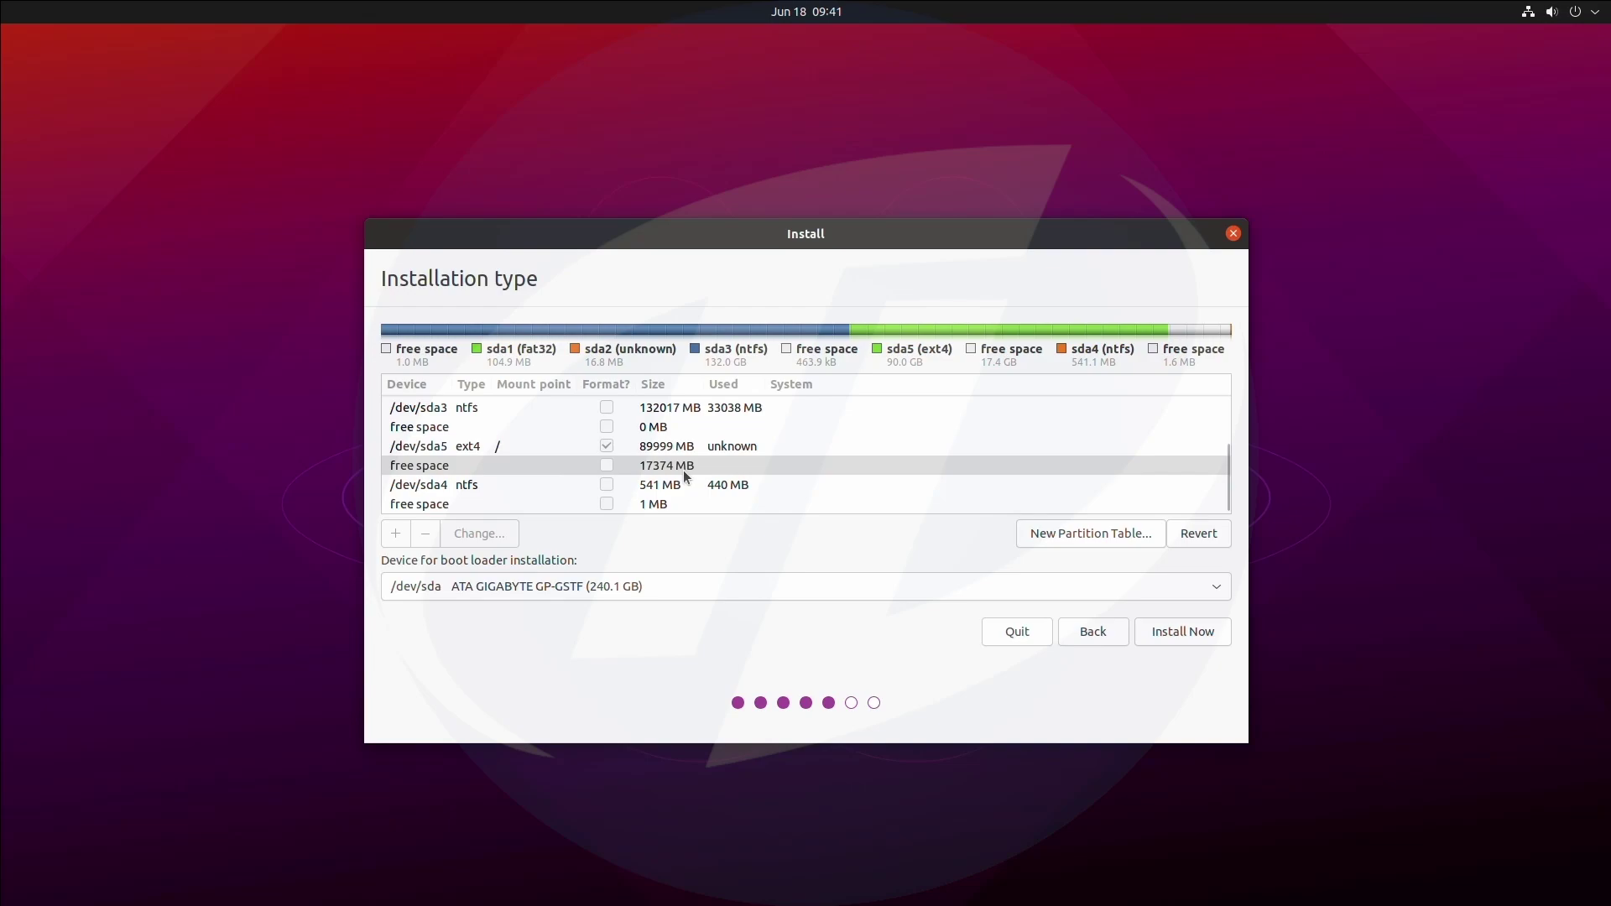
Turn the remaining 17374 MB free space into a swap area partition.
{"action": "left_click", "coordinate": [683, 467]}
{"action": "left_click", "coordinate": [395, 533]}
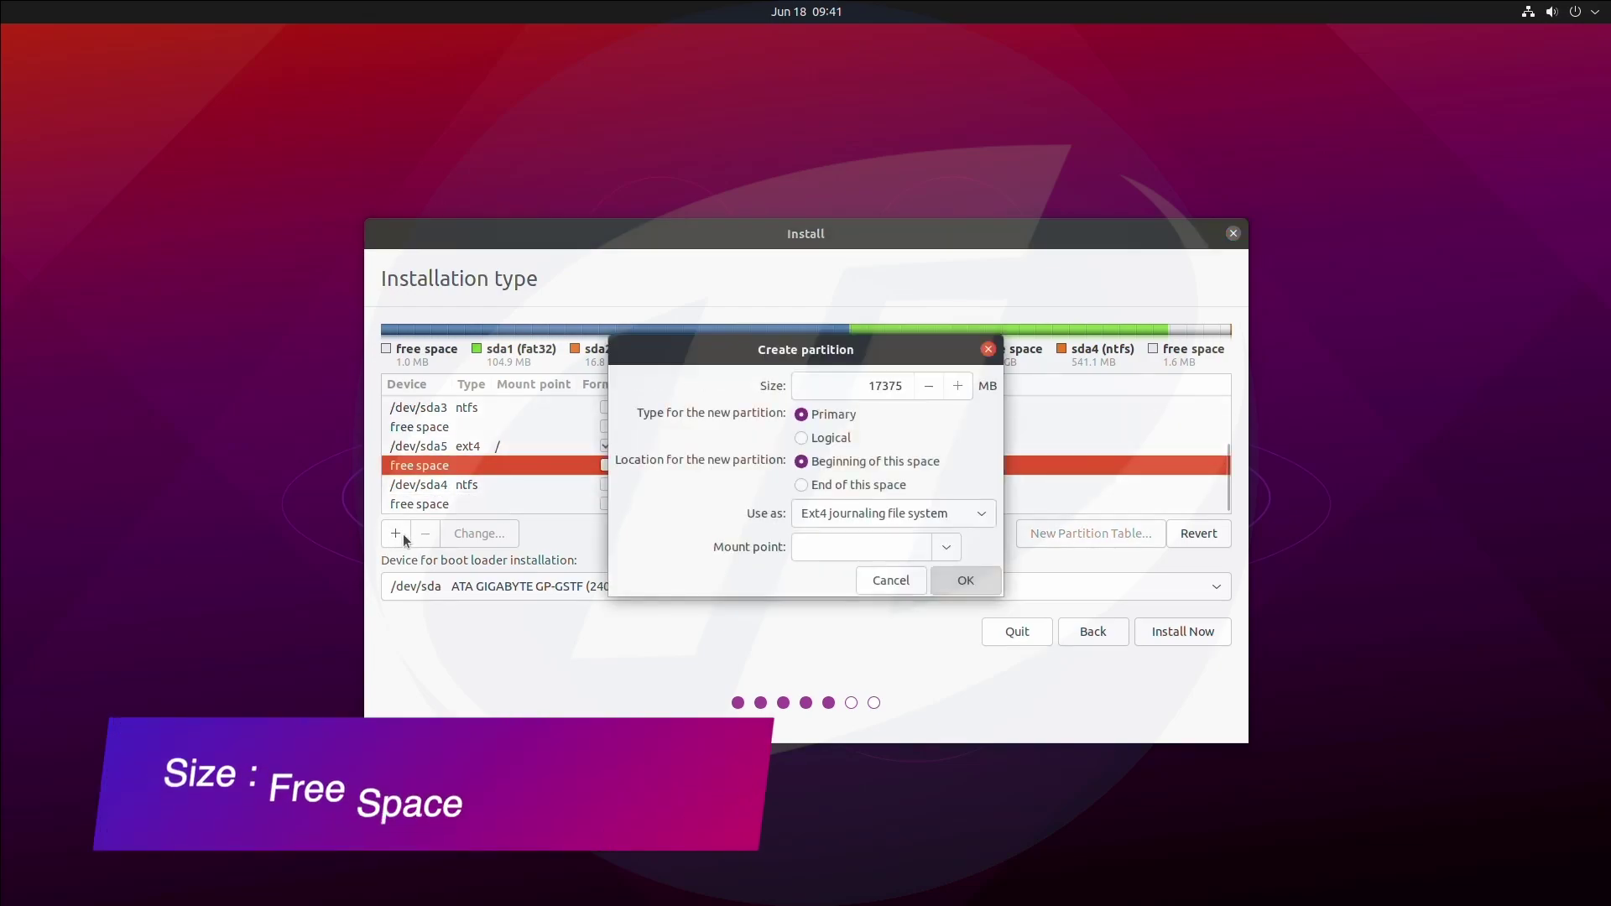
{"action": "left_click", "coordinate": [974, 510]}
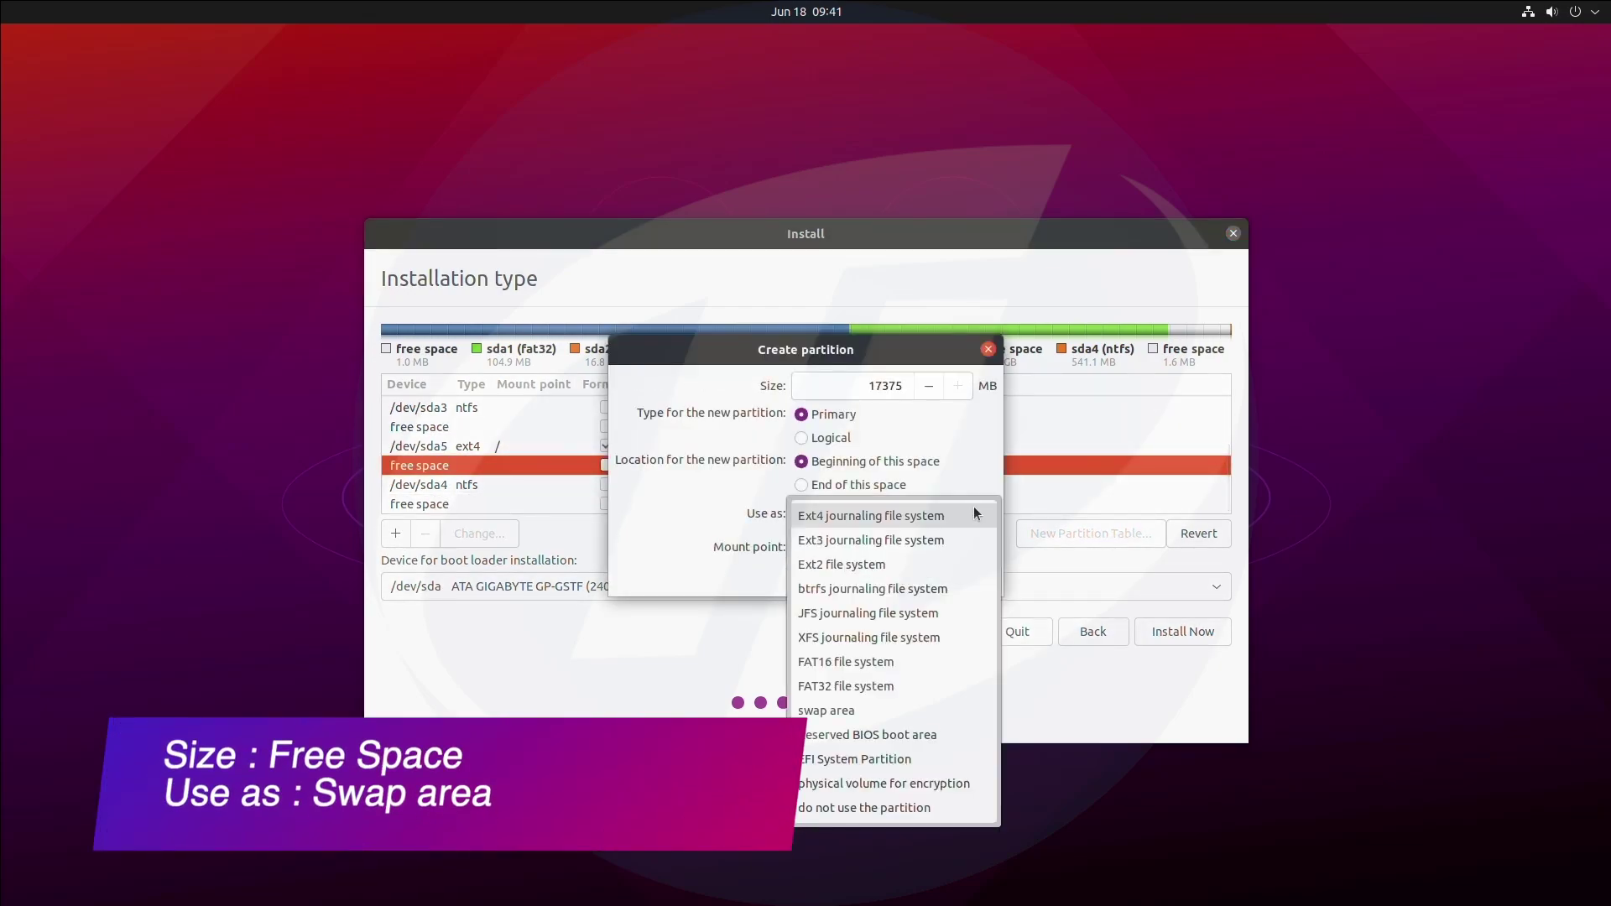
{"action": "left_click", "coordinate": [892, 703]}
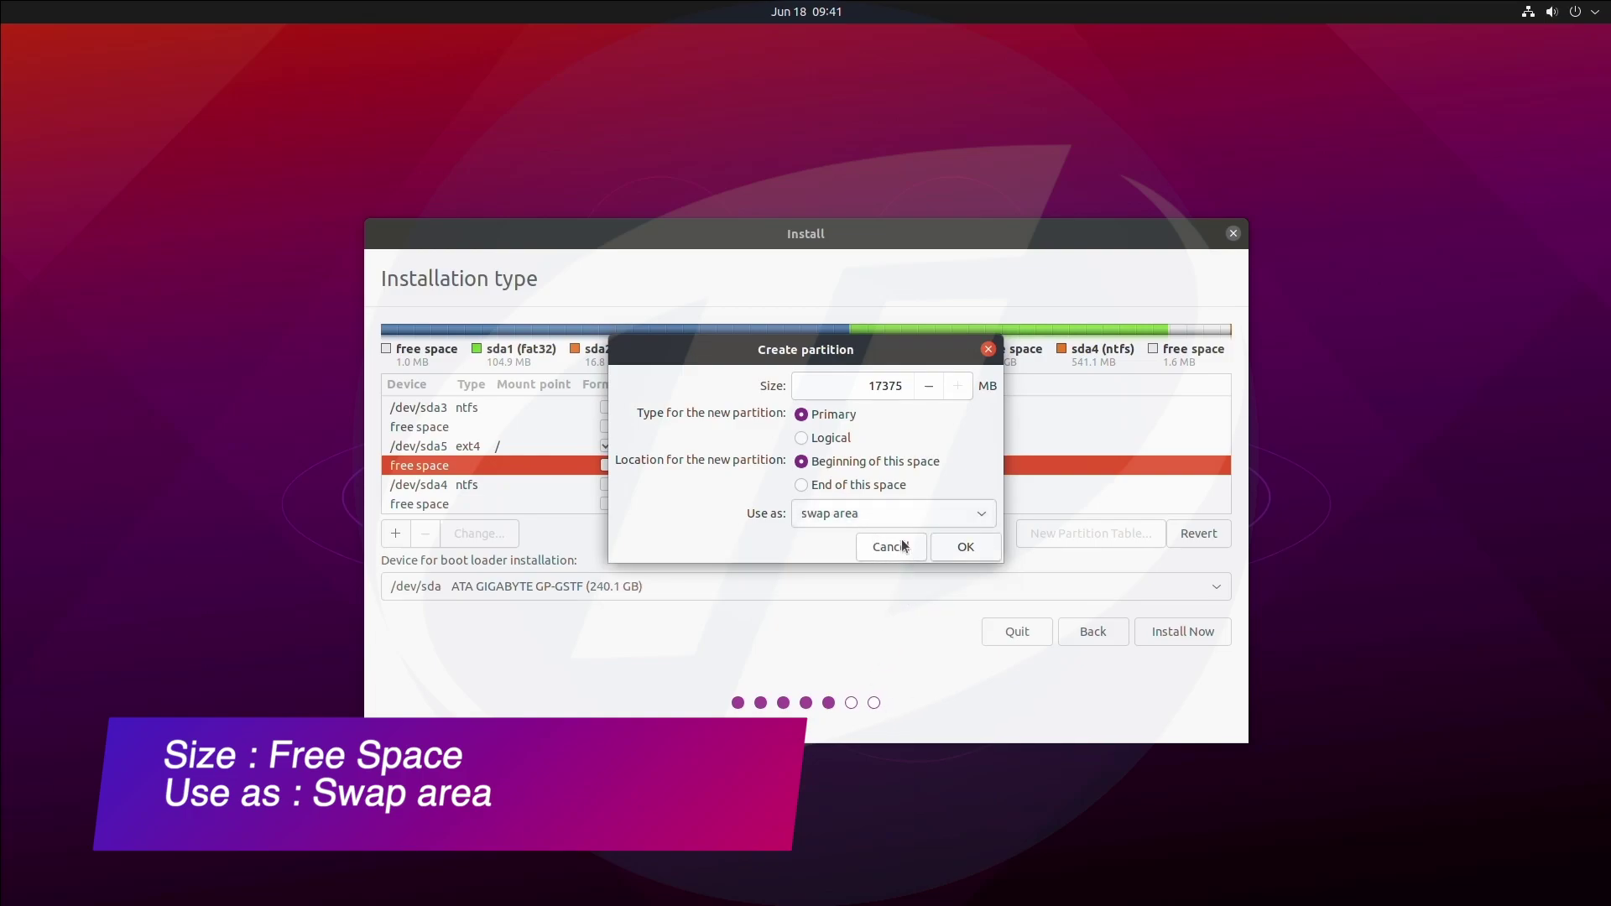
{"action": "left_click", "coordinate": [961, 552]}
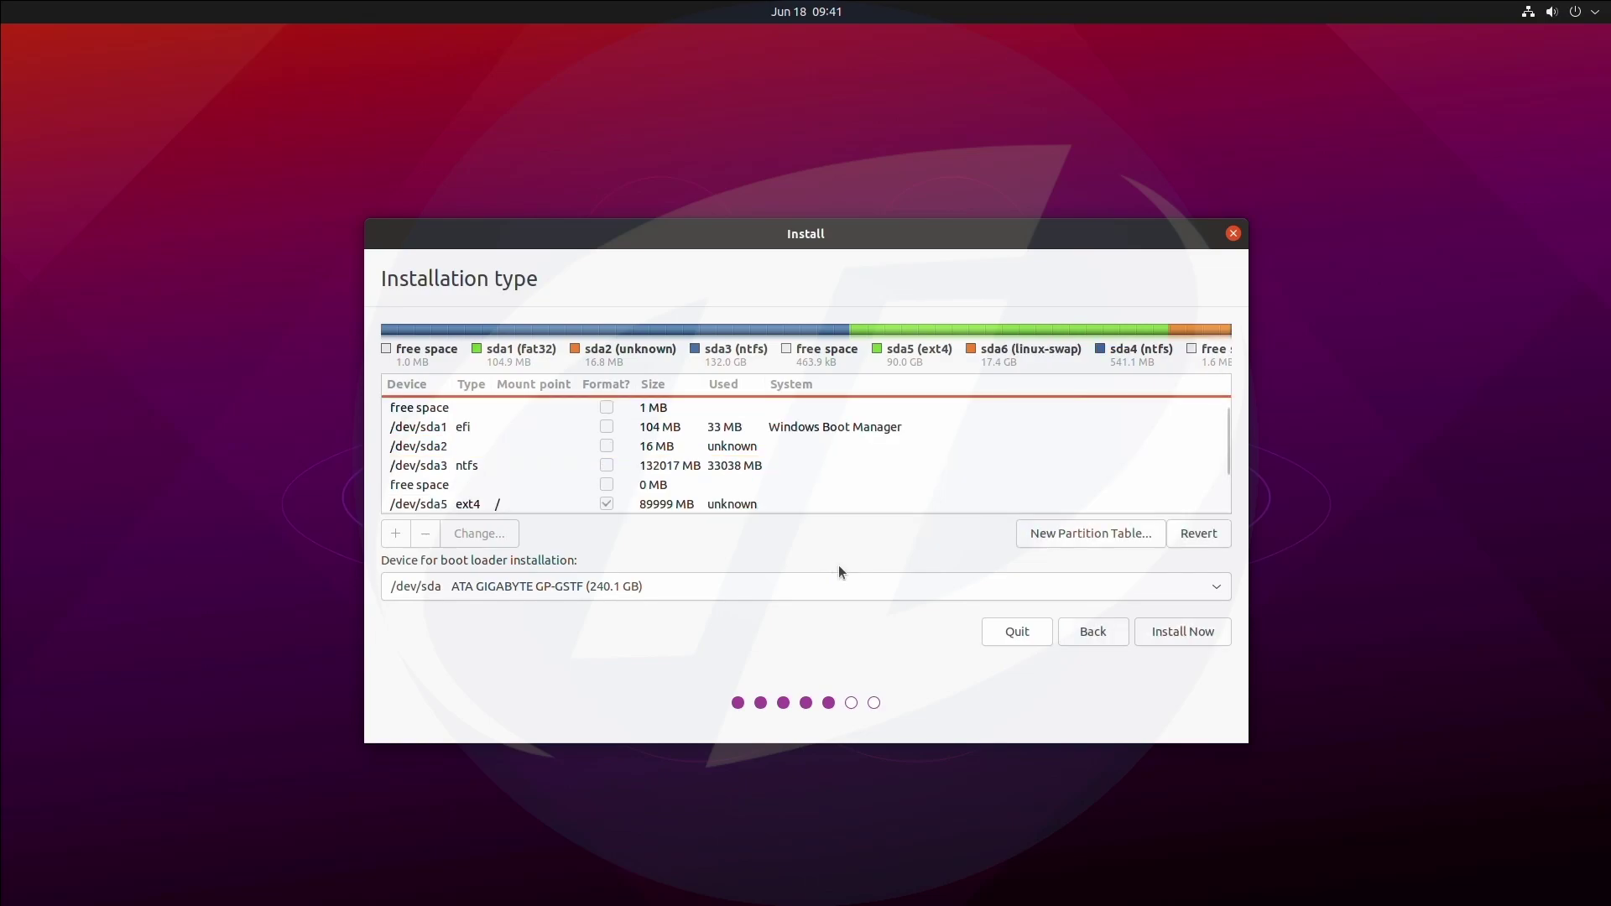
Select the /dev/sda5 root partition and start the installation with Install Now.
{"action": "scroll", "coordinate": [717, 473], "scroll_direction": "down", "scroll_amount": 1}
{"action": "scroll", "coordinate": [716, 467], "scroll_direction": "down", "scroll_amount": 1}
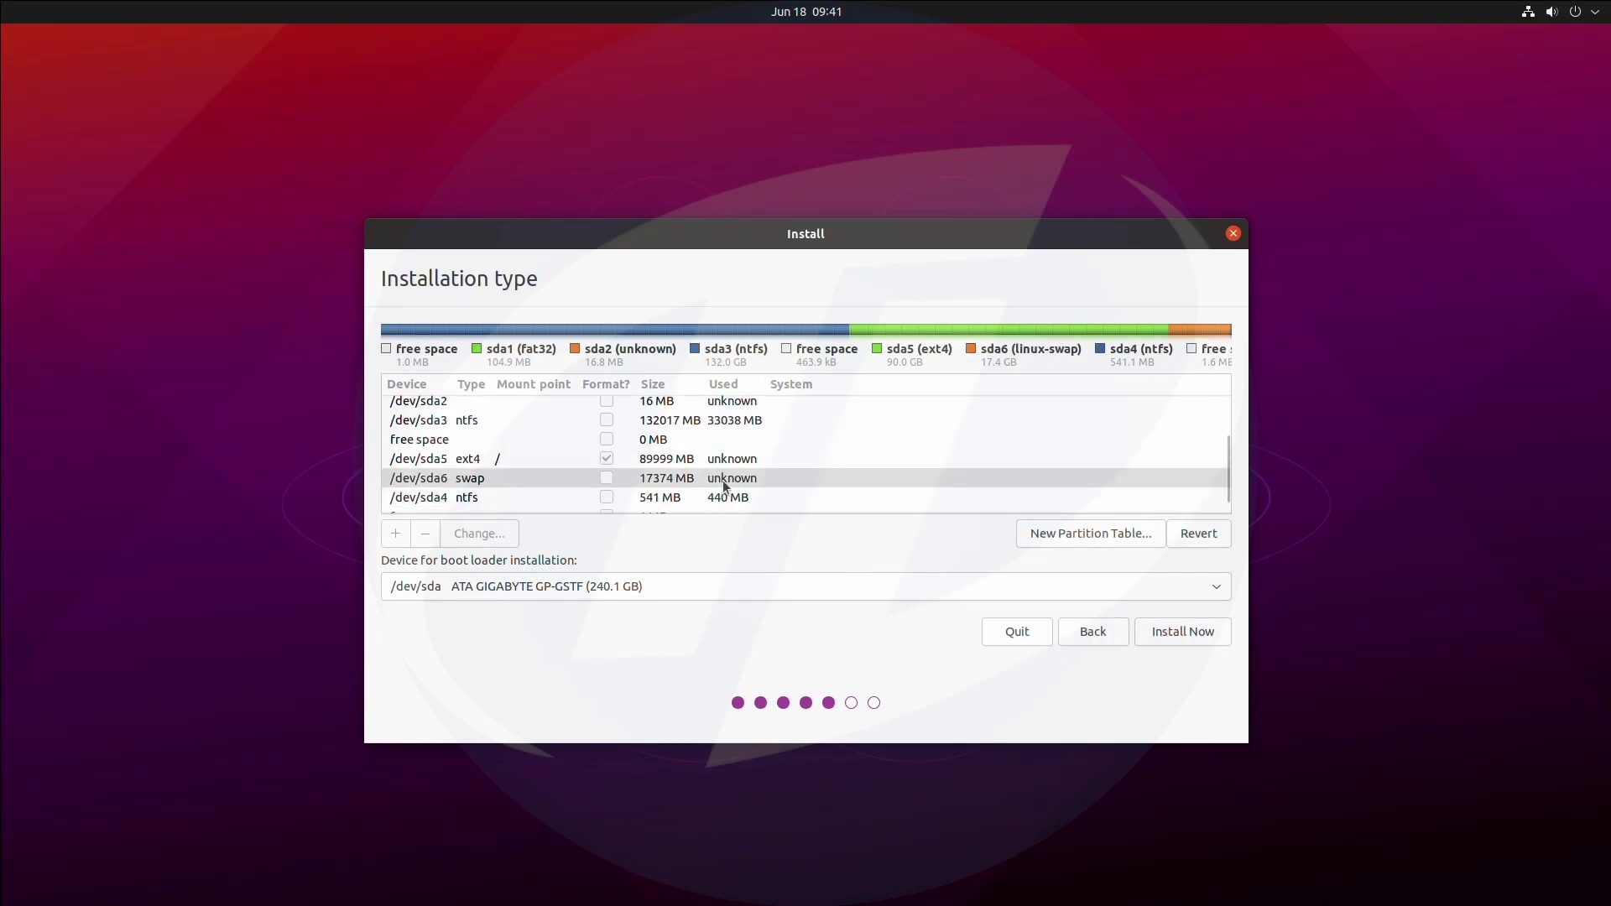
{"action": "left_click", "coordinate": [789, 459]}
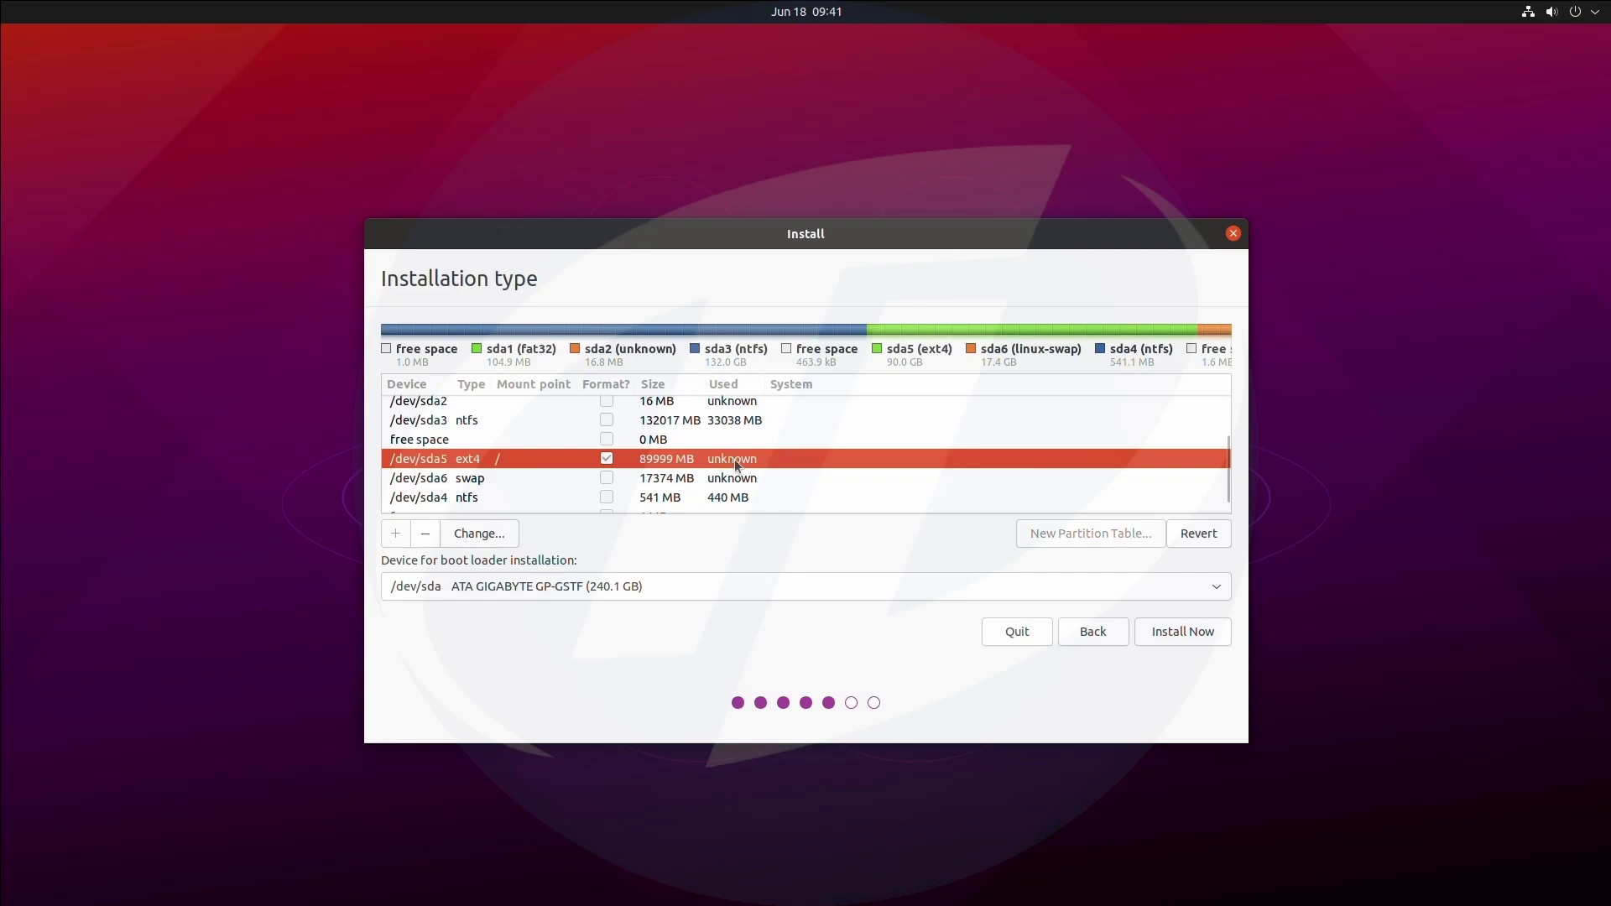
{"action": "left_click", "coordinate": [1182, 633]}
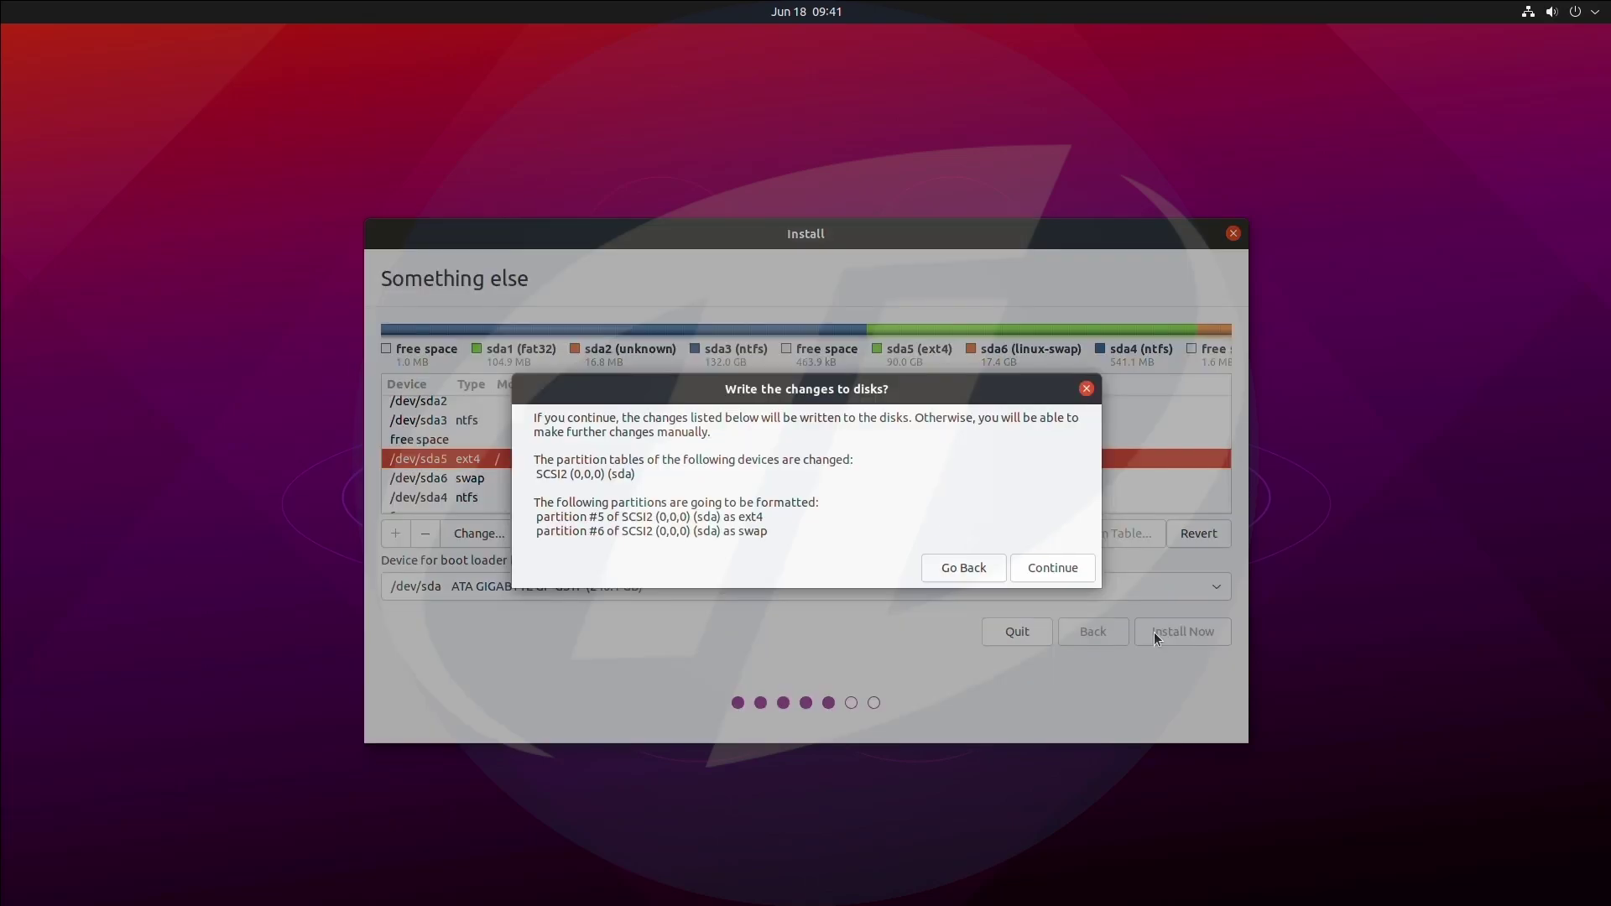
Approve the disk changes, accept the Kolkata time zone, and enter the name and username.
{"action": "left_click", "coordinate": [1070, 567]}
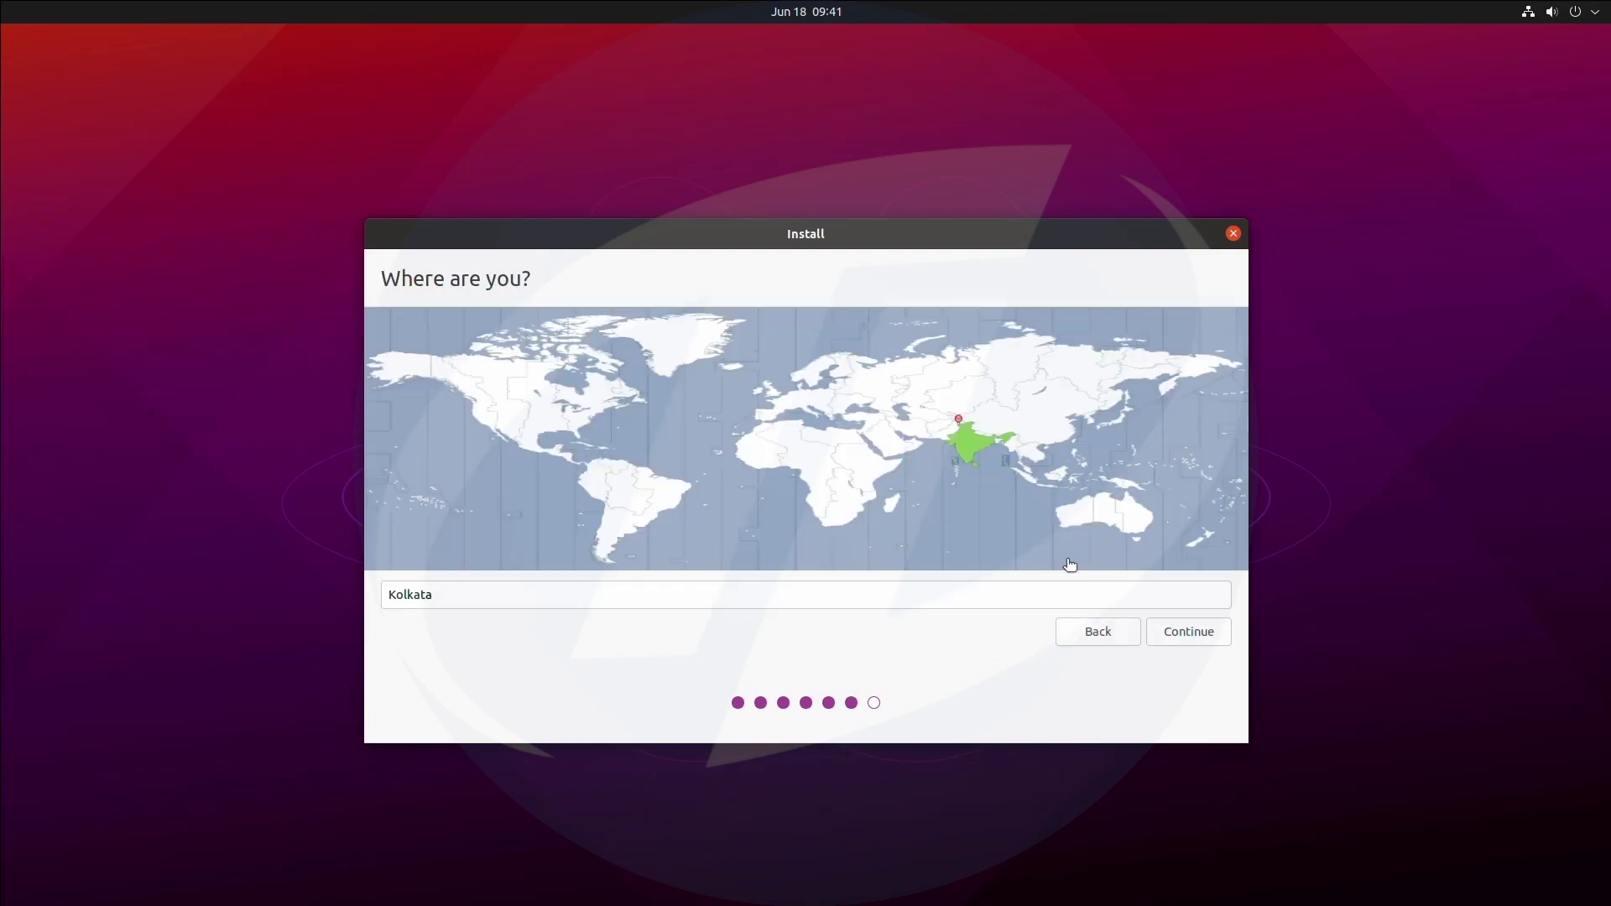
{"action": "left_click", "coordinate": [1159, 631]}
{"action": "type", "text": "Tech "}
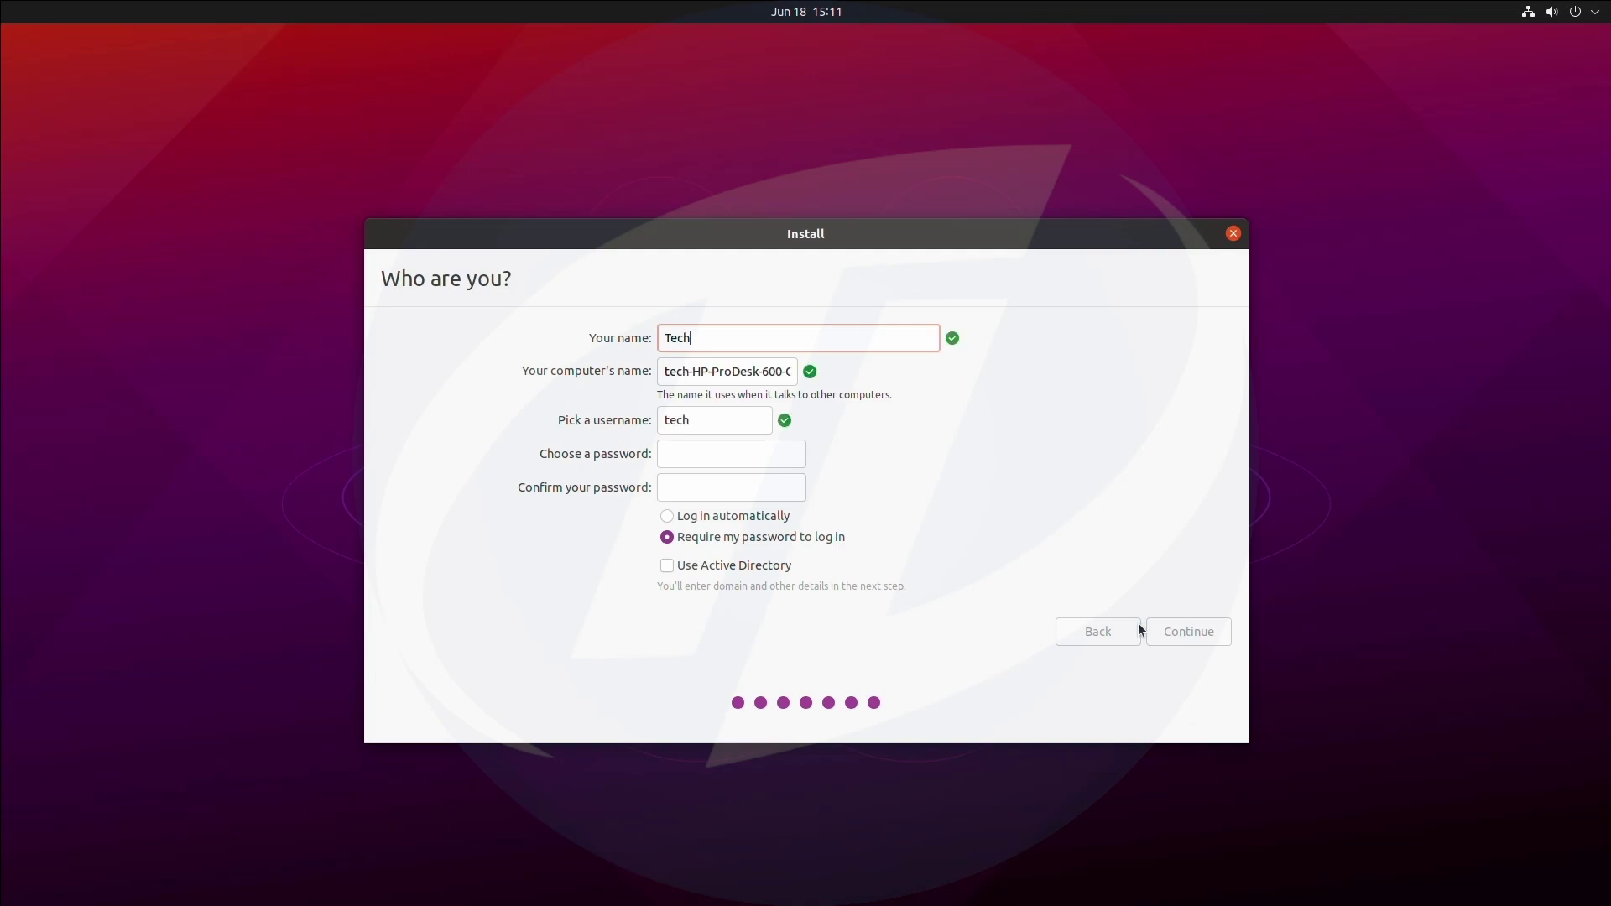
{"action": "type", "text": "Labs"}
{"action": "left_click_drag", "start_coordinate": [701, 419], "coordinate": [639, 417]}
{"action": "type", "text": "tlabs"}
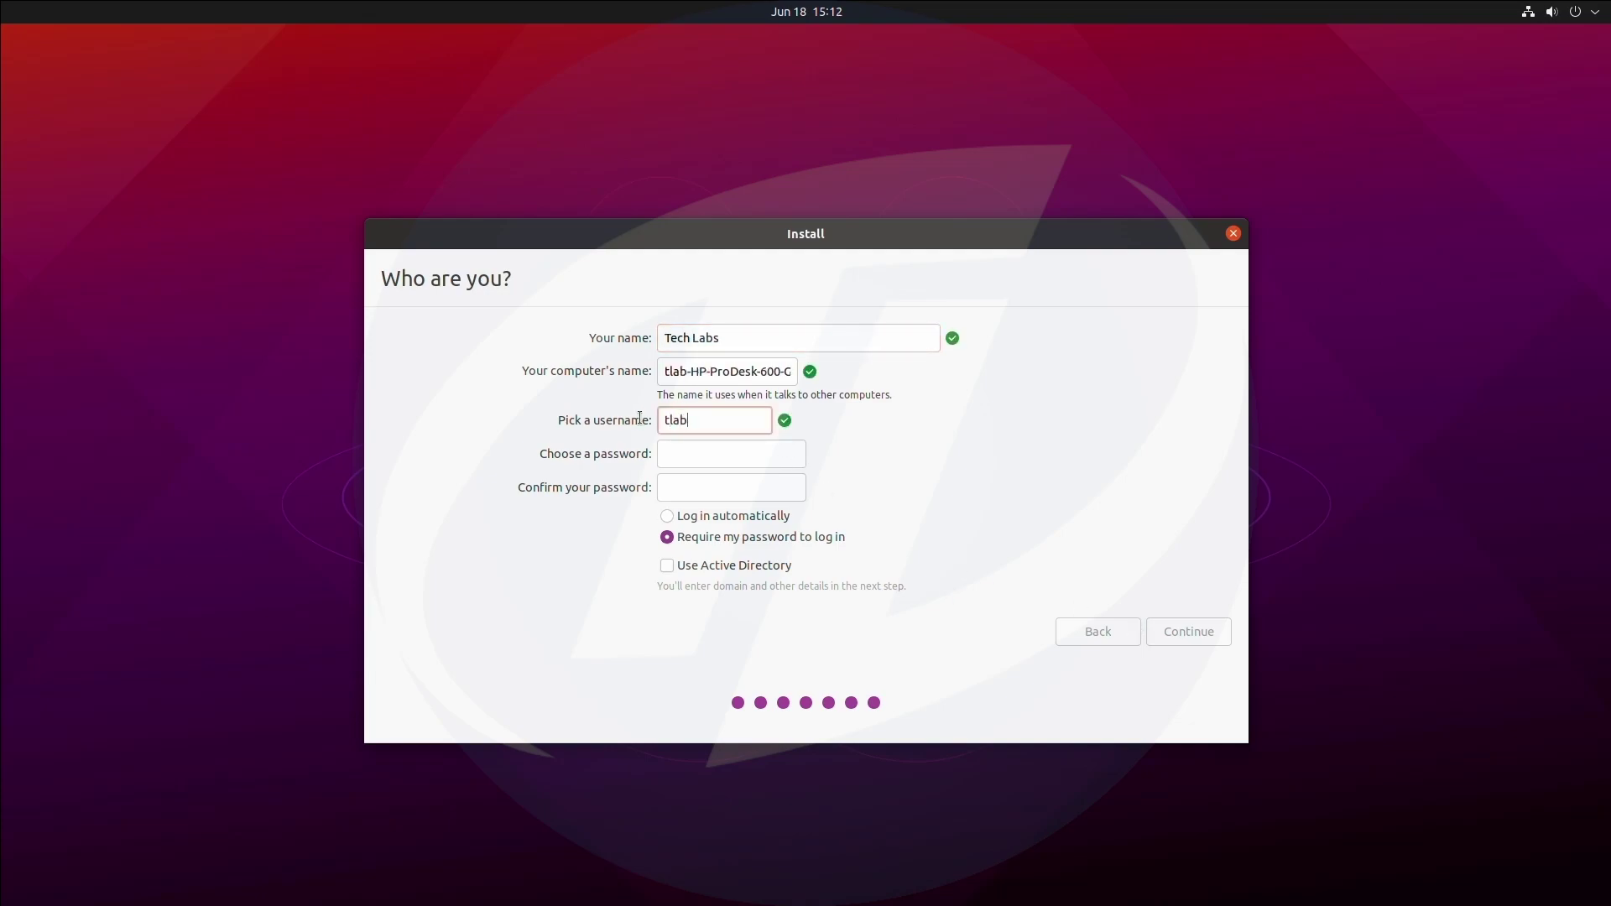
Enter and confirm the account password, then continue to begin installing.
{"action": "left_click", "coordinate": [720, 454]}
{"action": "type", "text": "123456"}
{"action": "key", "text": "Tab"}
{"action": "type", "text": "123456"}
{"action": "left_click", "coordinate": [1186, 633]}
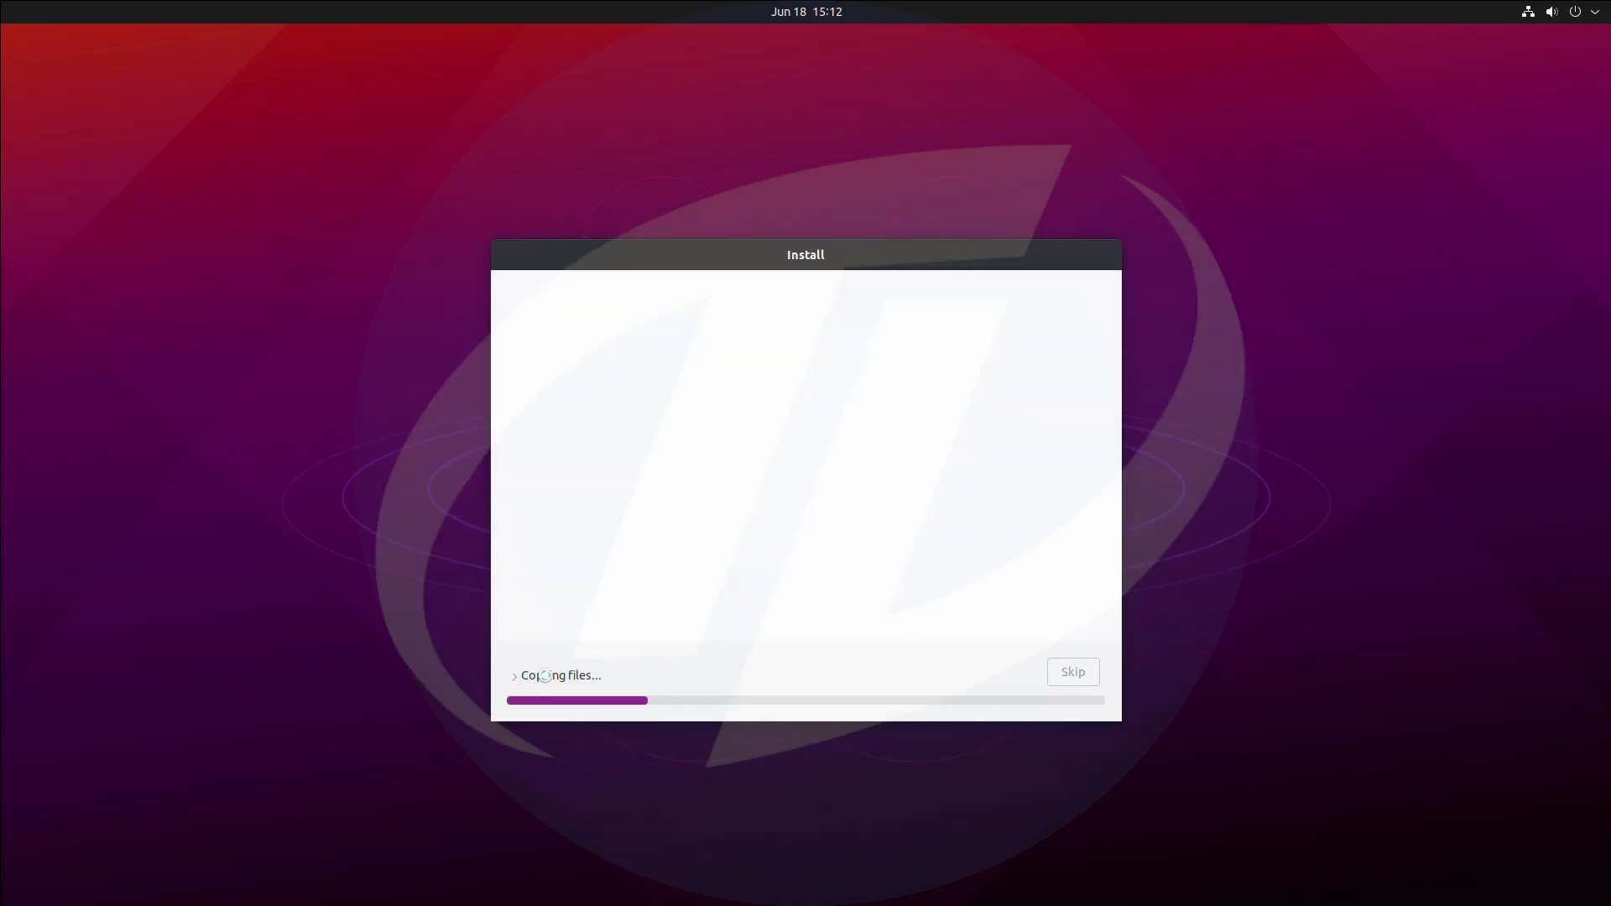
Expand 'Copying files...' to follow the detailed installation log until completion.
{"action": "left_click", "coordinate": [515, 675]}
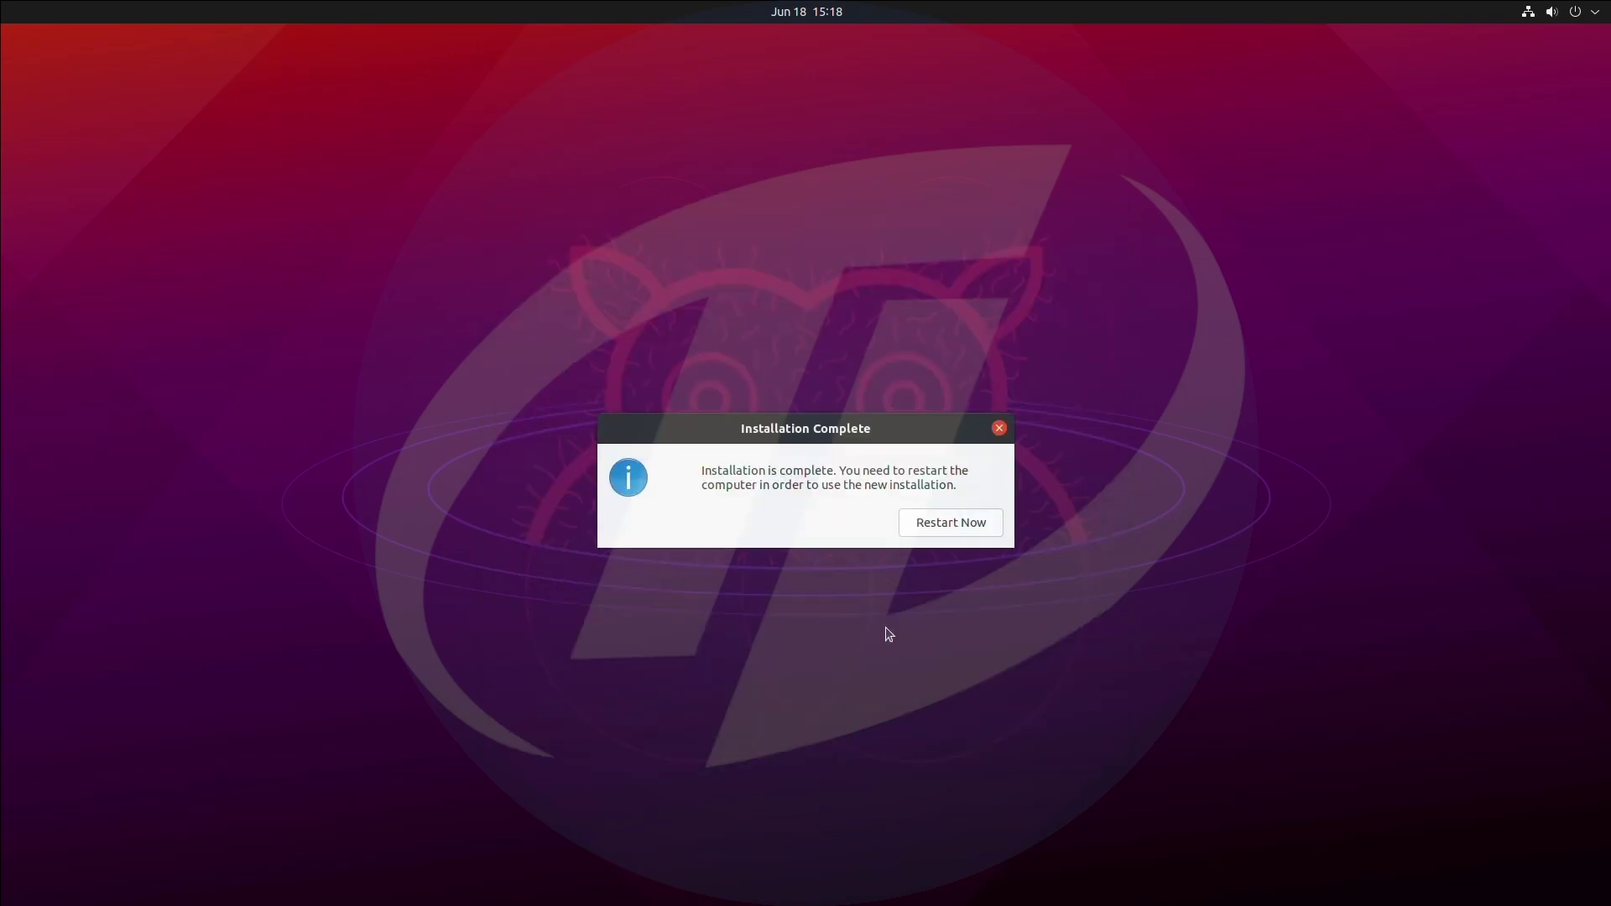
Restart, halt the GRUB countdown, and boot the Ubuntu entry.
{"action": "left_click", "coordinate": [927, 513]}
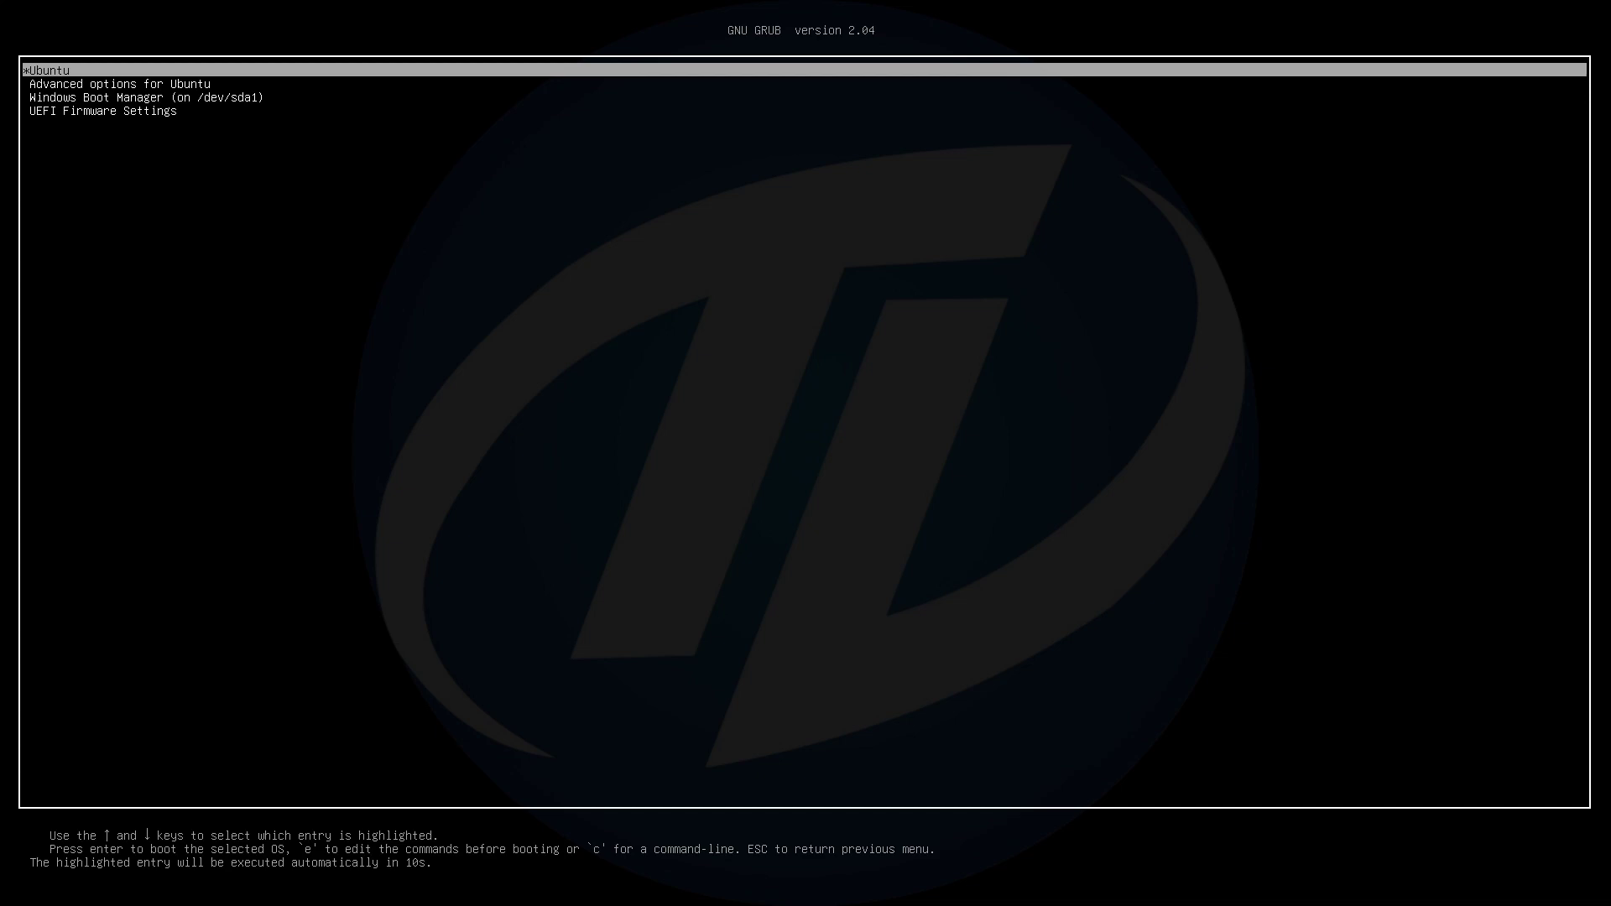
{"action": "key", "text": "Up"}
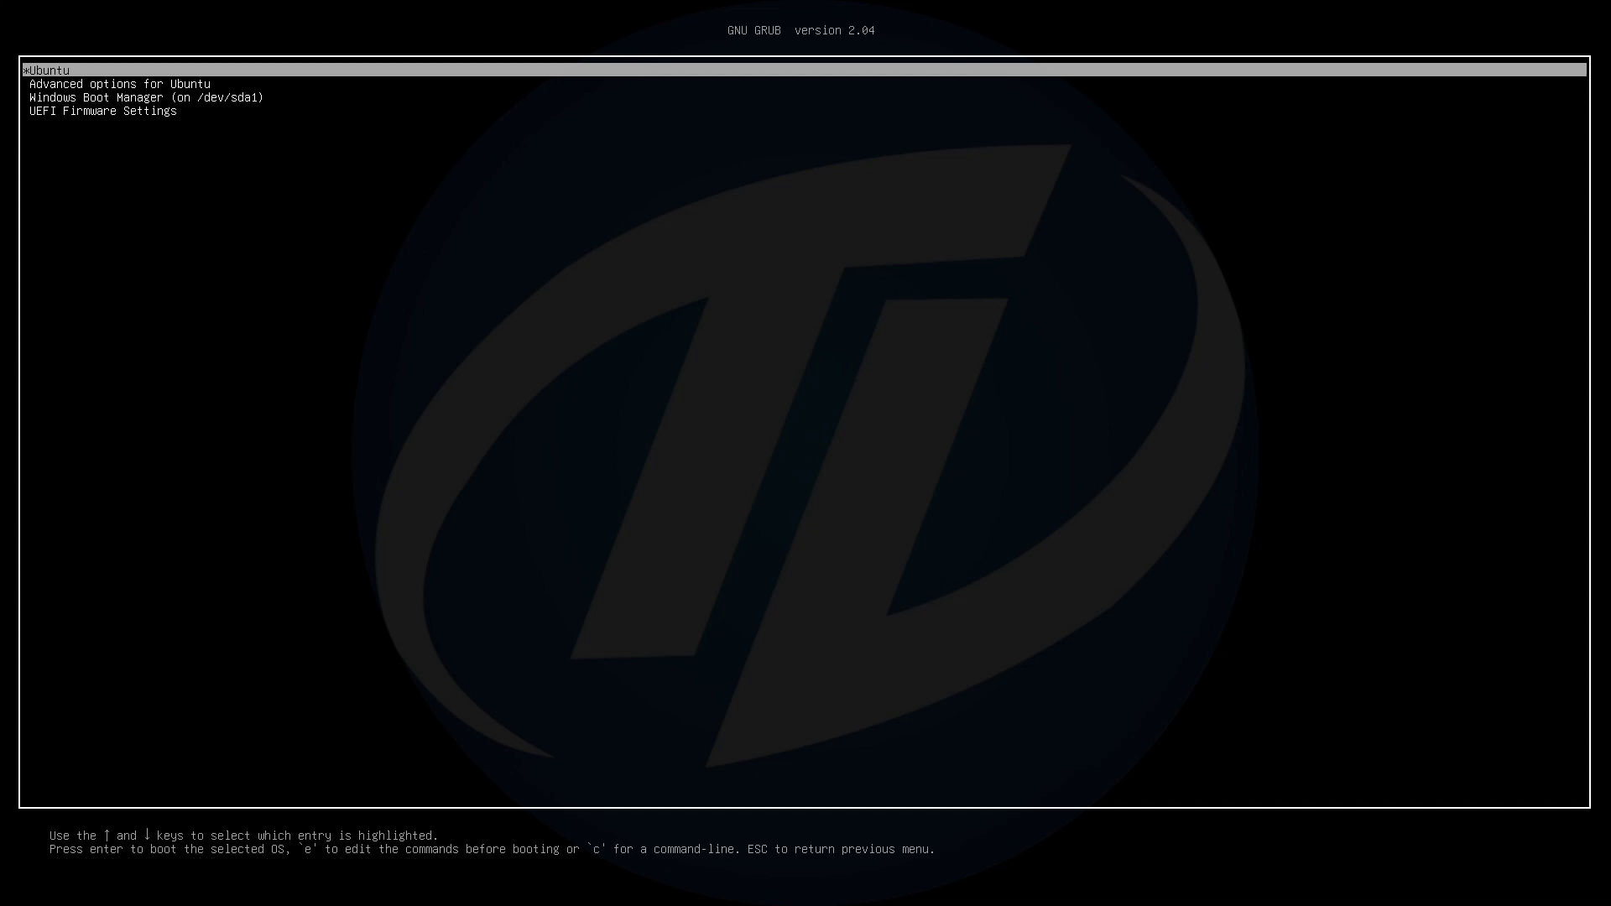
{"action": "key", "text": "Return"}
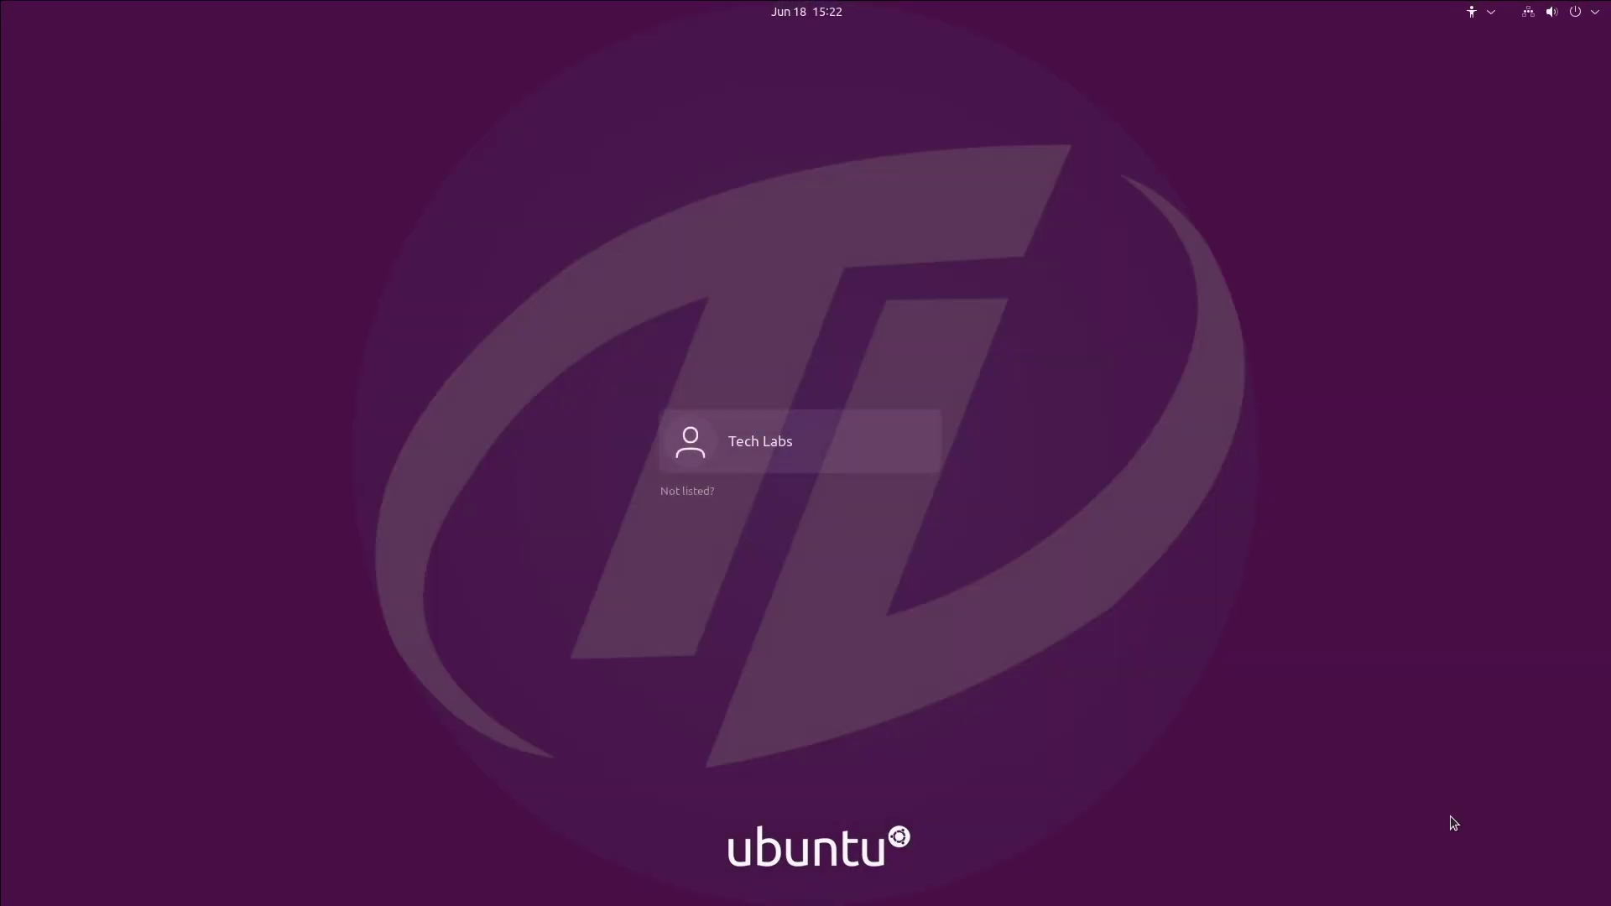
Log in to the new user account with its password.
{"action": "left_click", "coordinate": [752, 420]}
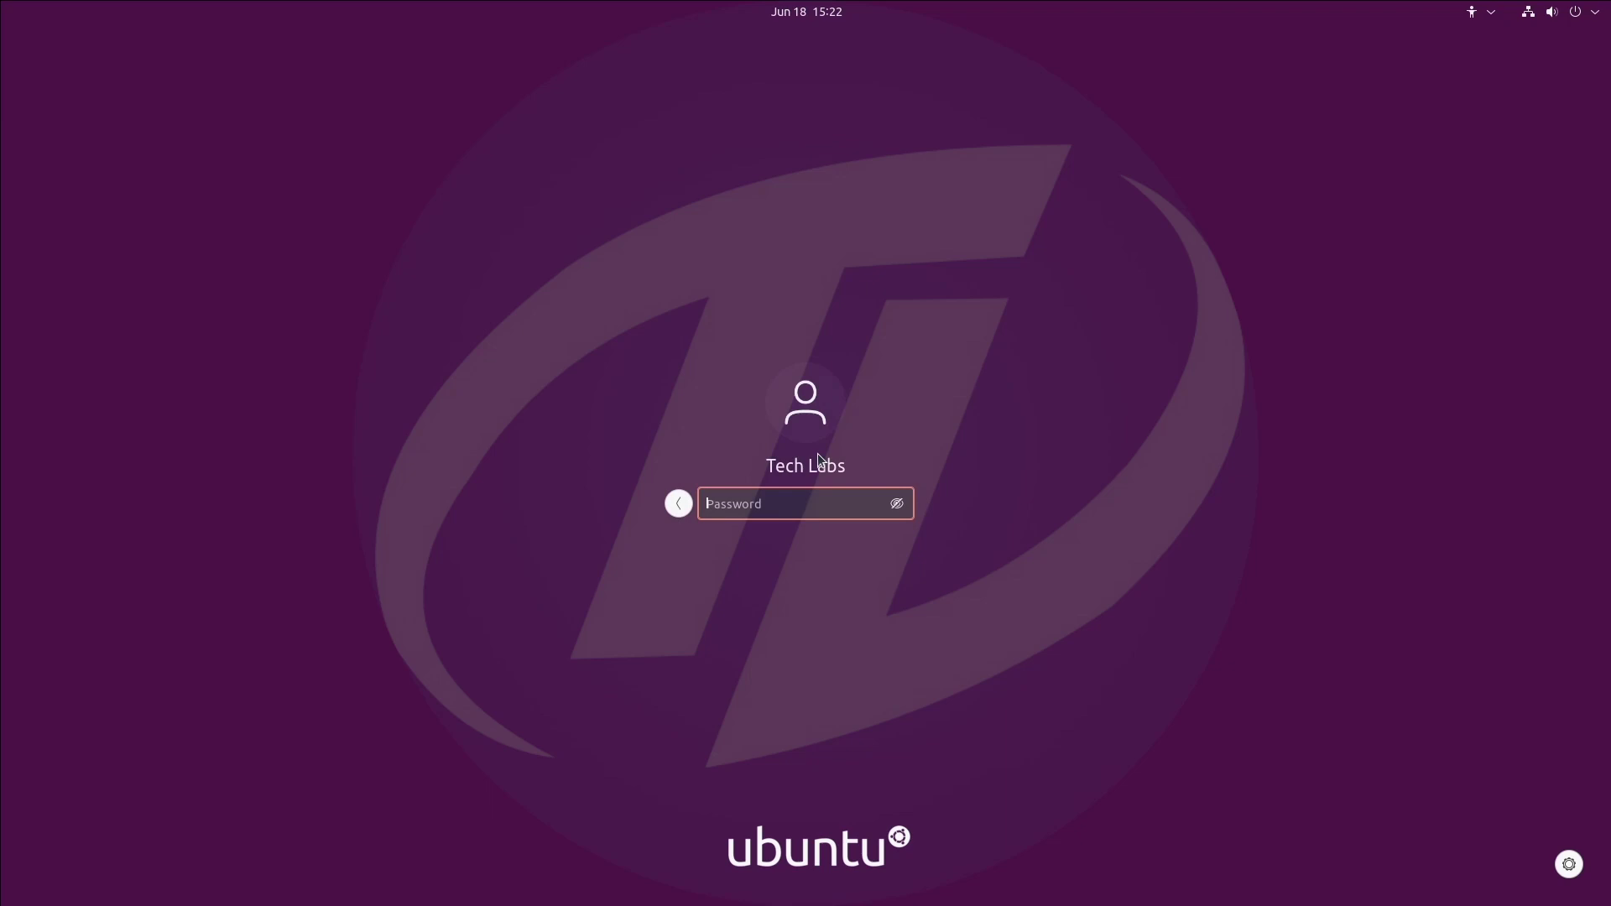
{"action": "type", "text": "******"}
{"action": "key", "text": "Return"}
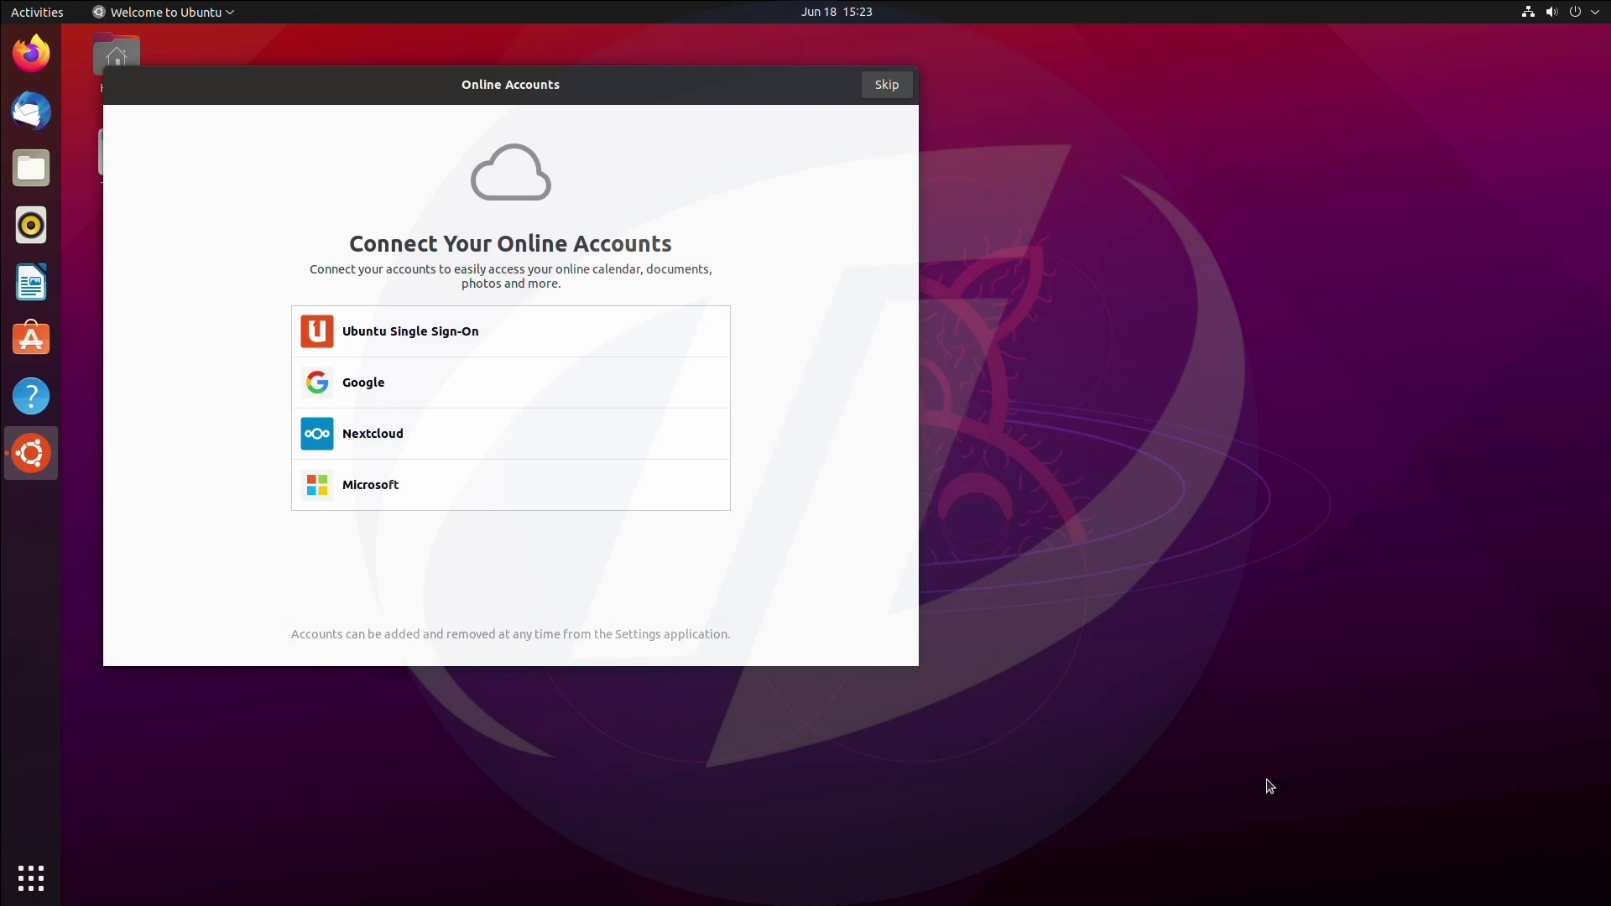
Skip online accounts and step through the Welcome pages to Done.
{"action": "left_click", "coordinate": [888, 88]}
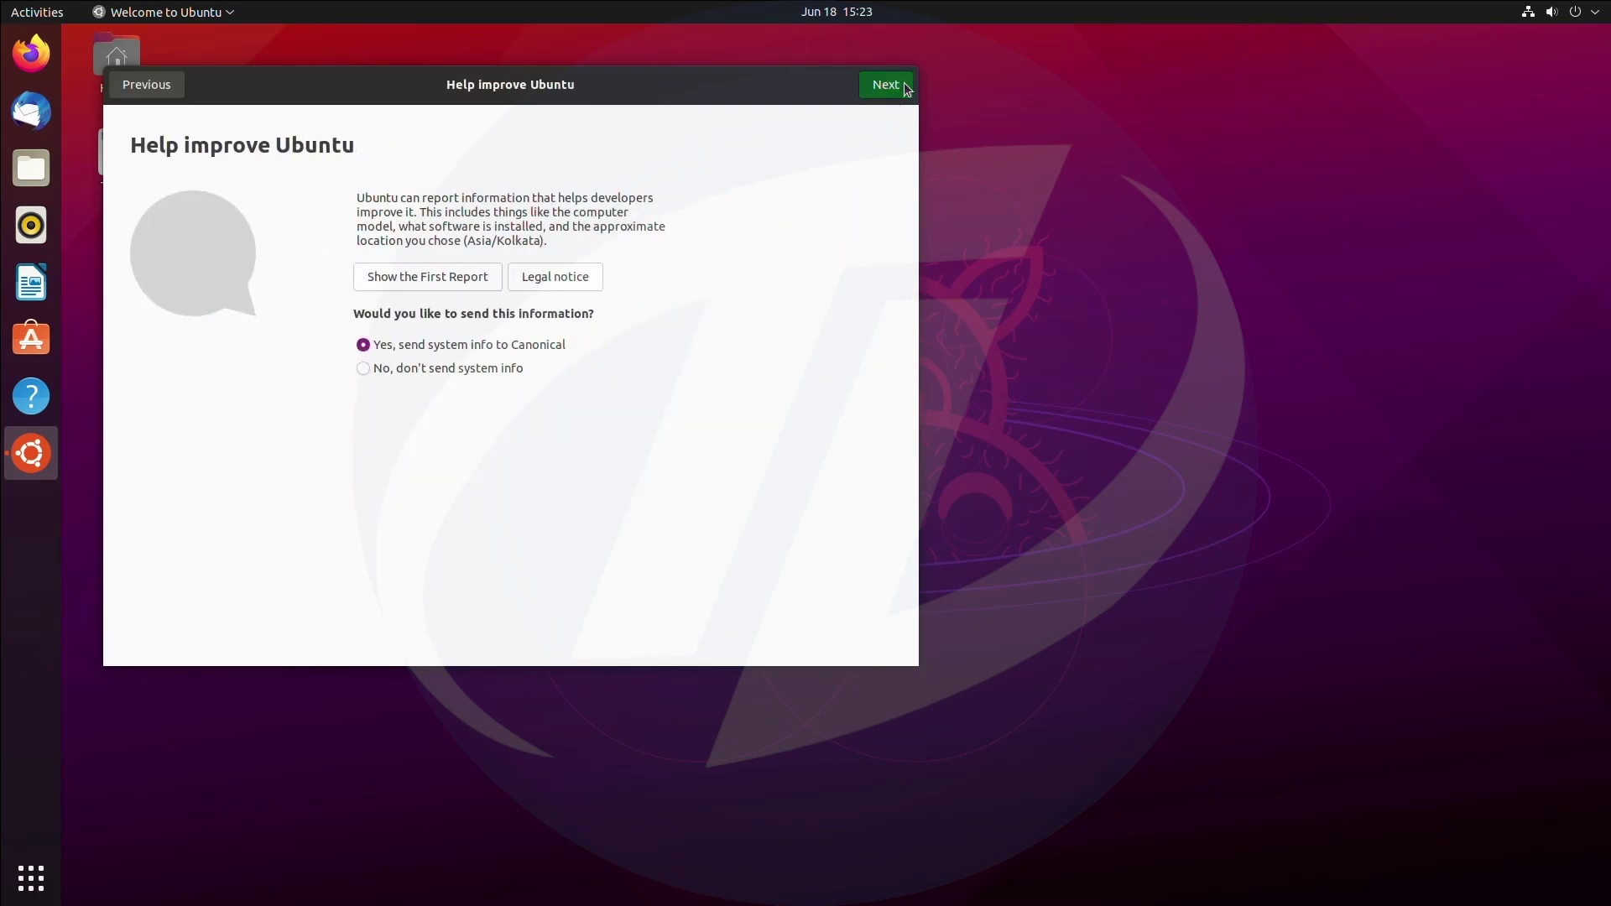
{"action": "left_click", "coordinate": [899, 87]}
{"action": "left_click", "coordinate": [899, 88]}
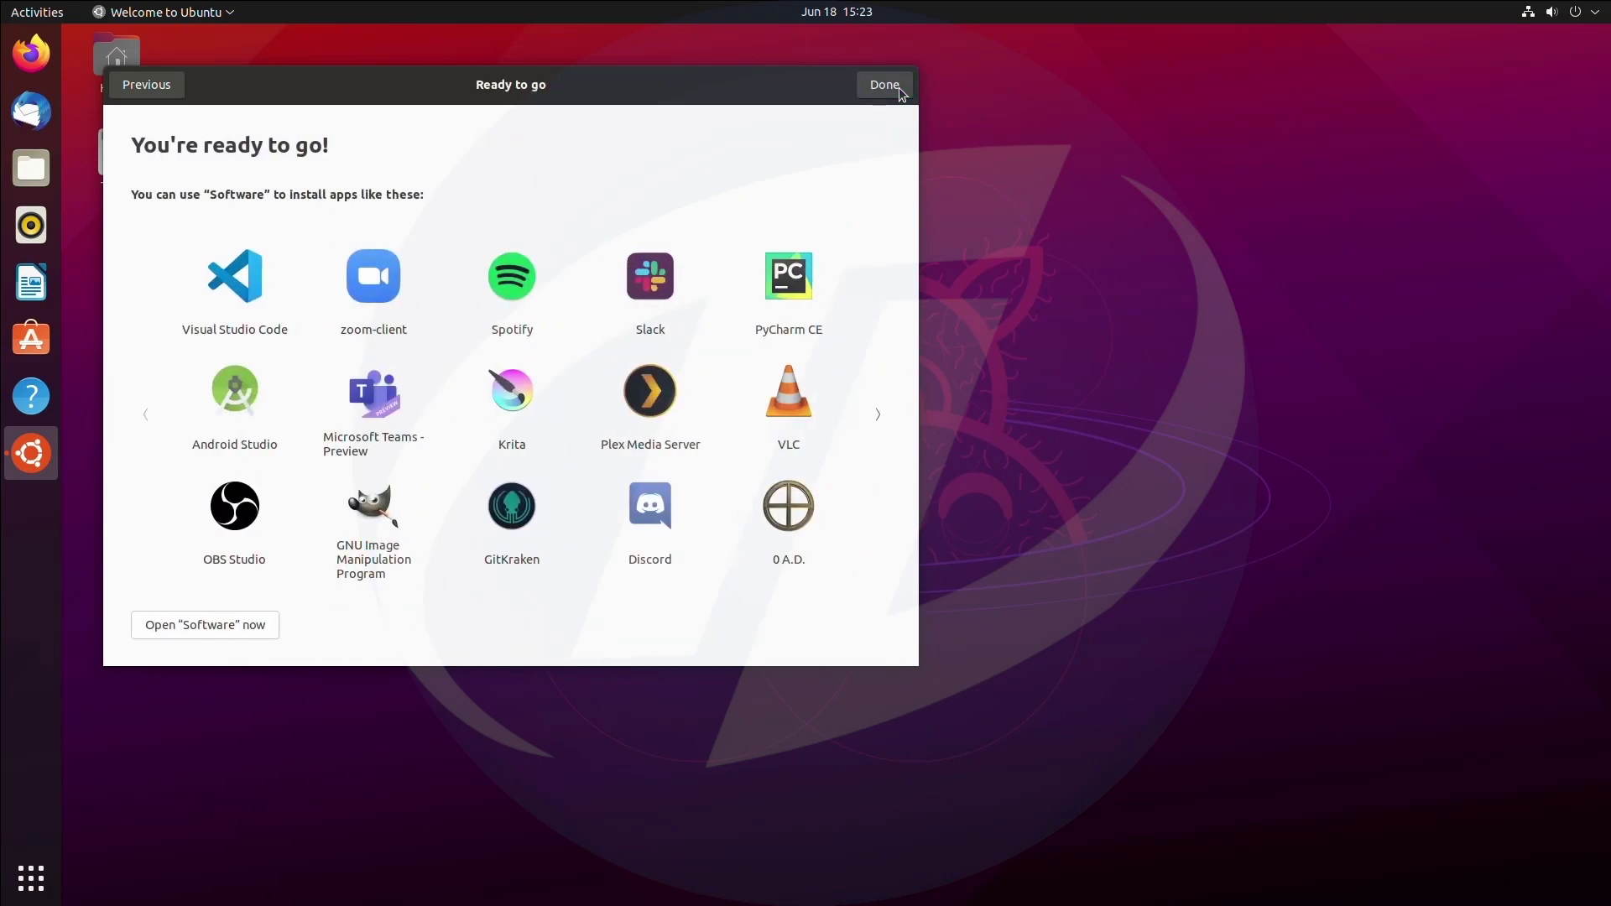
{"action": "left_click", "coordinate": [898, 87]}
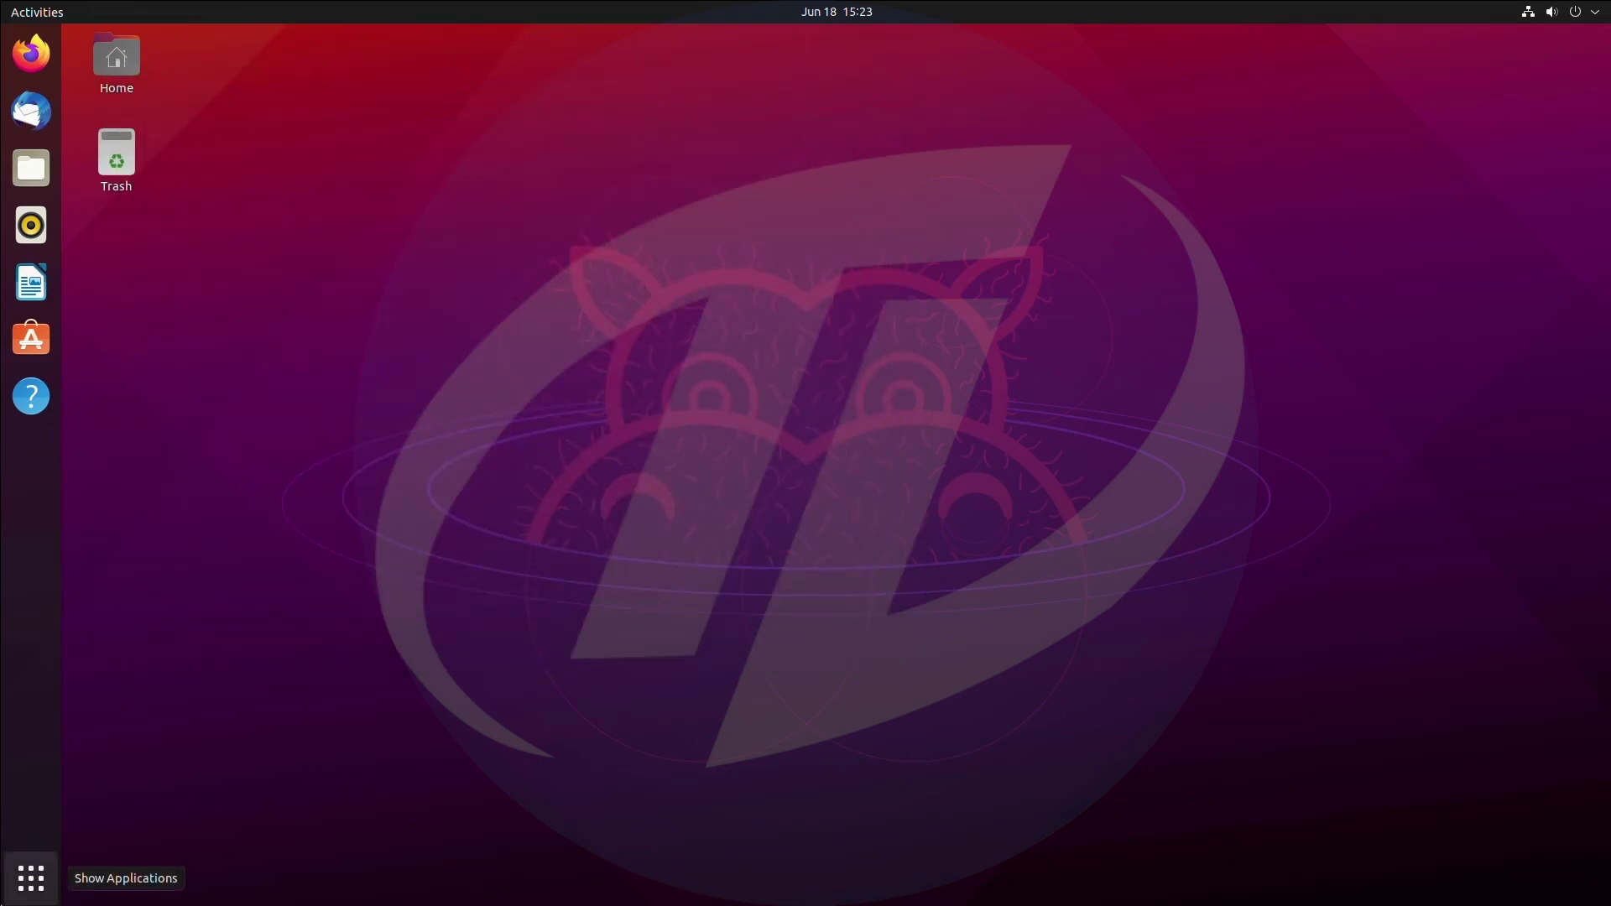
Launch Settings from Show Applications and move its window to the screen centre.
{"action": "left_click", "coordinate": [31, 879]}
{"action": "scroll", "coordinate": [753, 509], "scroll_direction": "down", "scroll_amount": 1}
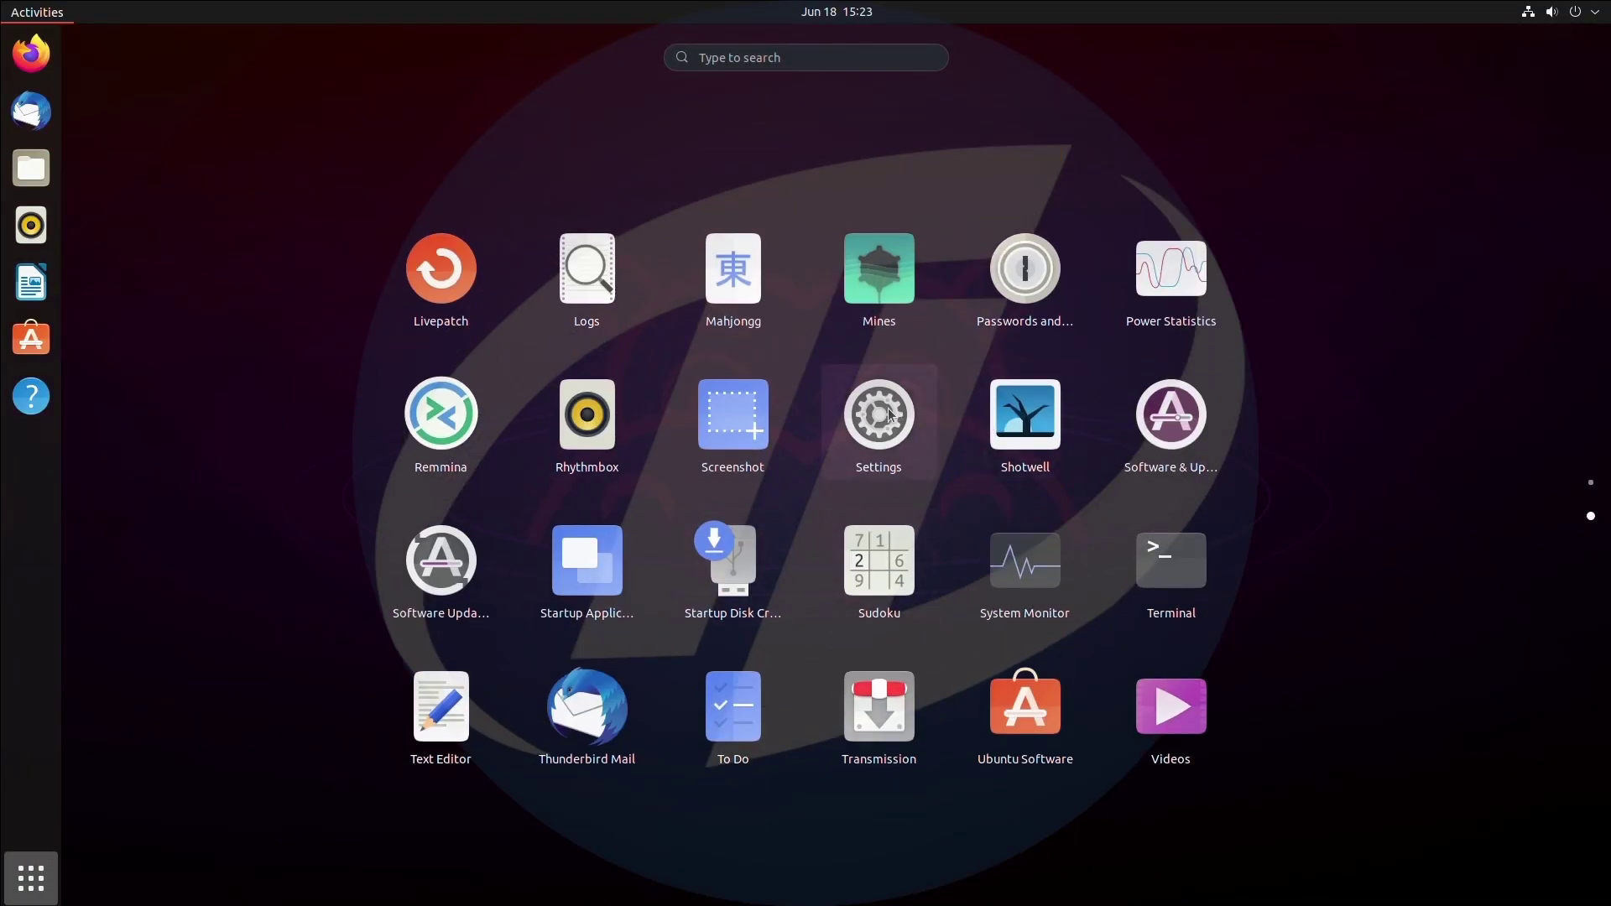
{"action": "left_click", "coordinate": [886, 414]}
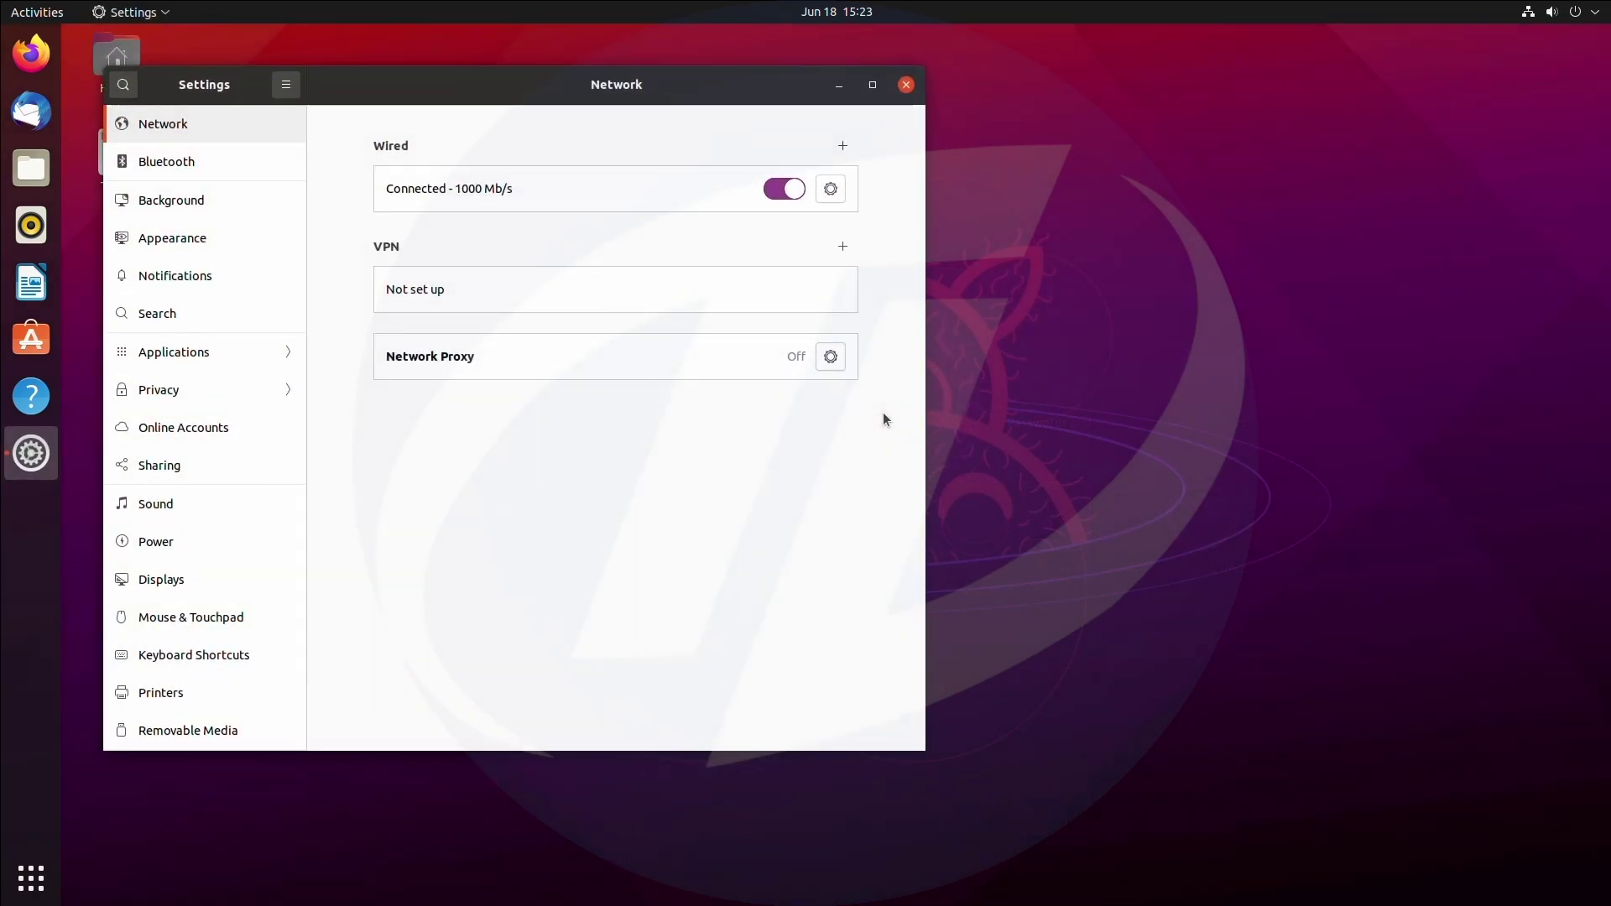
{"action": "left_click_drag", "start_coordinate": [873, 97], "coordinate": [1151, 134]}
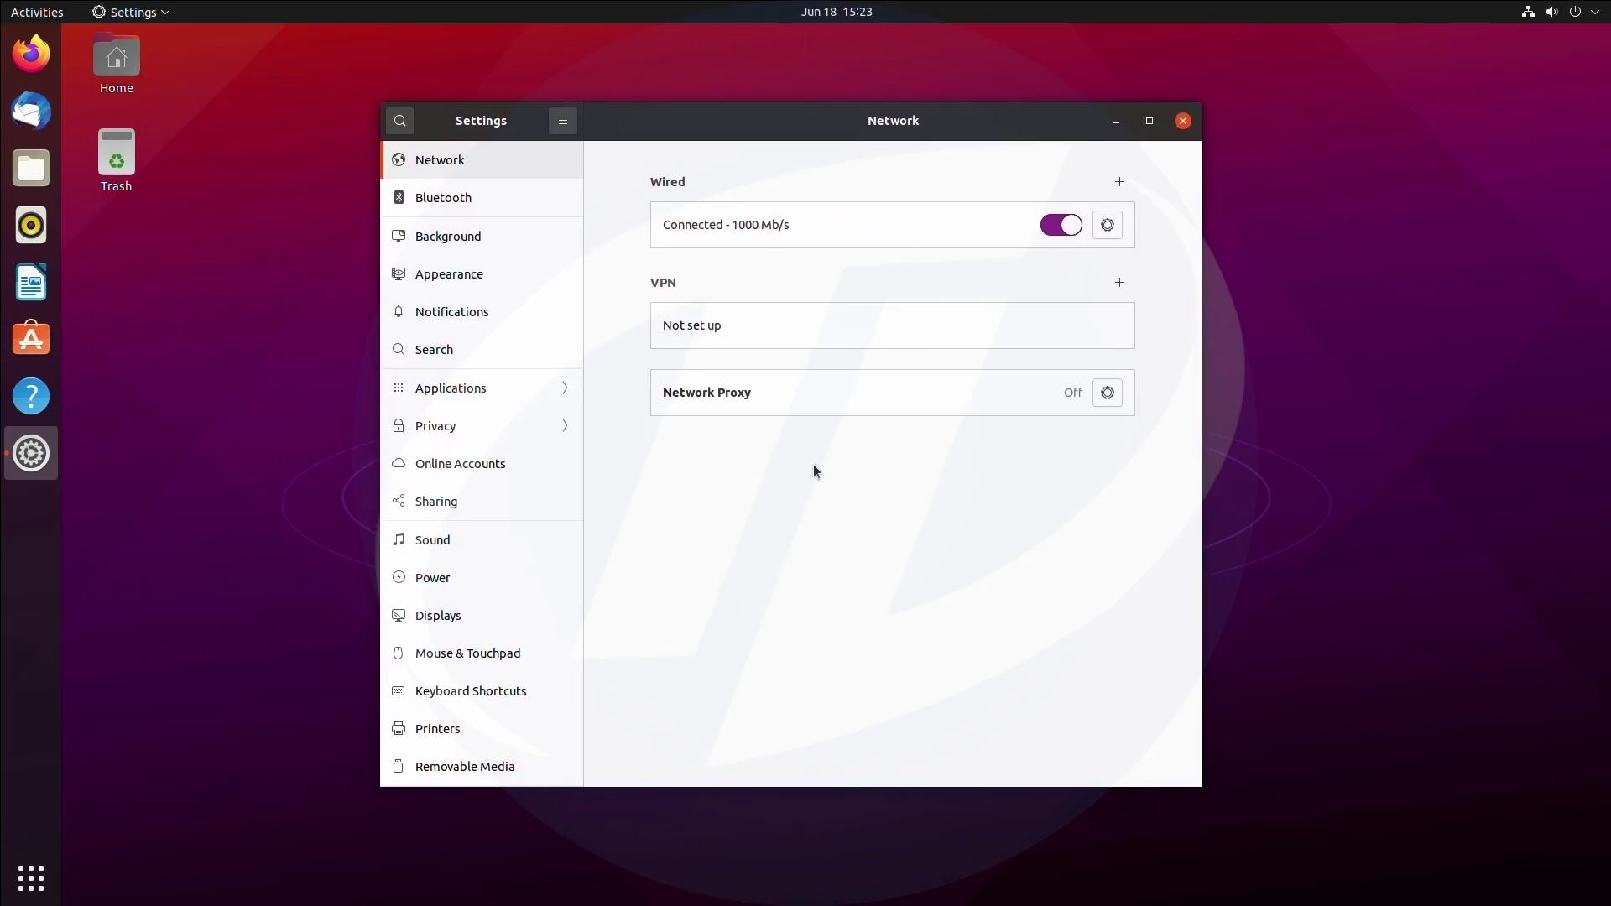
Try the hippo and grey wallpapers, ending on the purple Ubuntu wallpaper.
{"action": "left_click", "coordinate": [528, 202]}
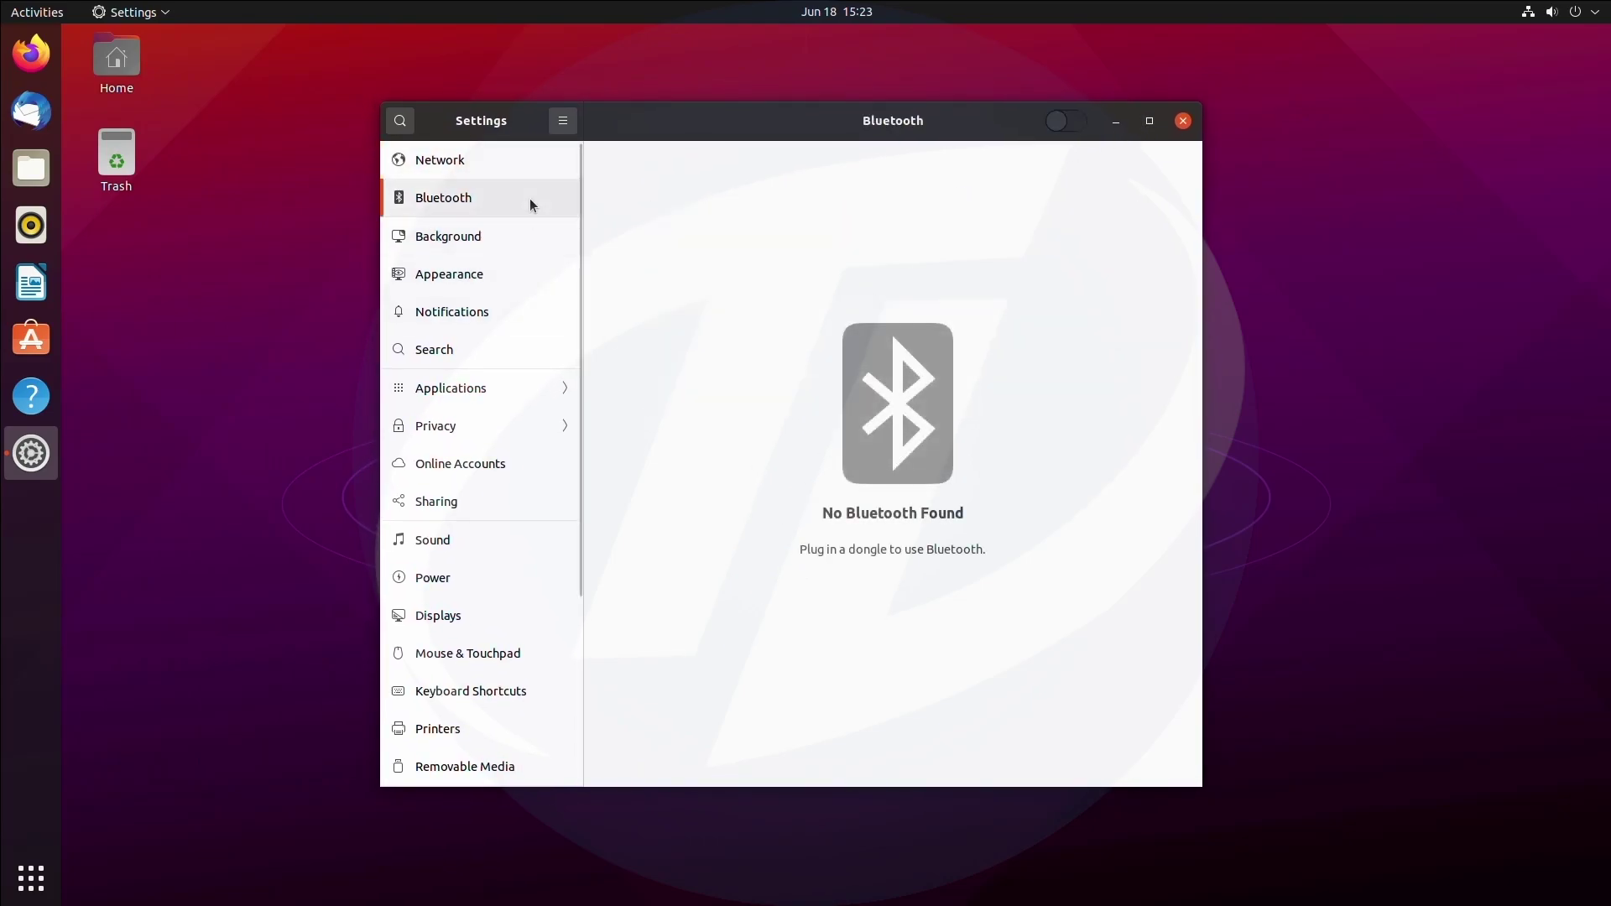
{"action": "left_click", "coordinate": [508, 252]}
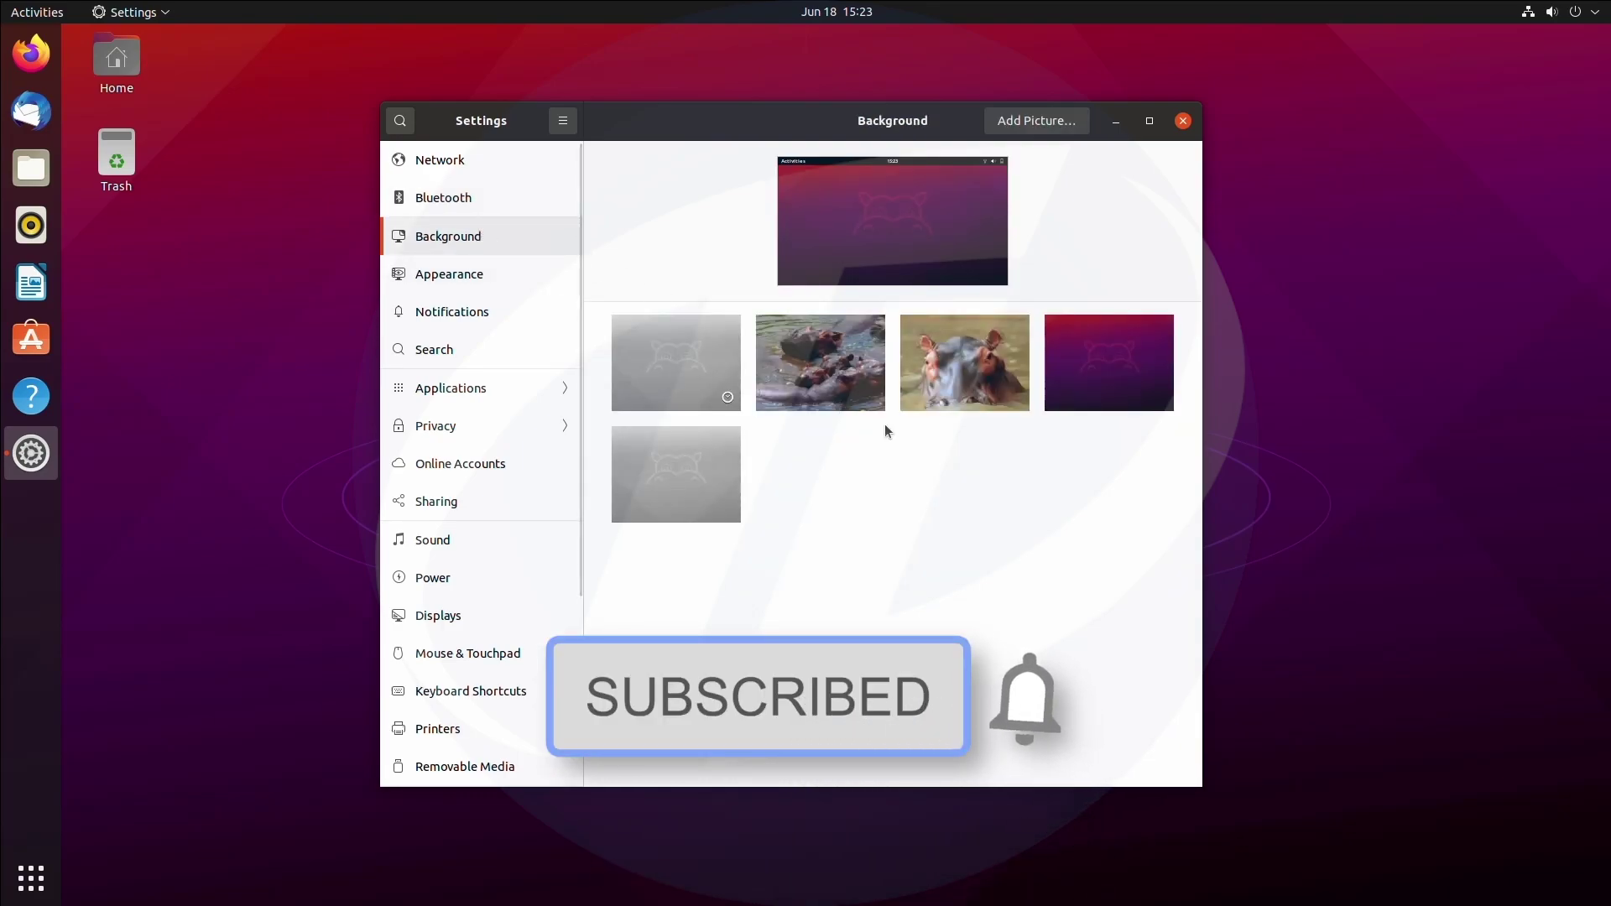
{"action": "left_click", "coordinate": [824, 391]}
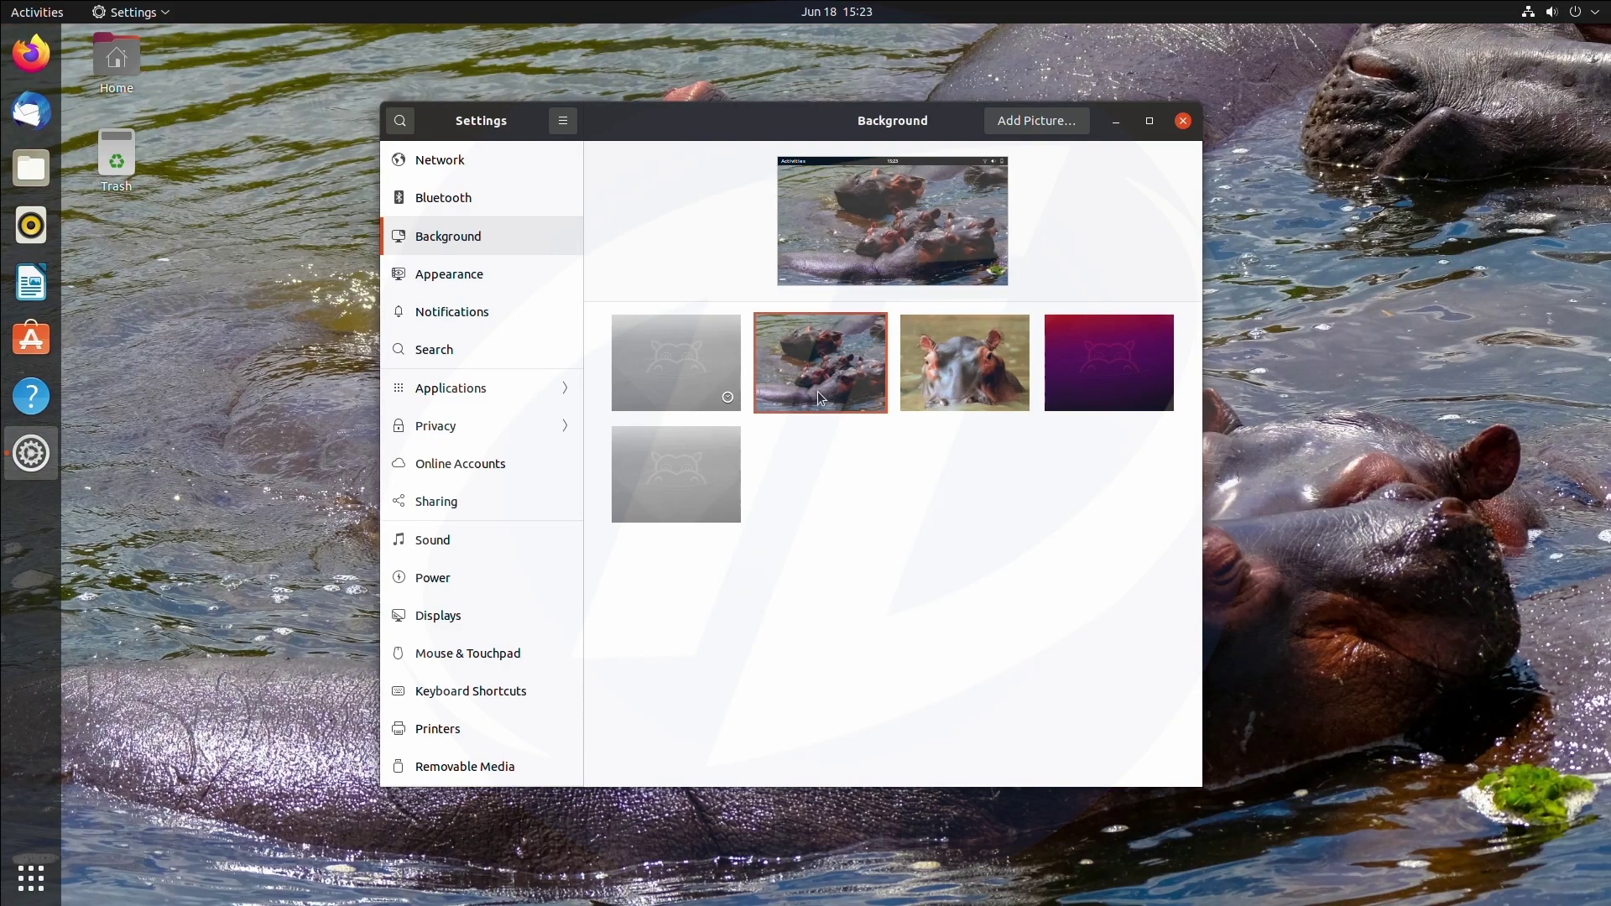
{"action": "left_click", "coordinate": [962, 385]}
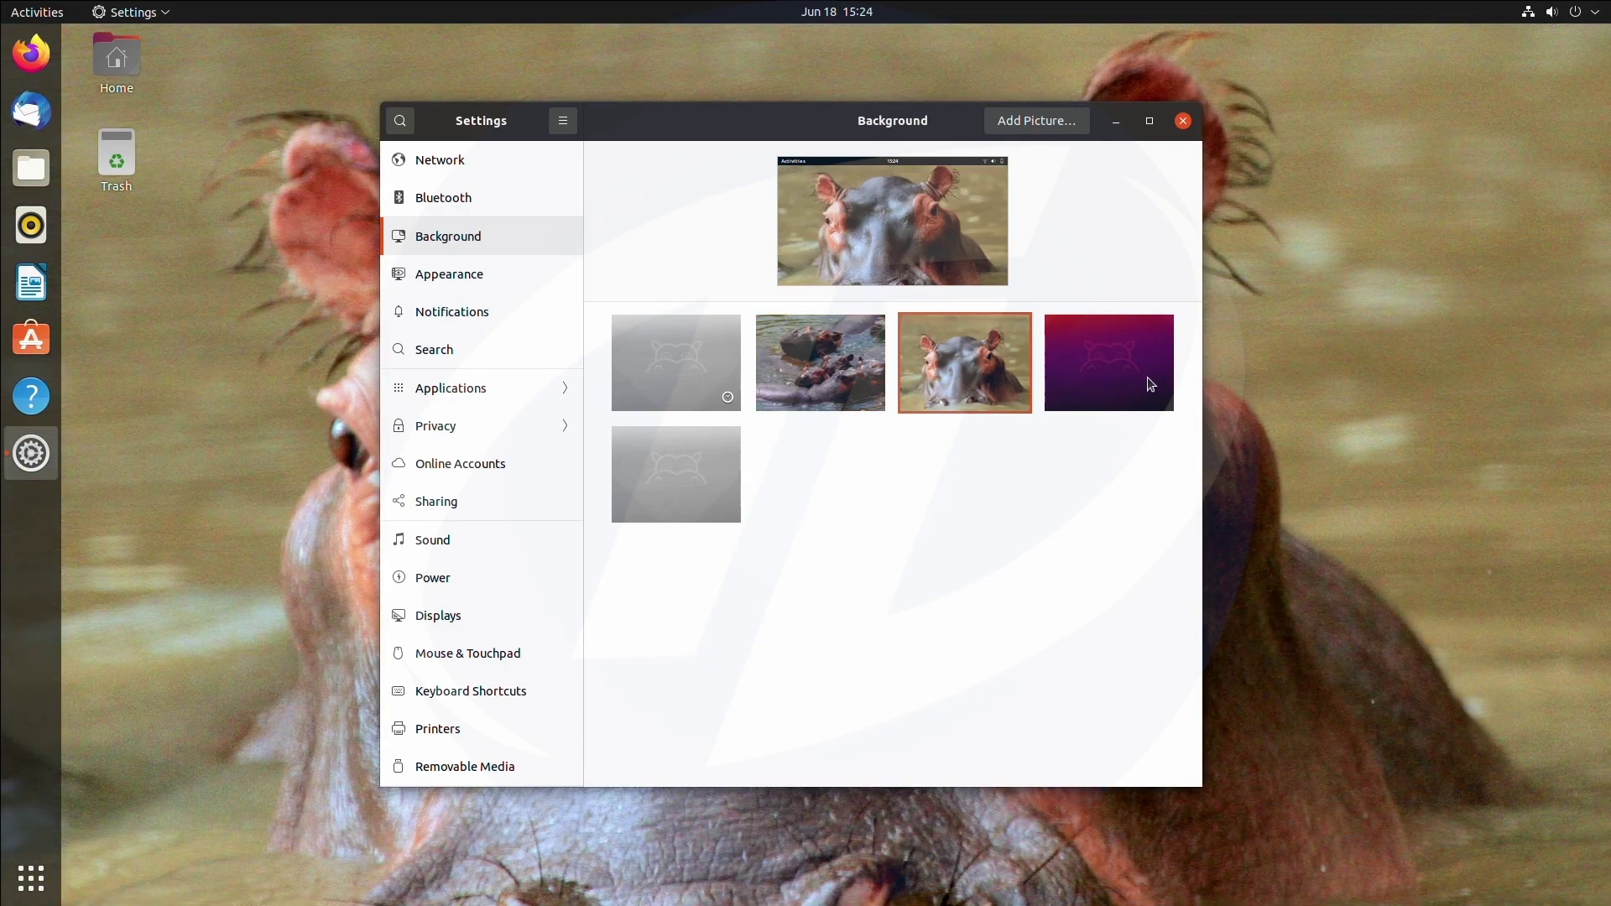
{"action": "left_click", "coordinate": [1147, 378]}
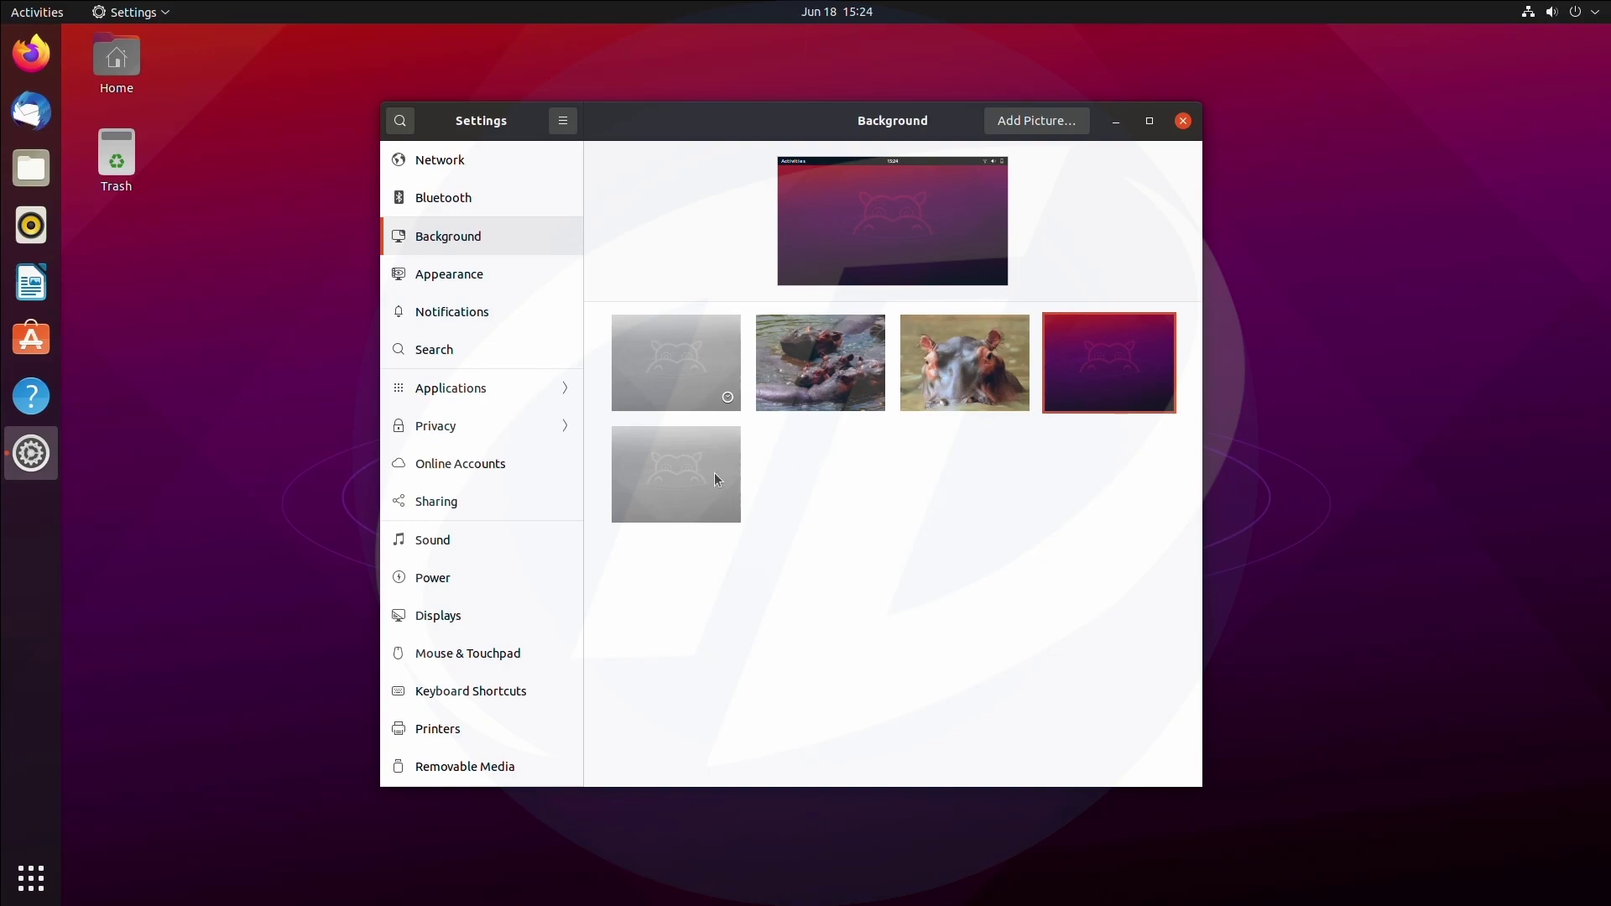
{"action": "left_click", "coordinate": [713, 471]}
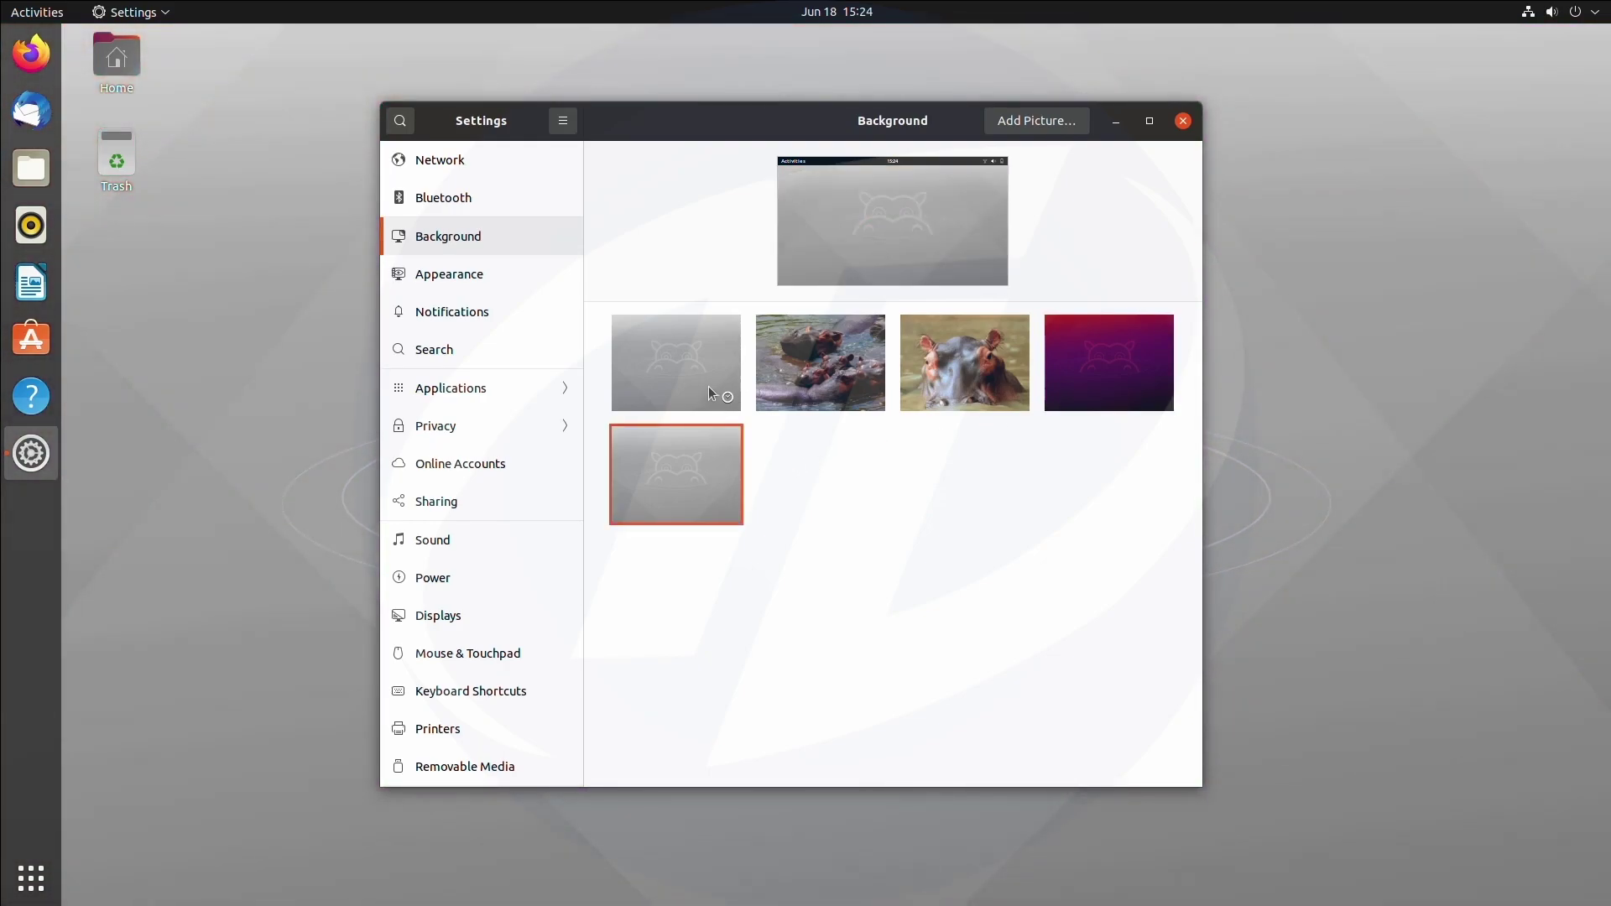
{"action": "left_click", "coordinate": [708, 386]}
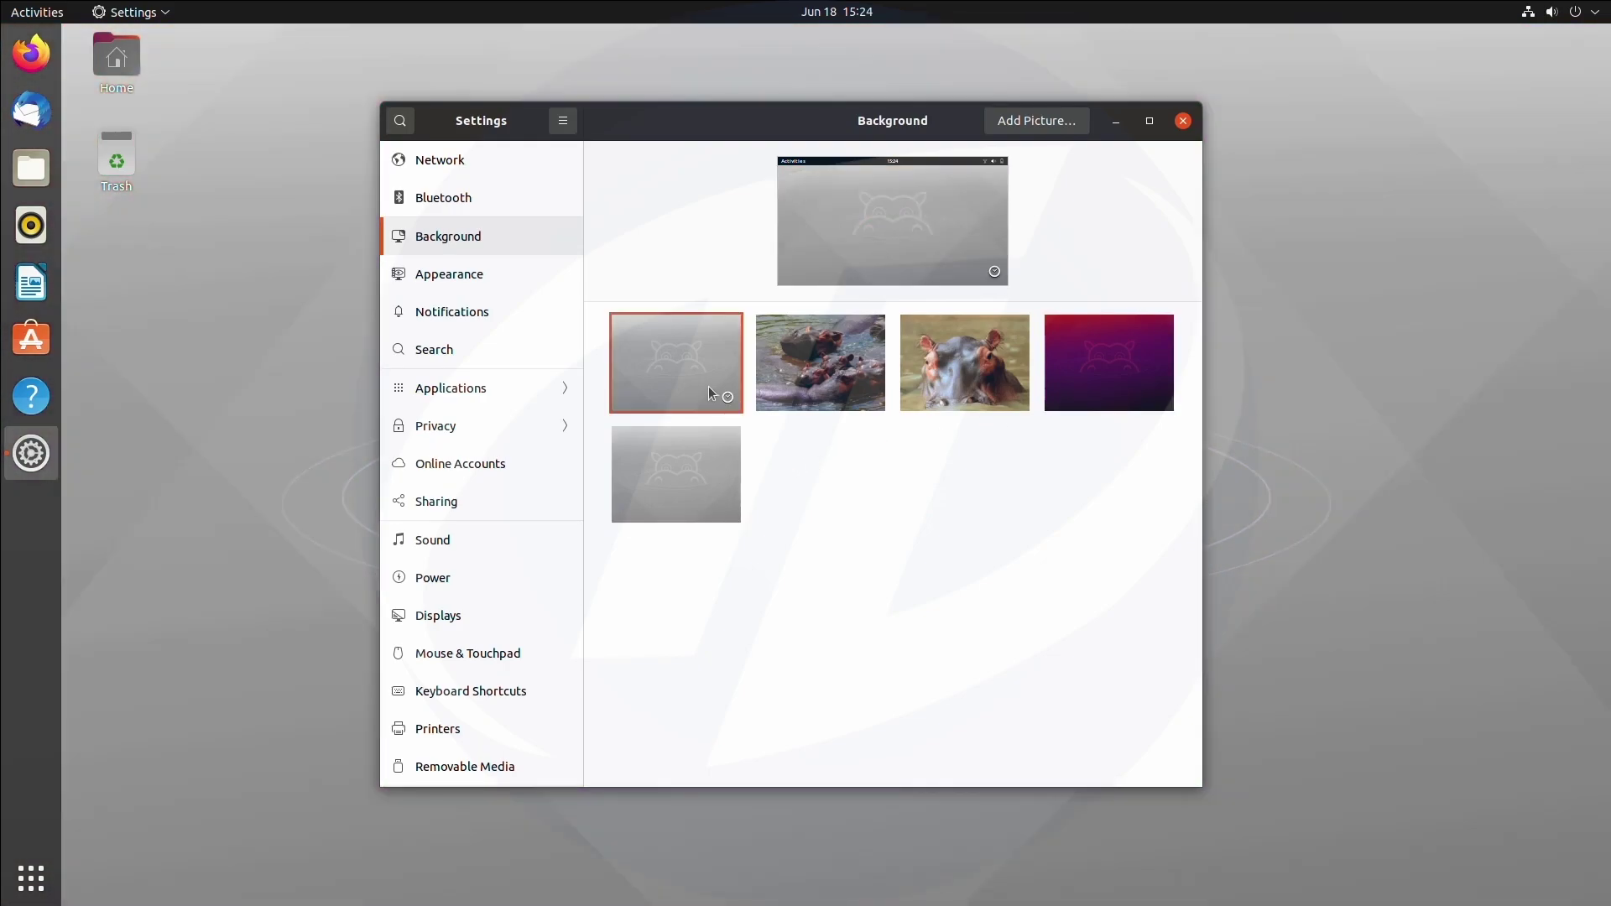
{"action": "left_click", "coordinate": [1106, 375]}
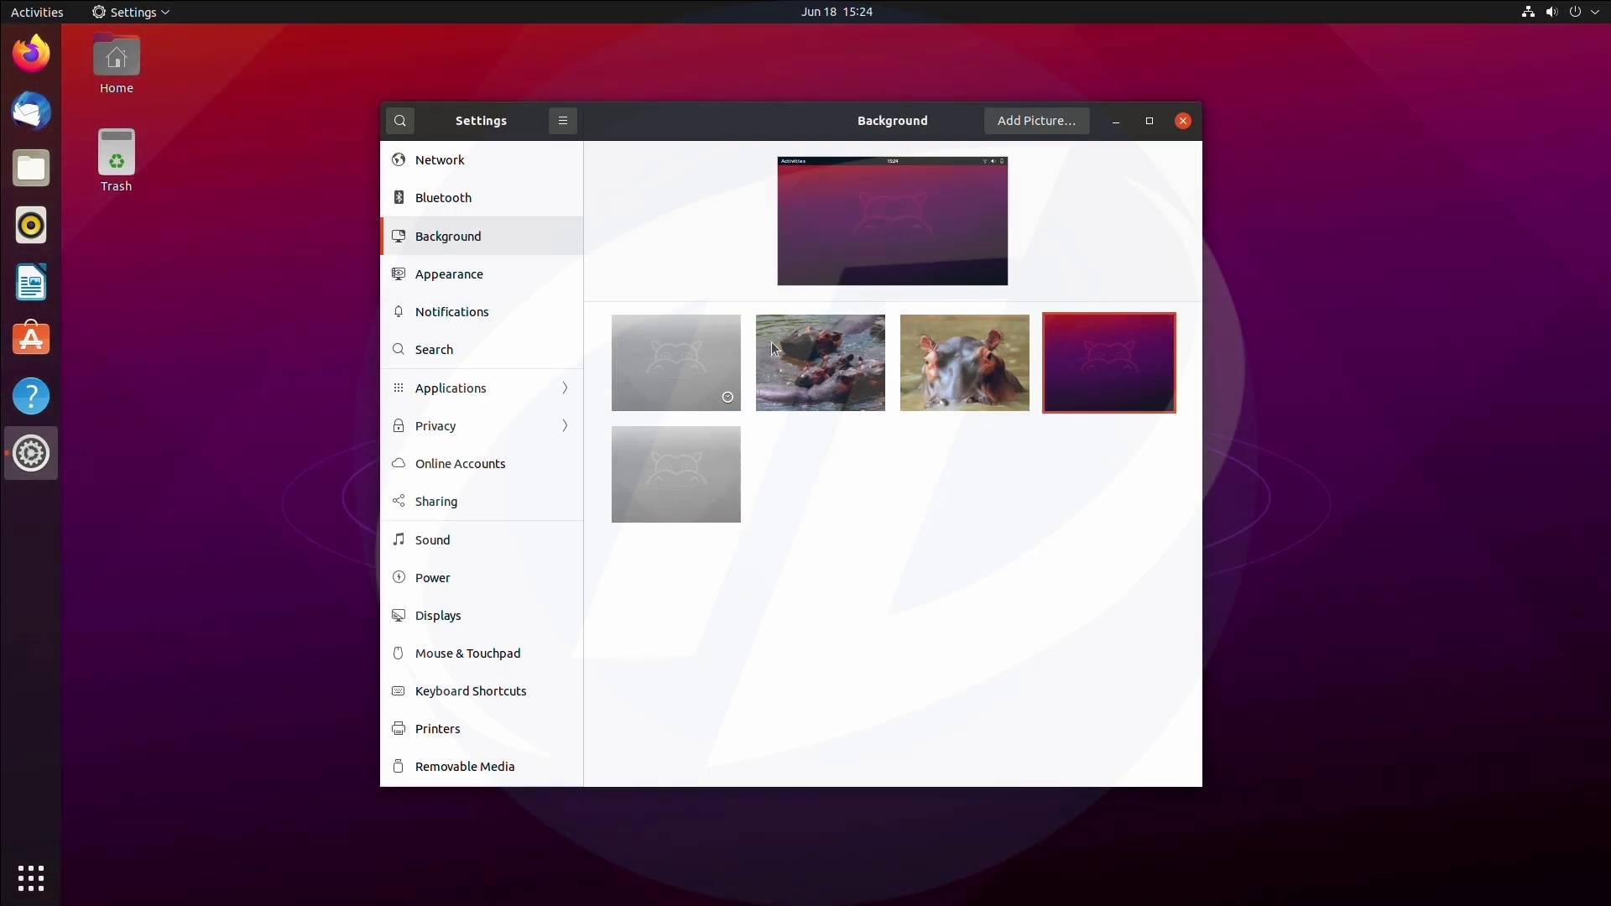
Try Light and Dark window colours in Appearance, returning to Standard.
{"action": "left_click", "coordinate": [497, 285]}
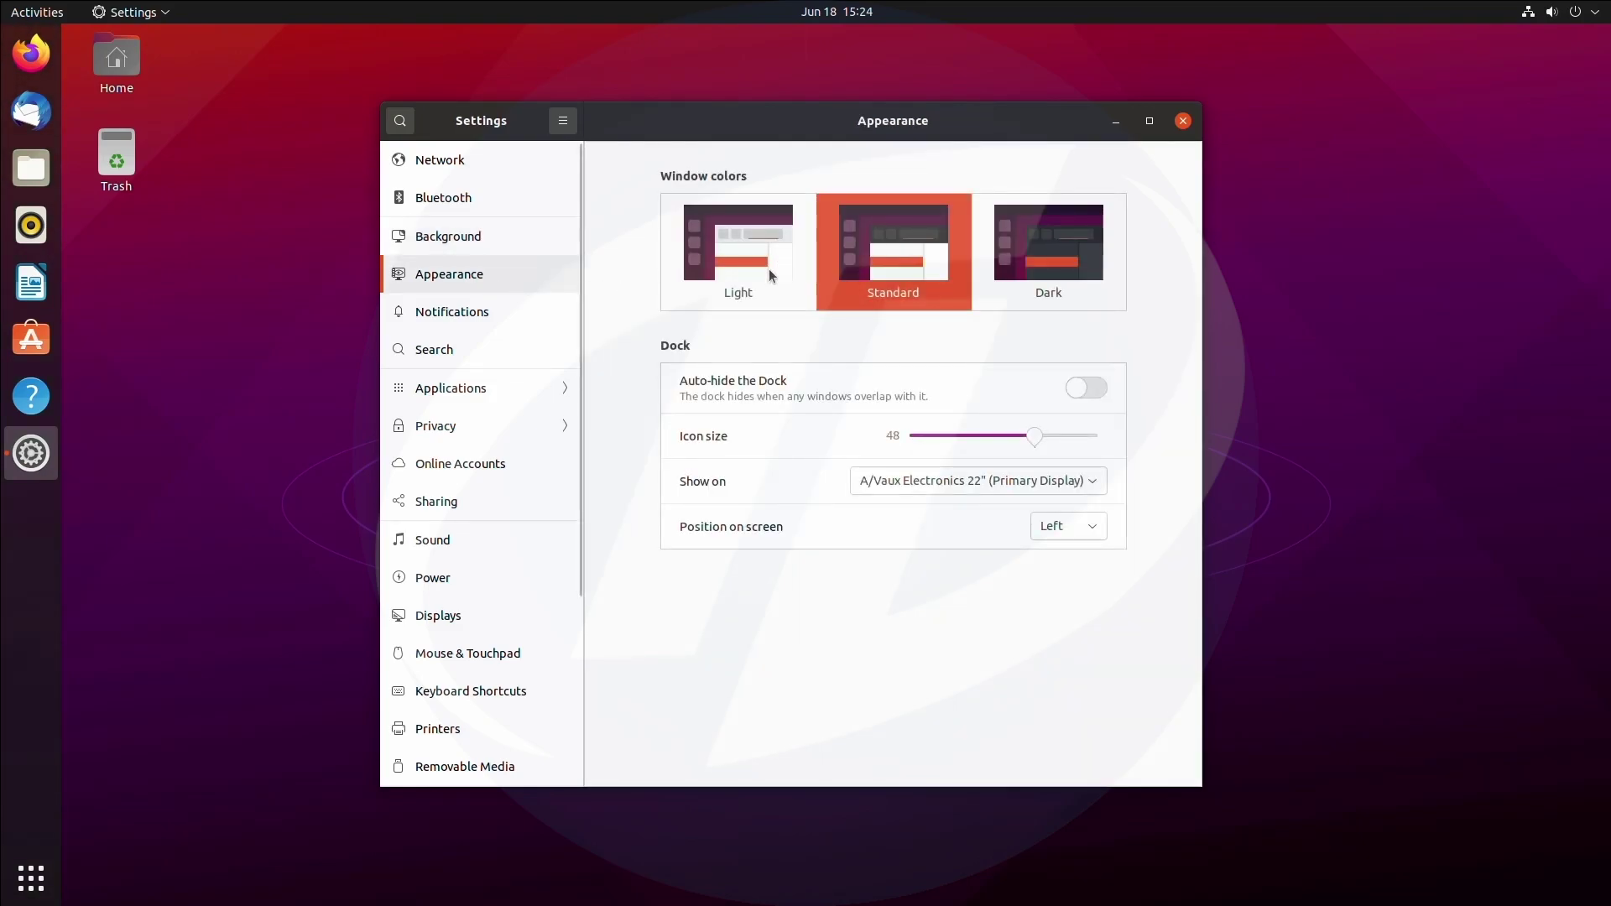
{"action": "left_click", "coordinate": [769, 269]}
{"action": "left_click", "coordinate": [1050, 239]}
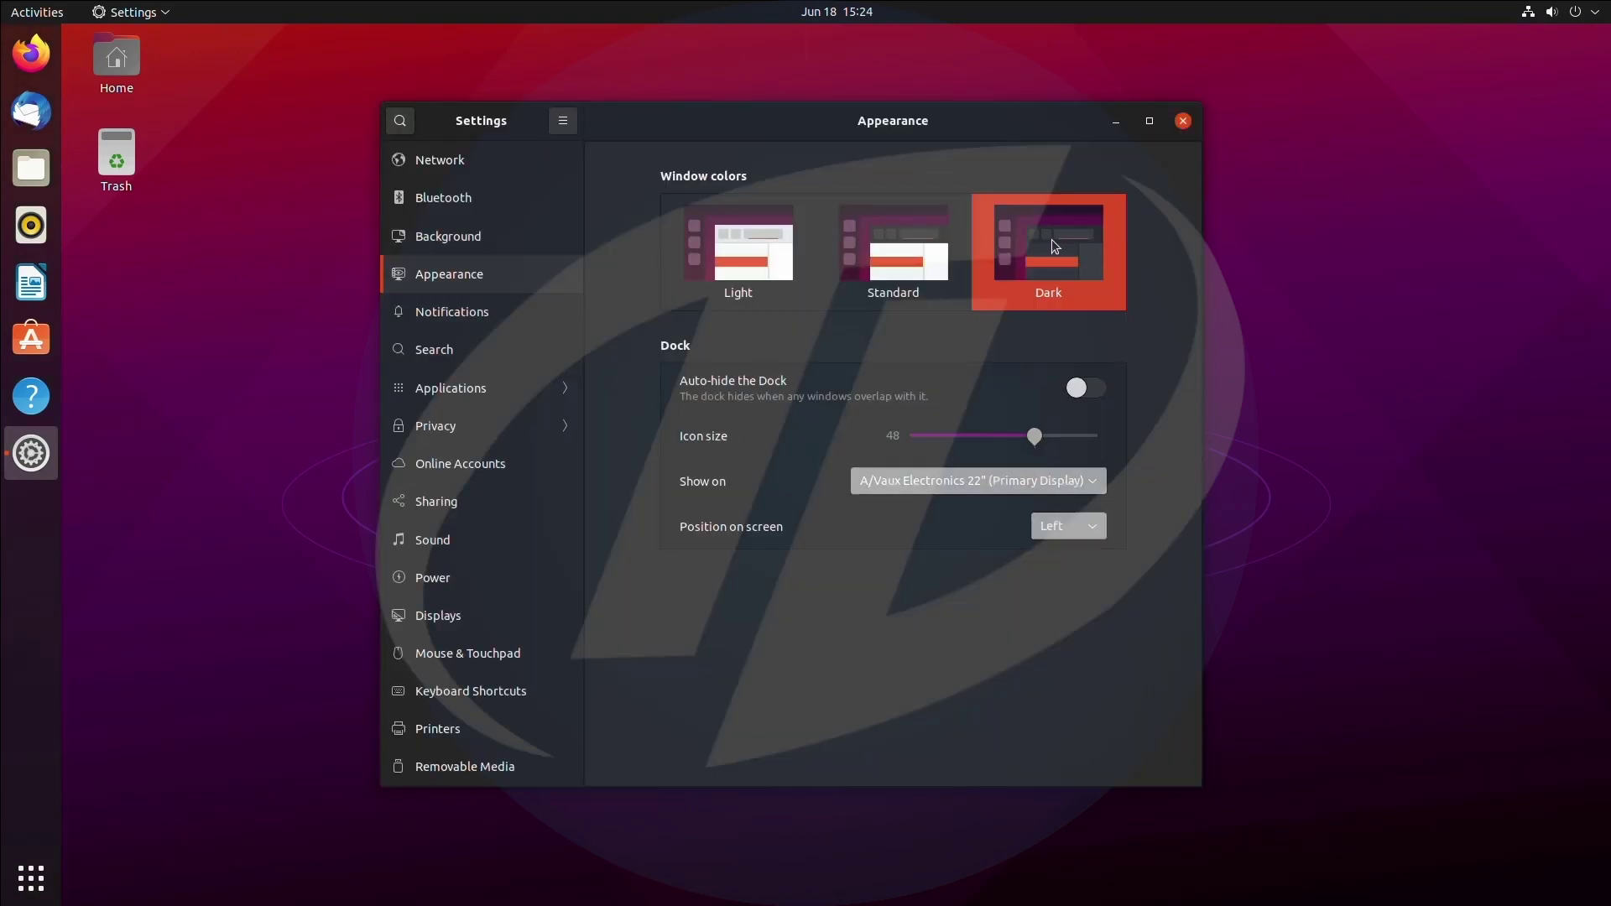
{"action": "left_click", "coordinate": [873, 256]}
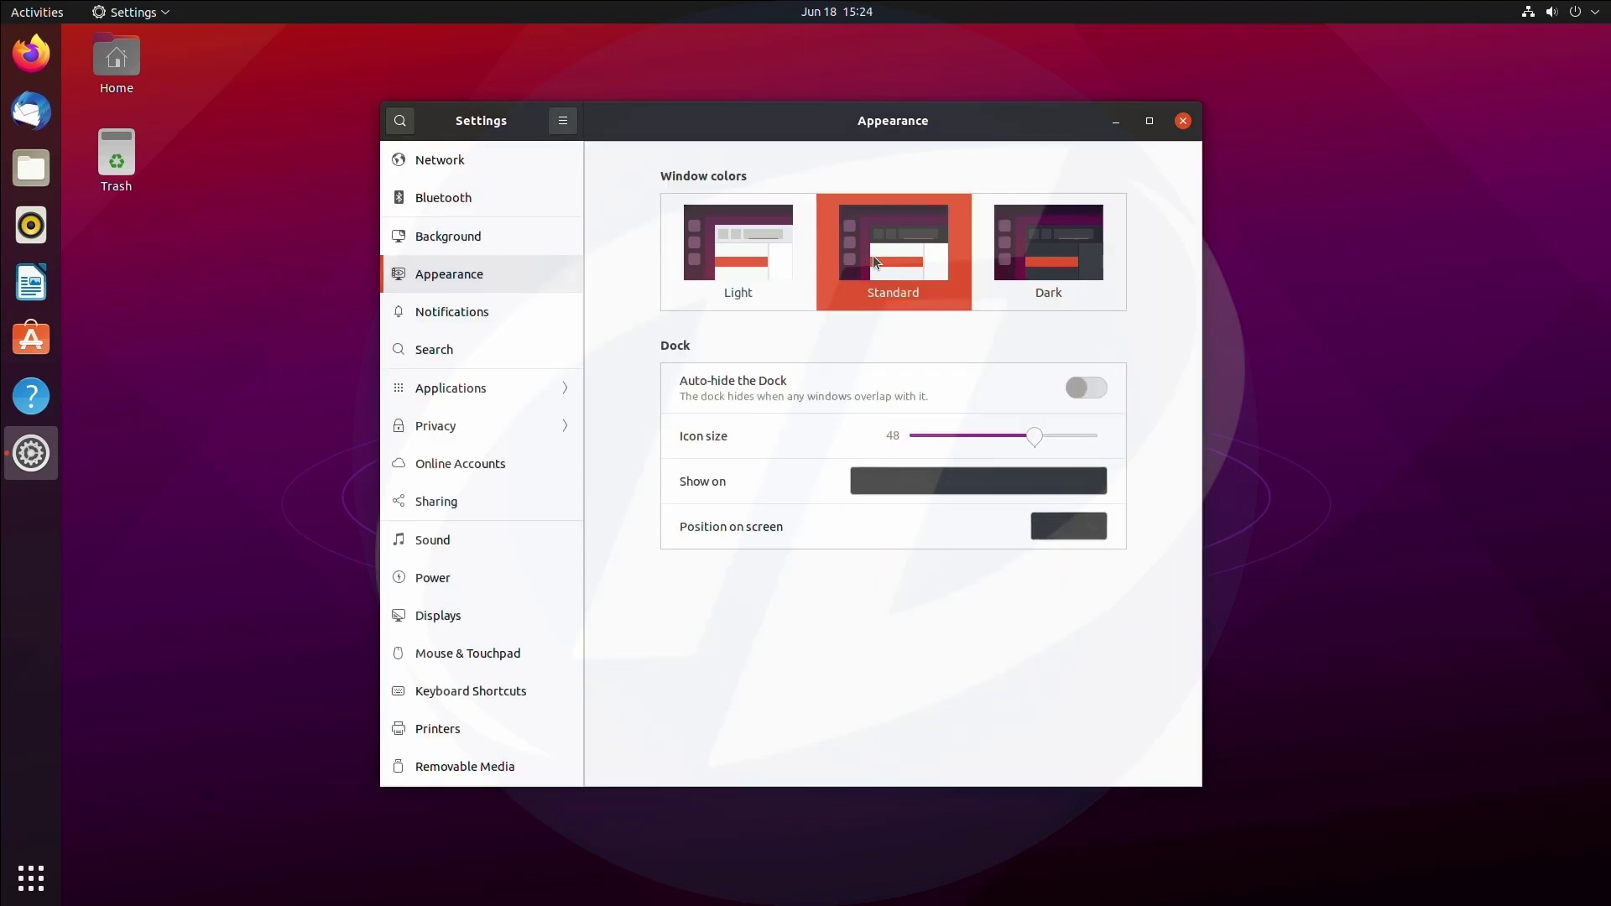
Browse the Notifications, Search and Applications settings pages.
{"action": "left_click", "coordinate": [528, 305]}
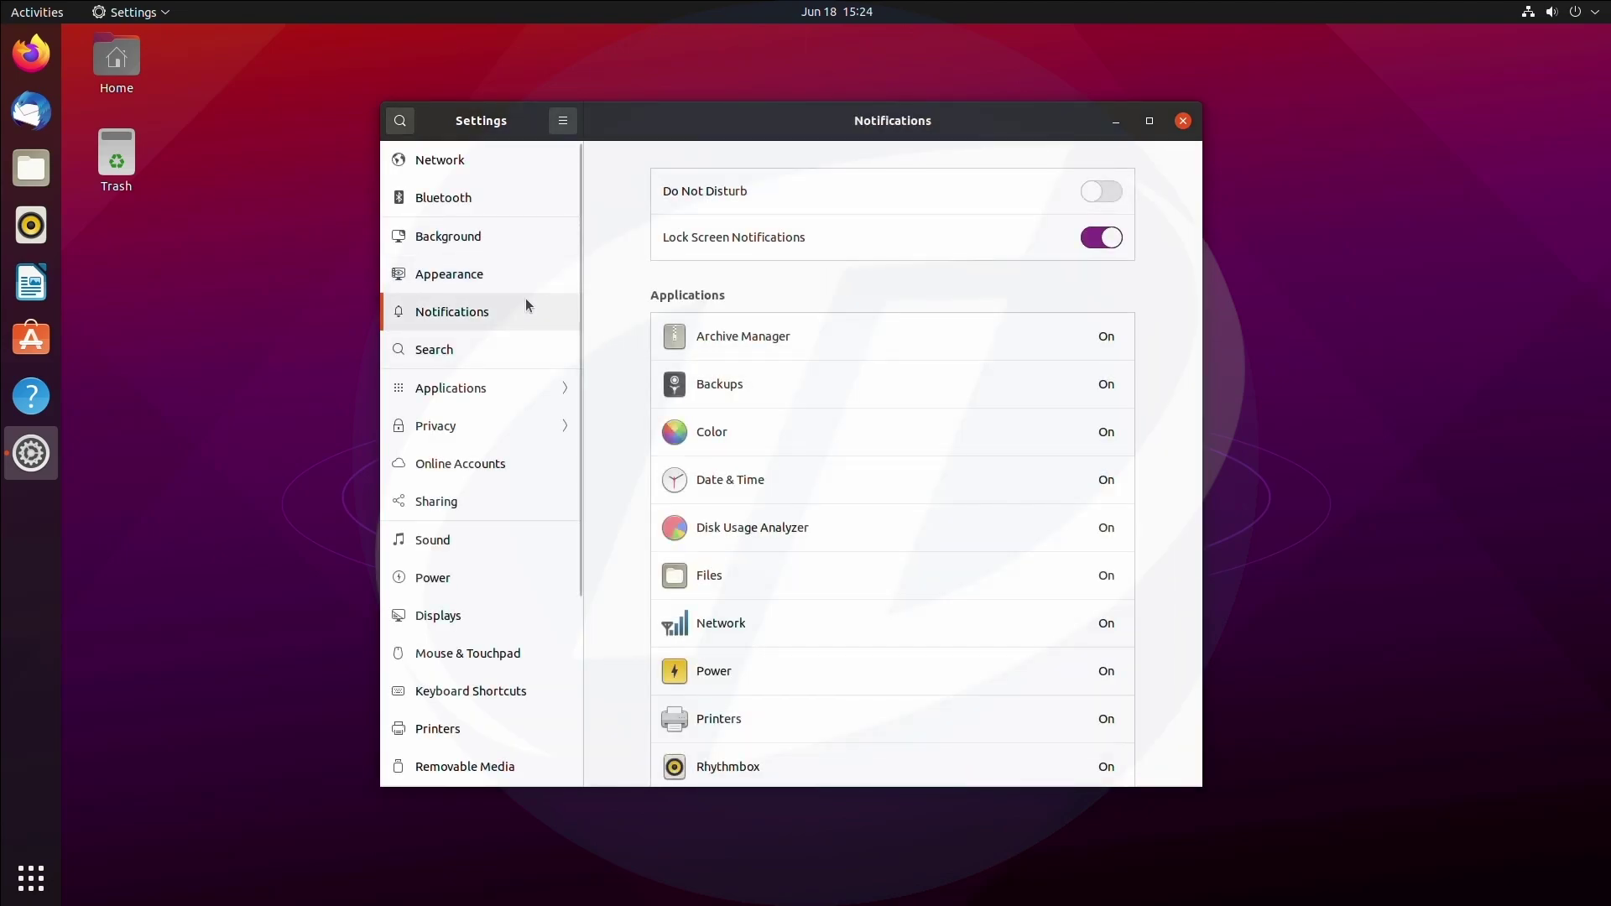
{"action": "left_click", "coordinate": [504, 353]}
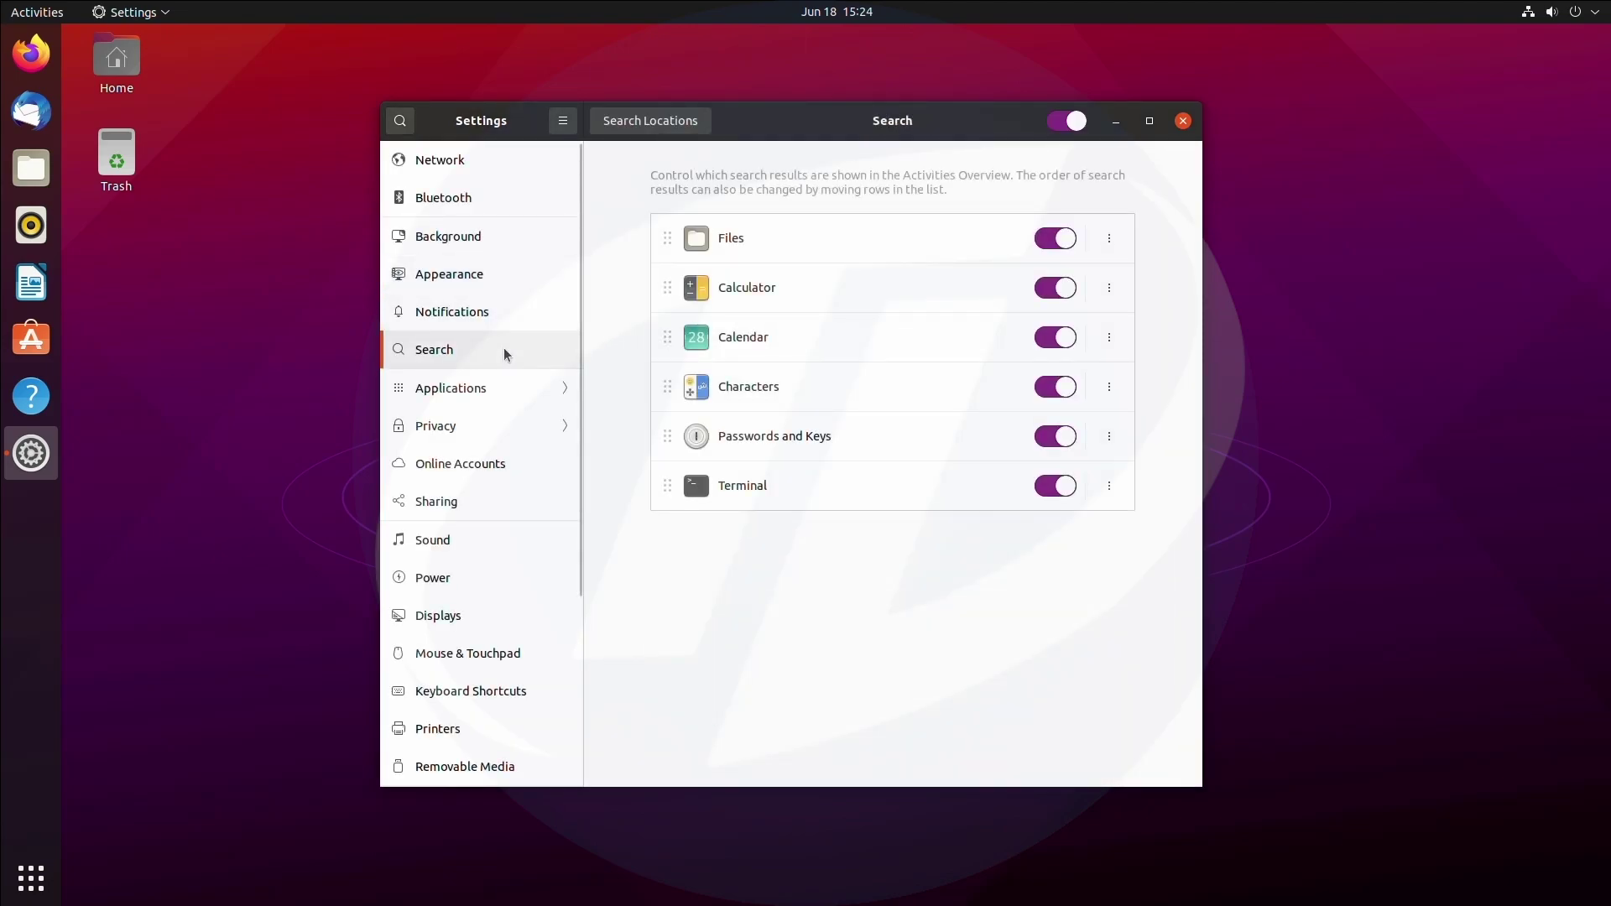
{"action": "left_click", "coordinate": [497, 385]}
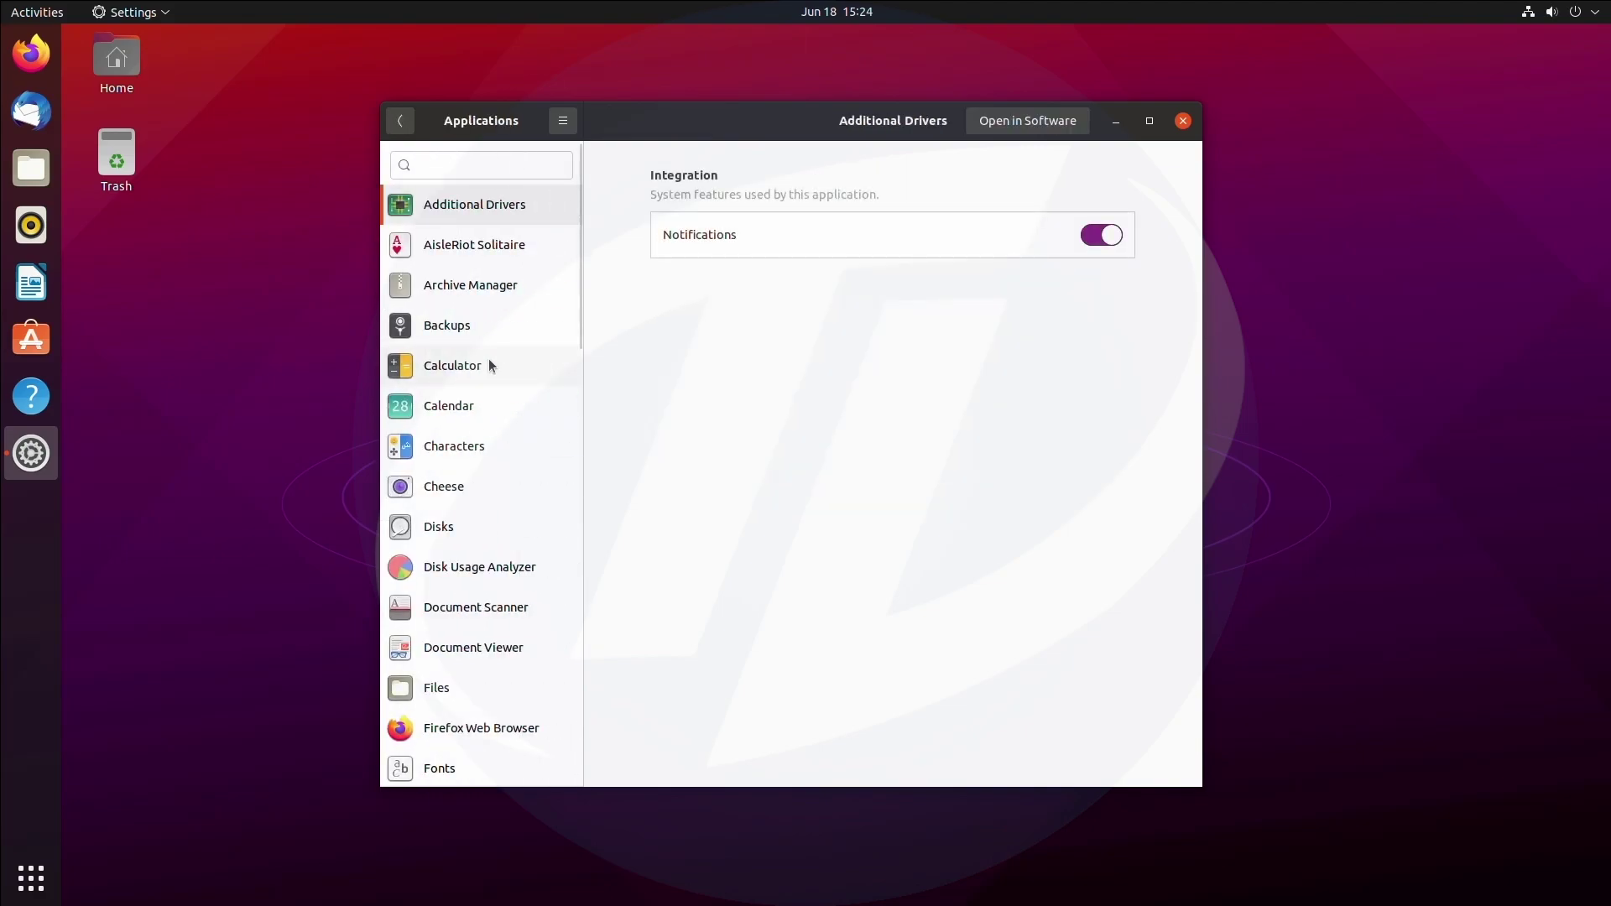
{"action": "scroll", "coordinate": [492, 370], "scroll_direction": "down", "scroll_amount": 5}
{"action": "scroll", "coordinate": [495, 375], "scroll_direction": "down", "scroll_amount": 20}
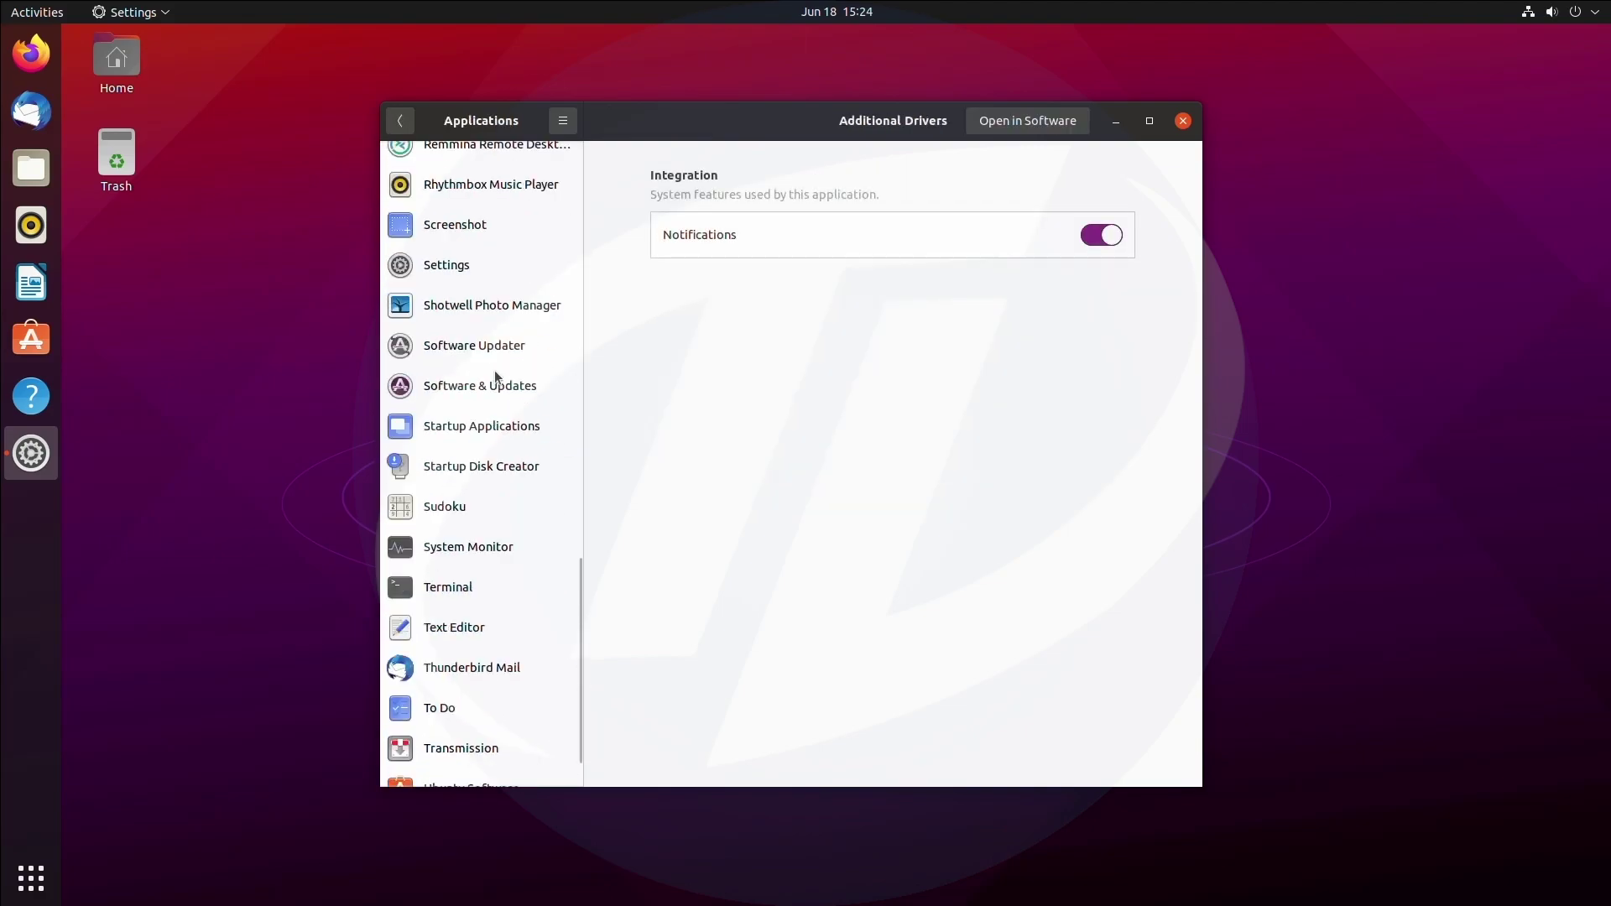
{"action": "left_click", "coordinate": [401, 125]}
{"action": "scroll", "coordinate": [495, 444], "scroll_direction": "up", "scroll_amount": 6}
Browse Privacy, Online Accounts and Sharing, ending on the Sound page.
{"action": "left_click", "coordinate": [510, 419]}
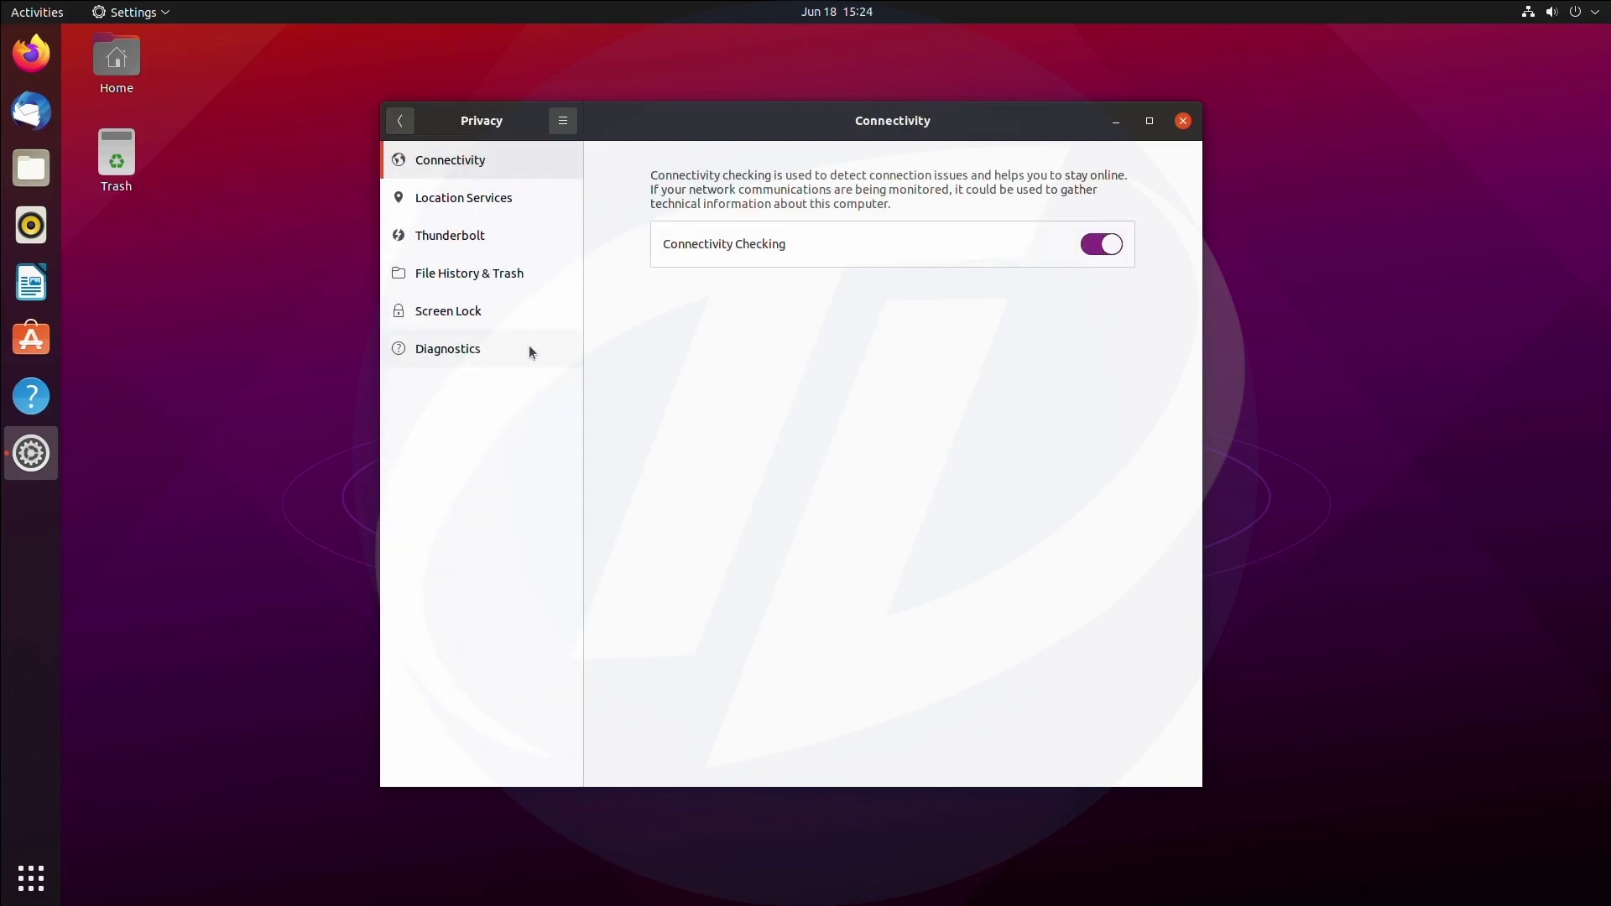
{"action": "left_click", "coordinate": [403, 123]}
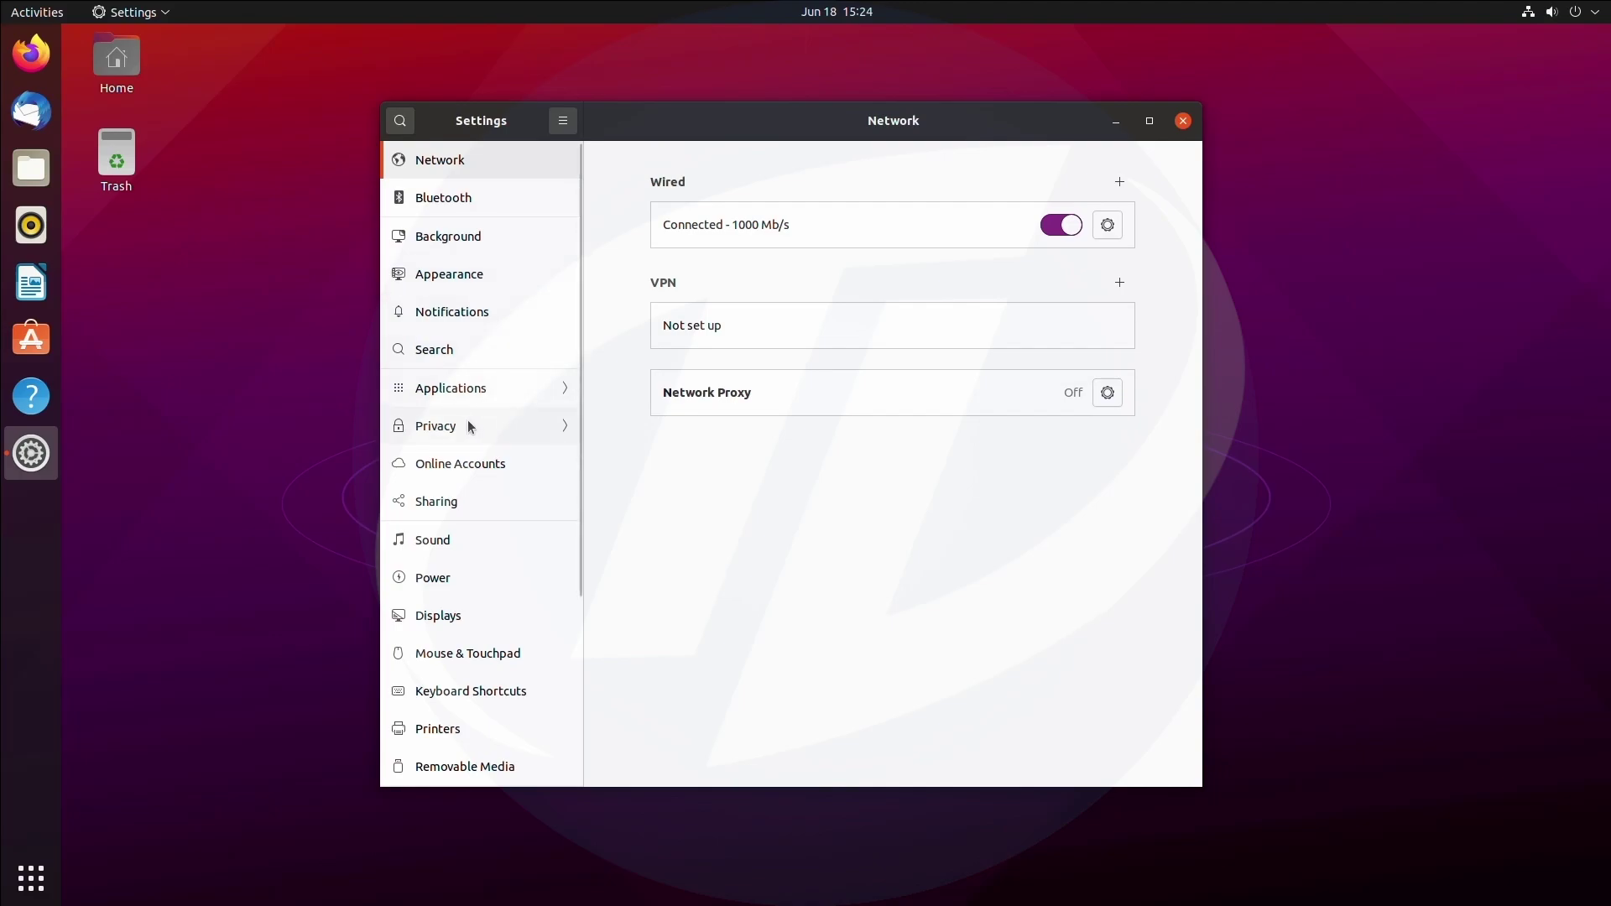
{"action": "left_click", "coordinate": [459, 475]}
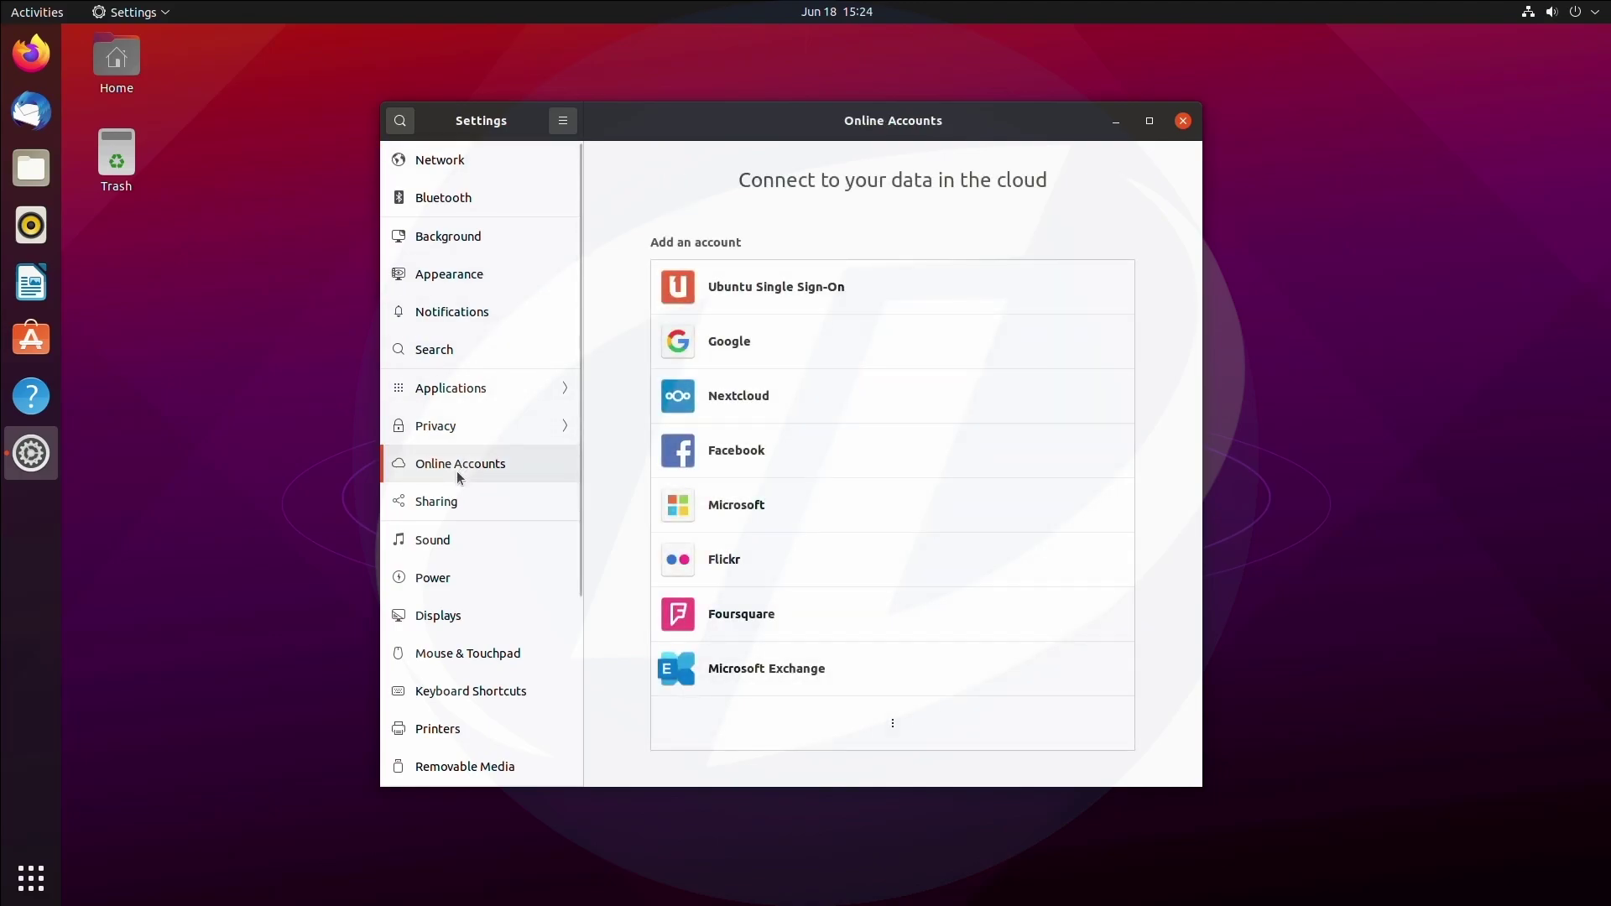
{"action": "left_click", "coordinate": [451, 509]}
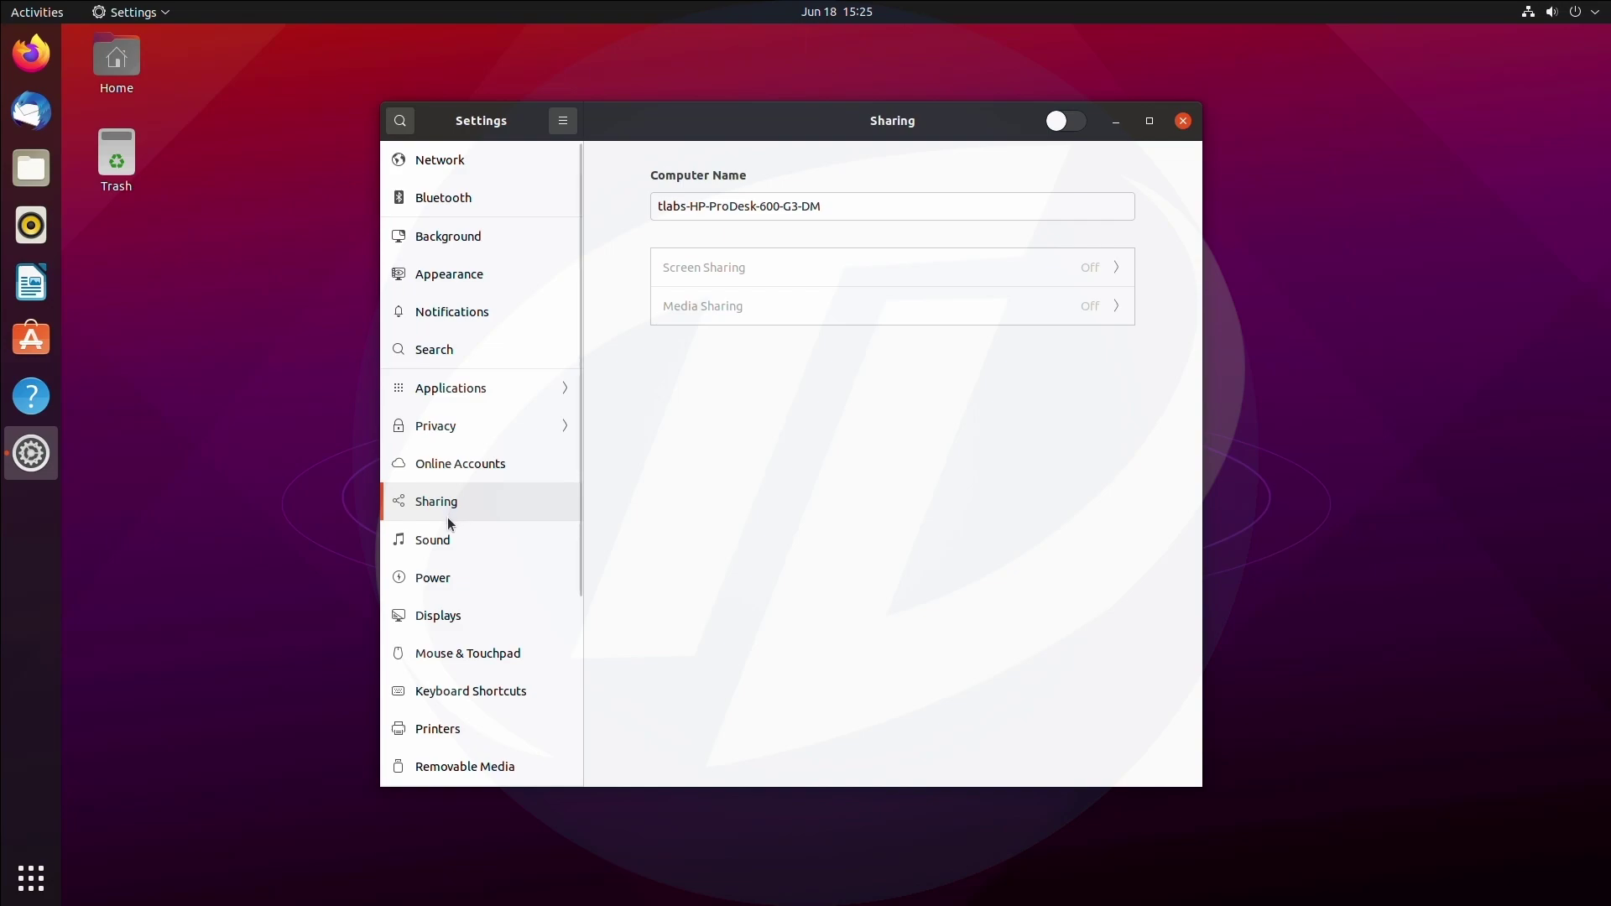
{"action": "left_click", "coordinate": [447, 550]}
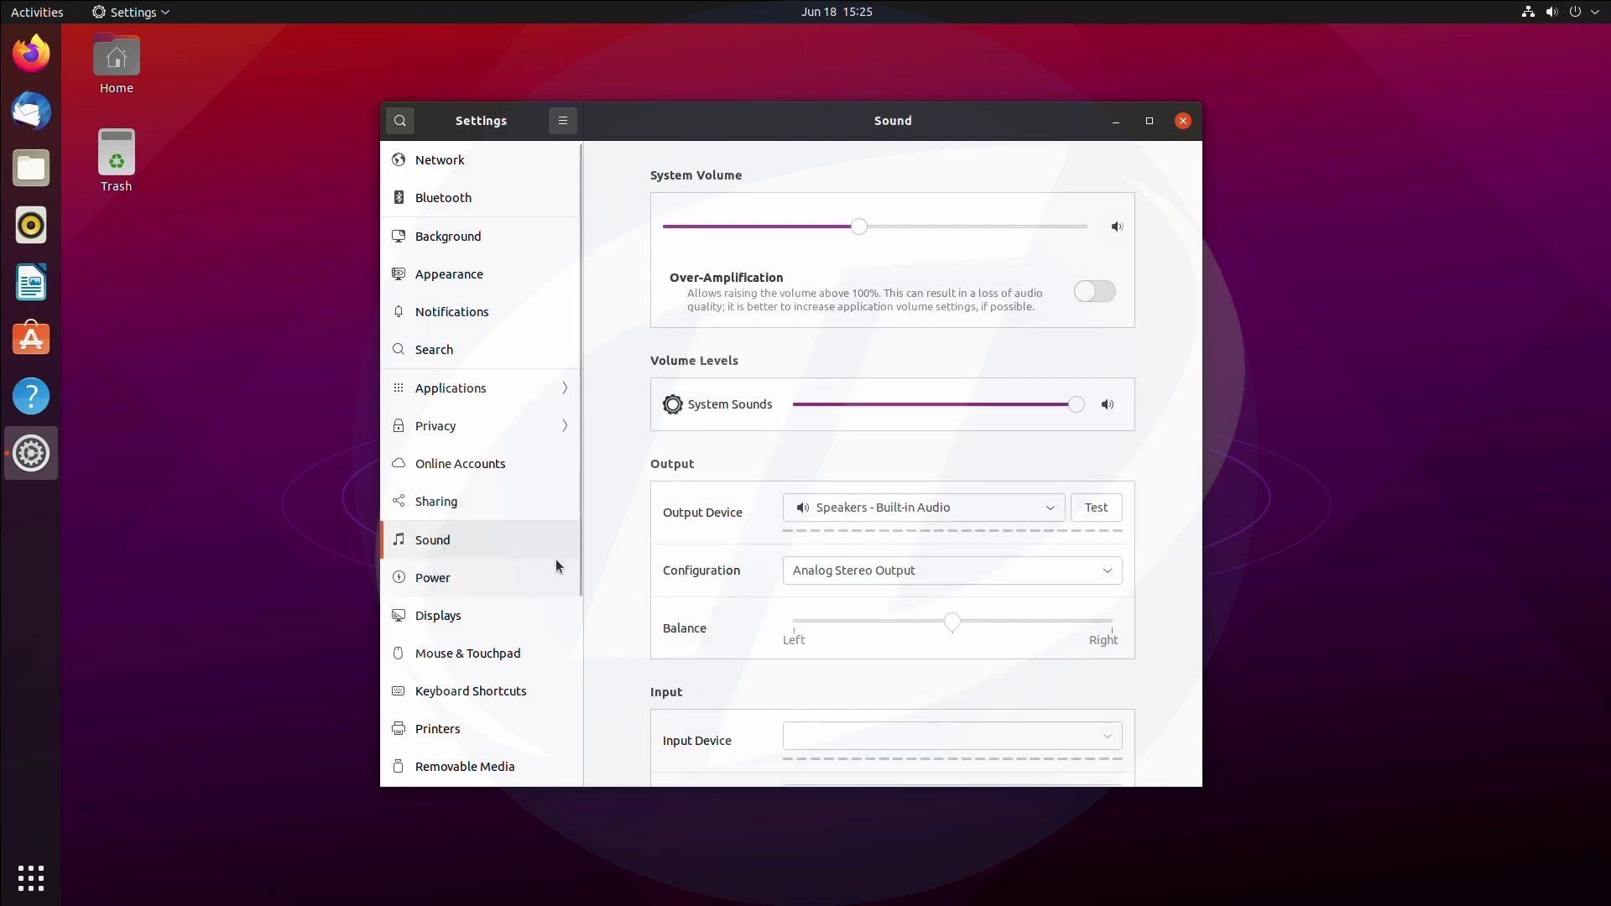
Raise the system and System Sounds volume to maximum, then view the Power page.
{"action": "left_click_drag", "start_coordinate": [1071, 401], "coordinate": [1112, 406]}
{"action": "left_click_drag", "start_coordinate": [1043, 225], "coordinate": [1091, 229]}
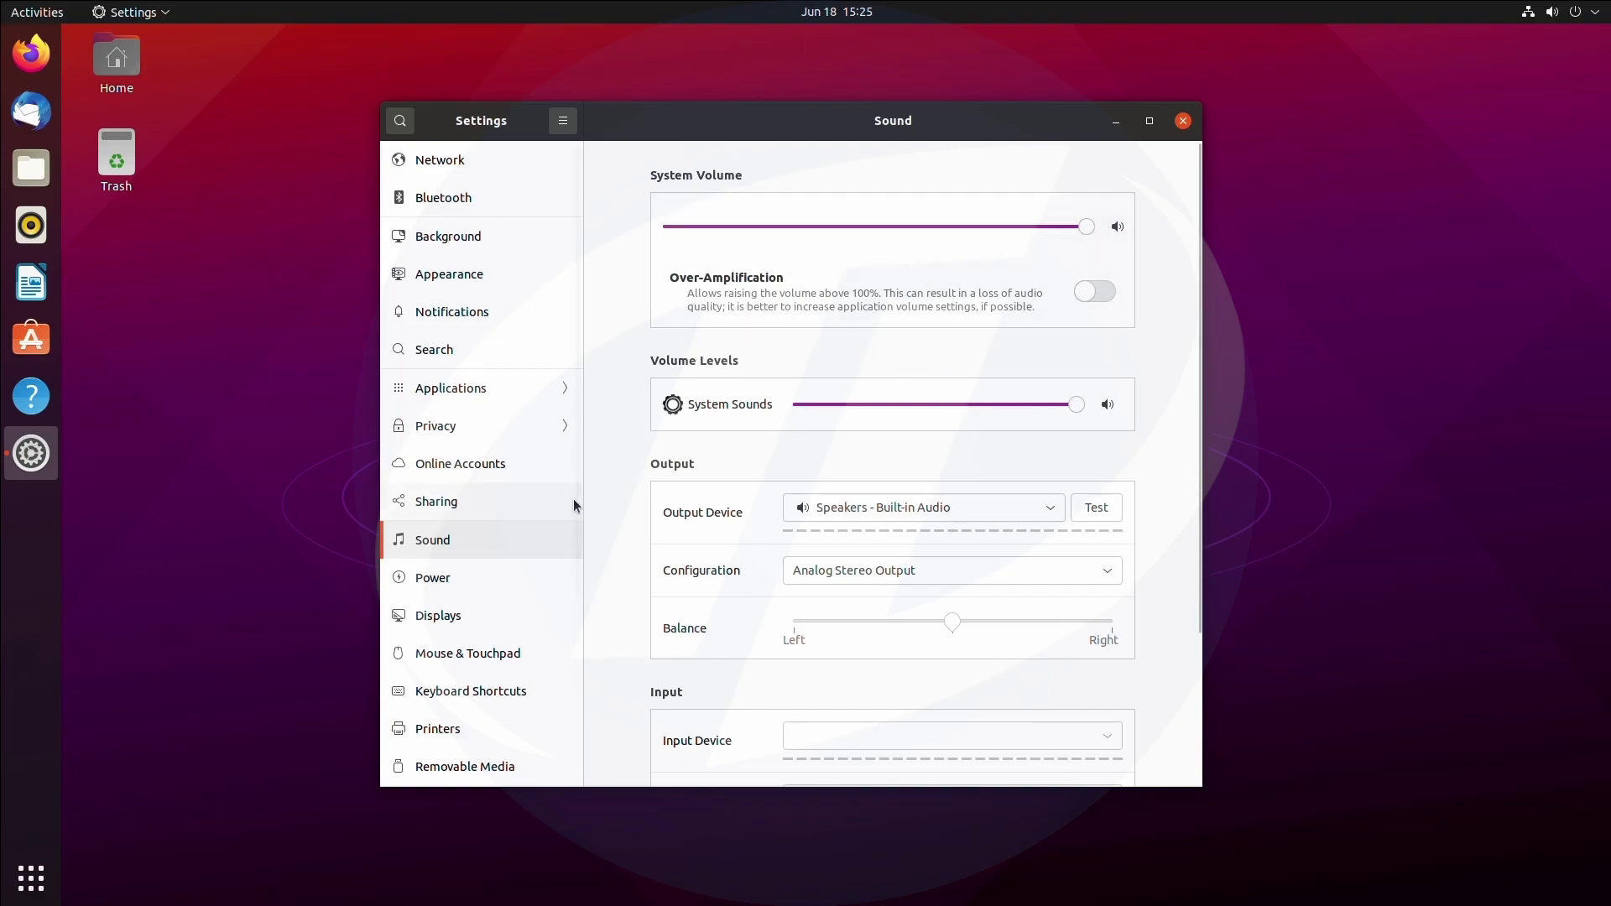
{"action": "left_click", "coordinate": [475, 578]}
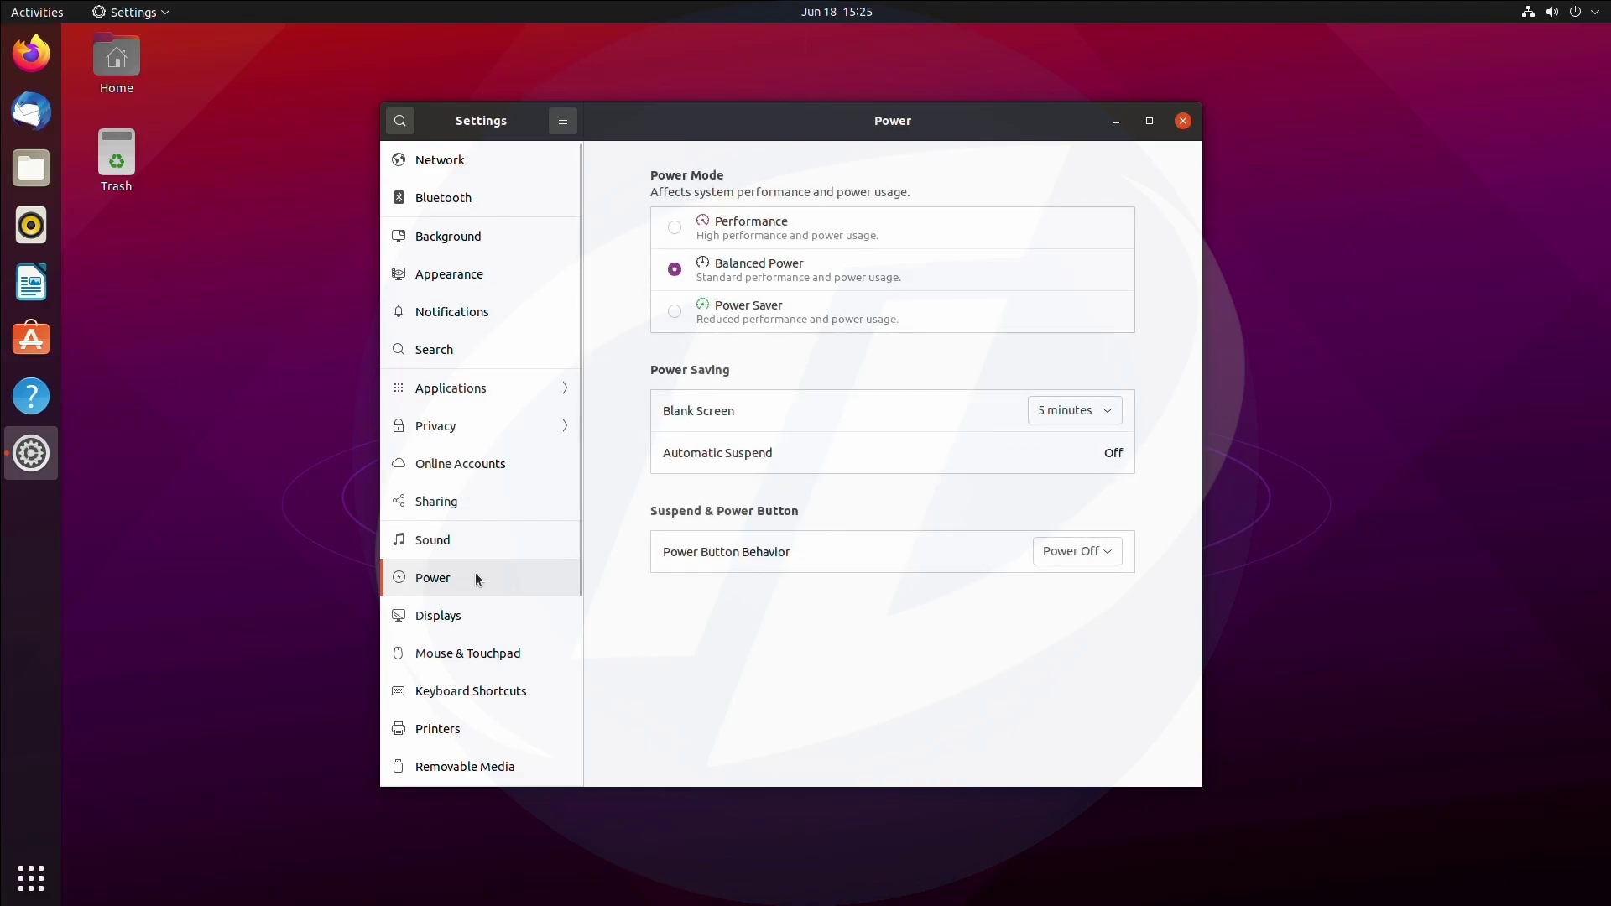
Review the Displays, Mouse & Touchpad, Keyboard Shortcuts, Printers and Removable Media pages.
{"action": "left_click", "coordinate": [470, 625]}
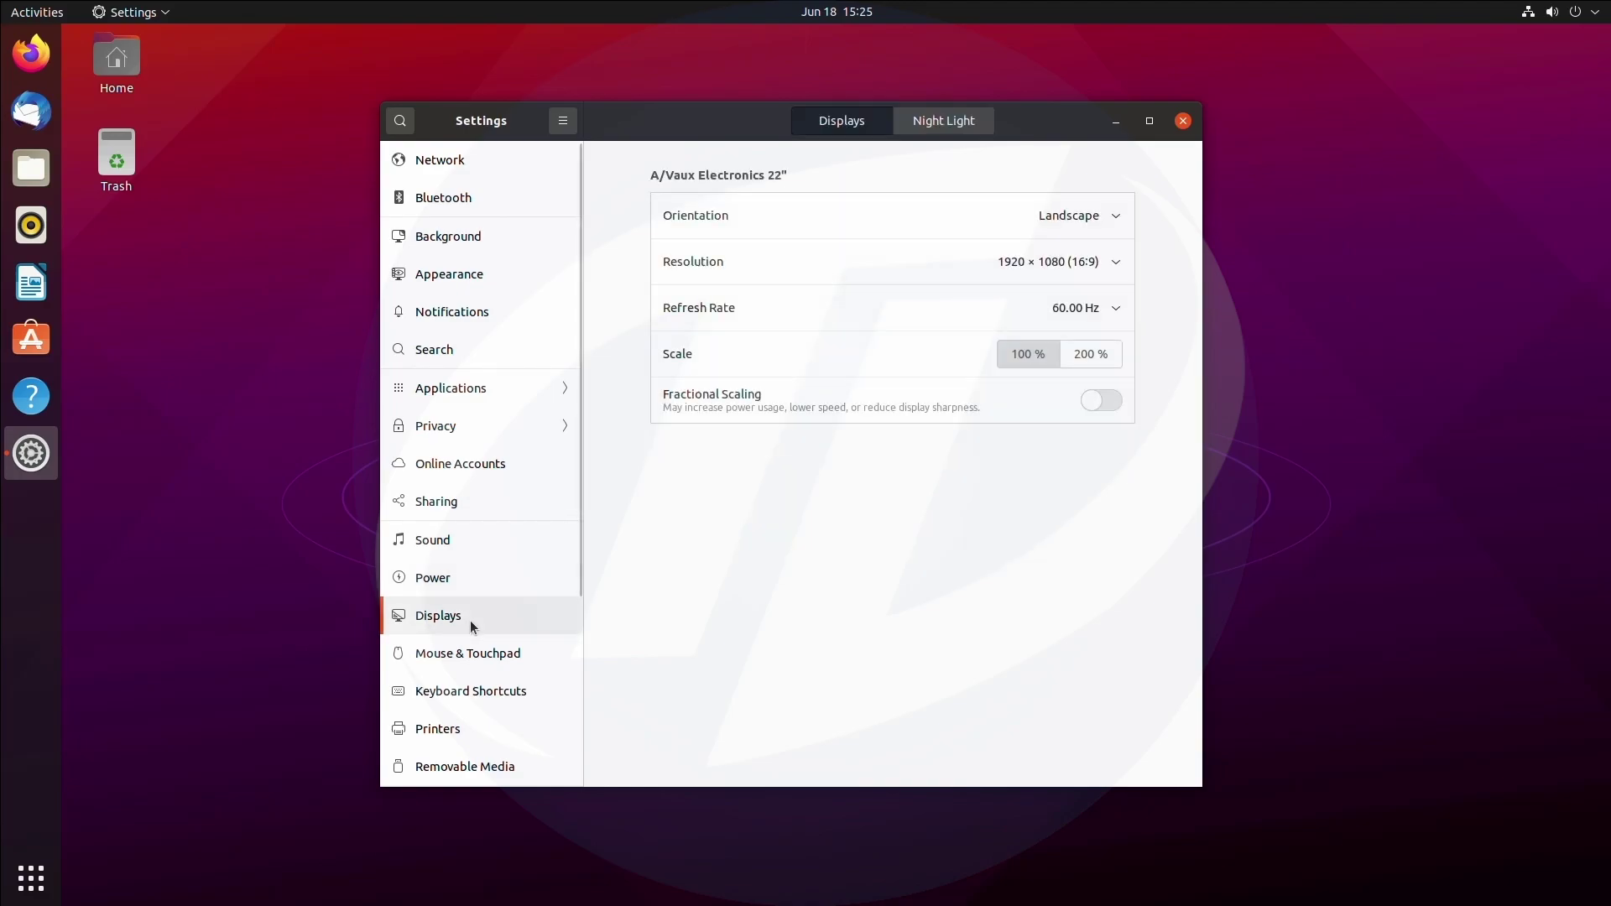
{"action": "left_click", "coordinate": [449, 659]}
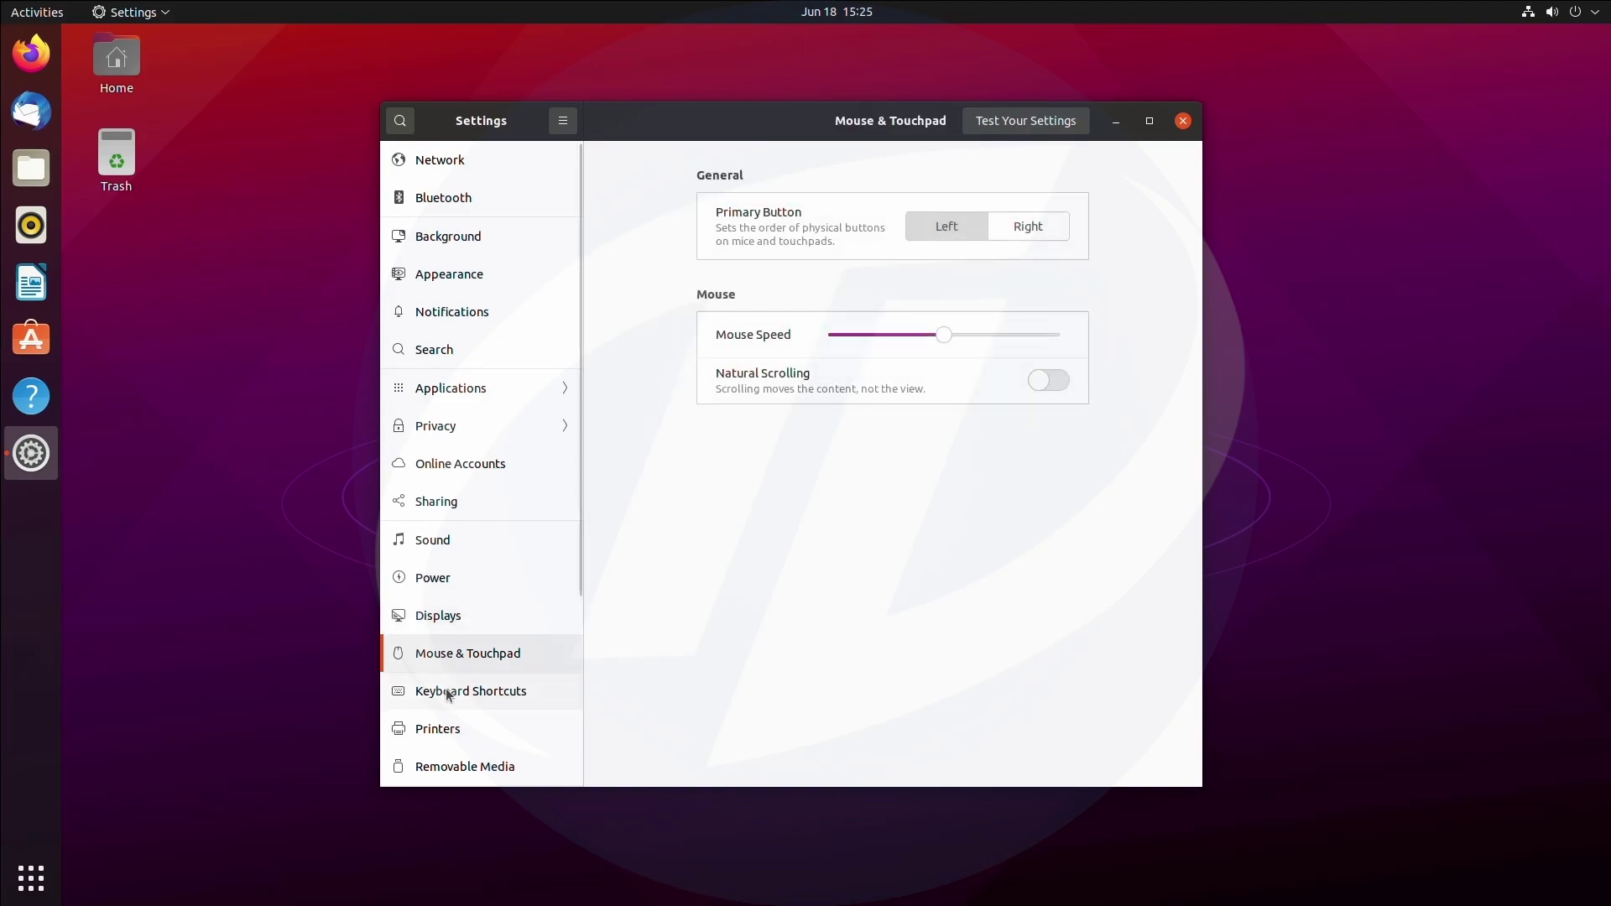
{"action": "left_click", "coordinate": [449, 695]}
{"action": "left_click", "coordinate": [437, 728]}
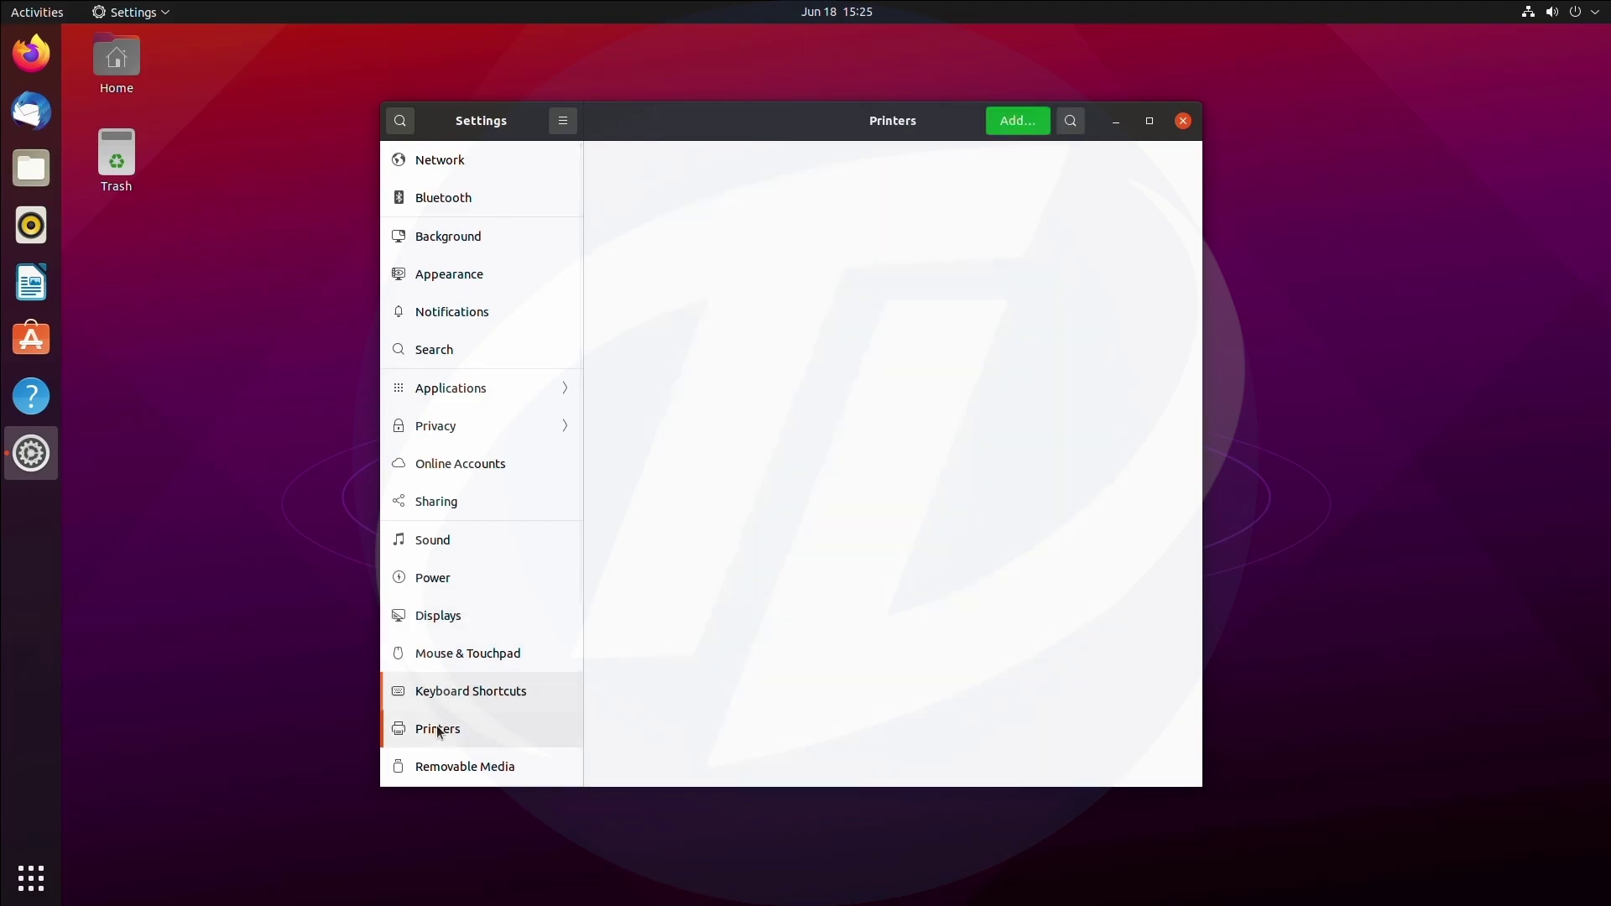
{"action": "left_click", "coordinate": [446, 762]}
{"action": "scroll", "coordinate": [461, 737], "scroll_direction": "down", "scroll_amount": 5}
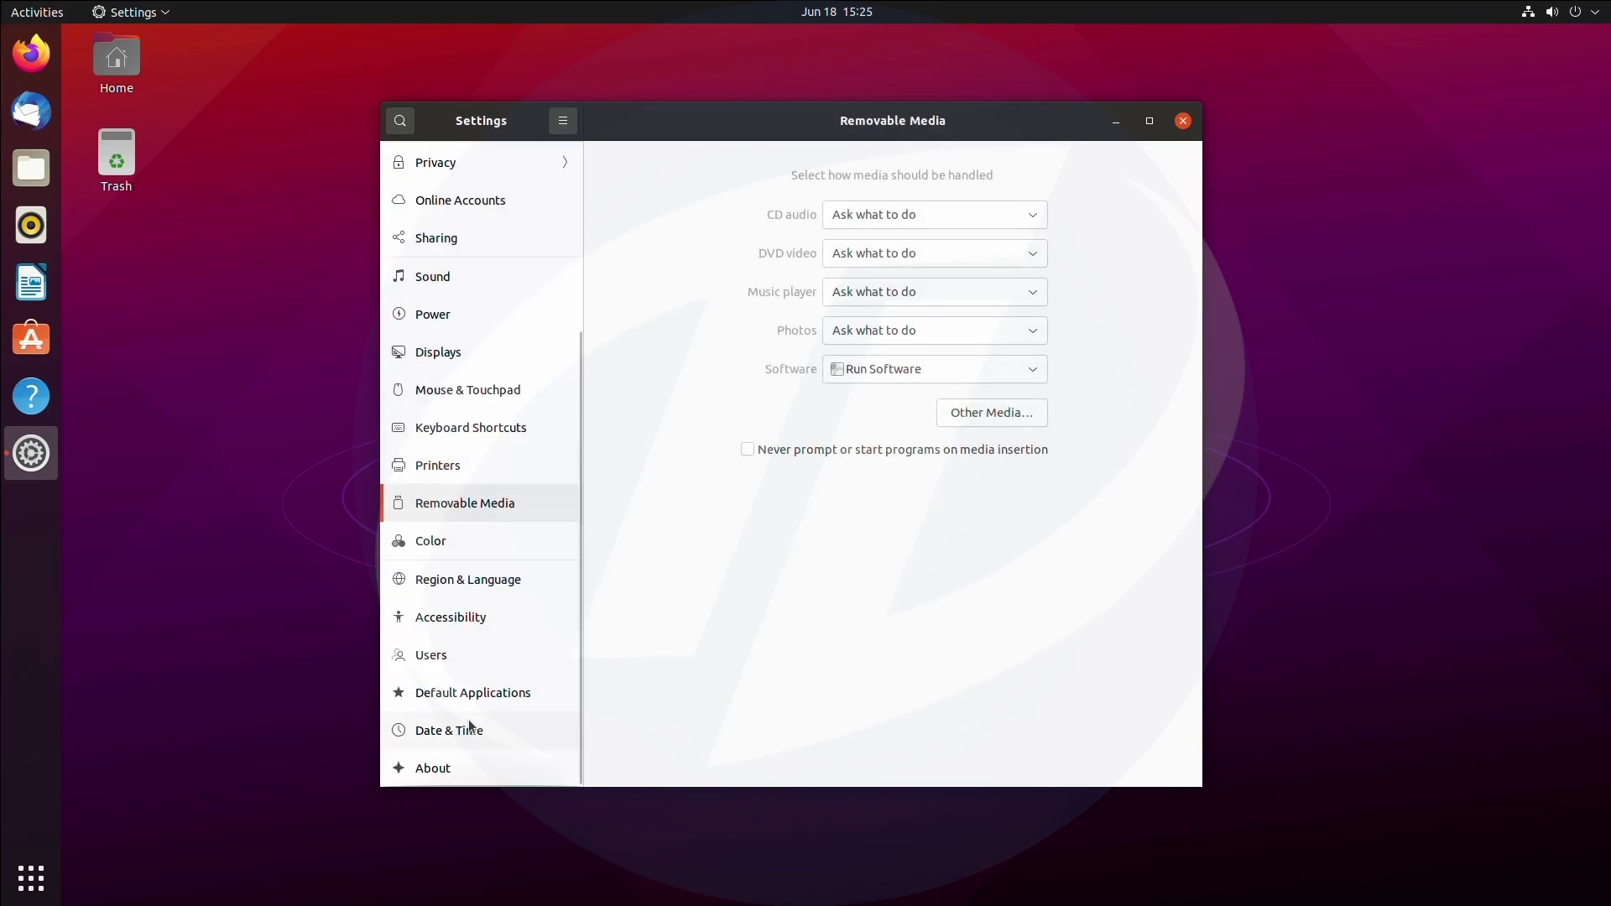
Review Color through Date & Time, ending on the About page showing Ubuntu 21.04.
{"action": "left_click", "coordinate": [552, 552]}
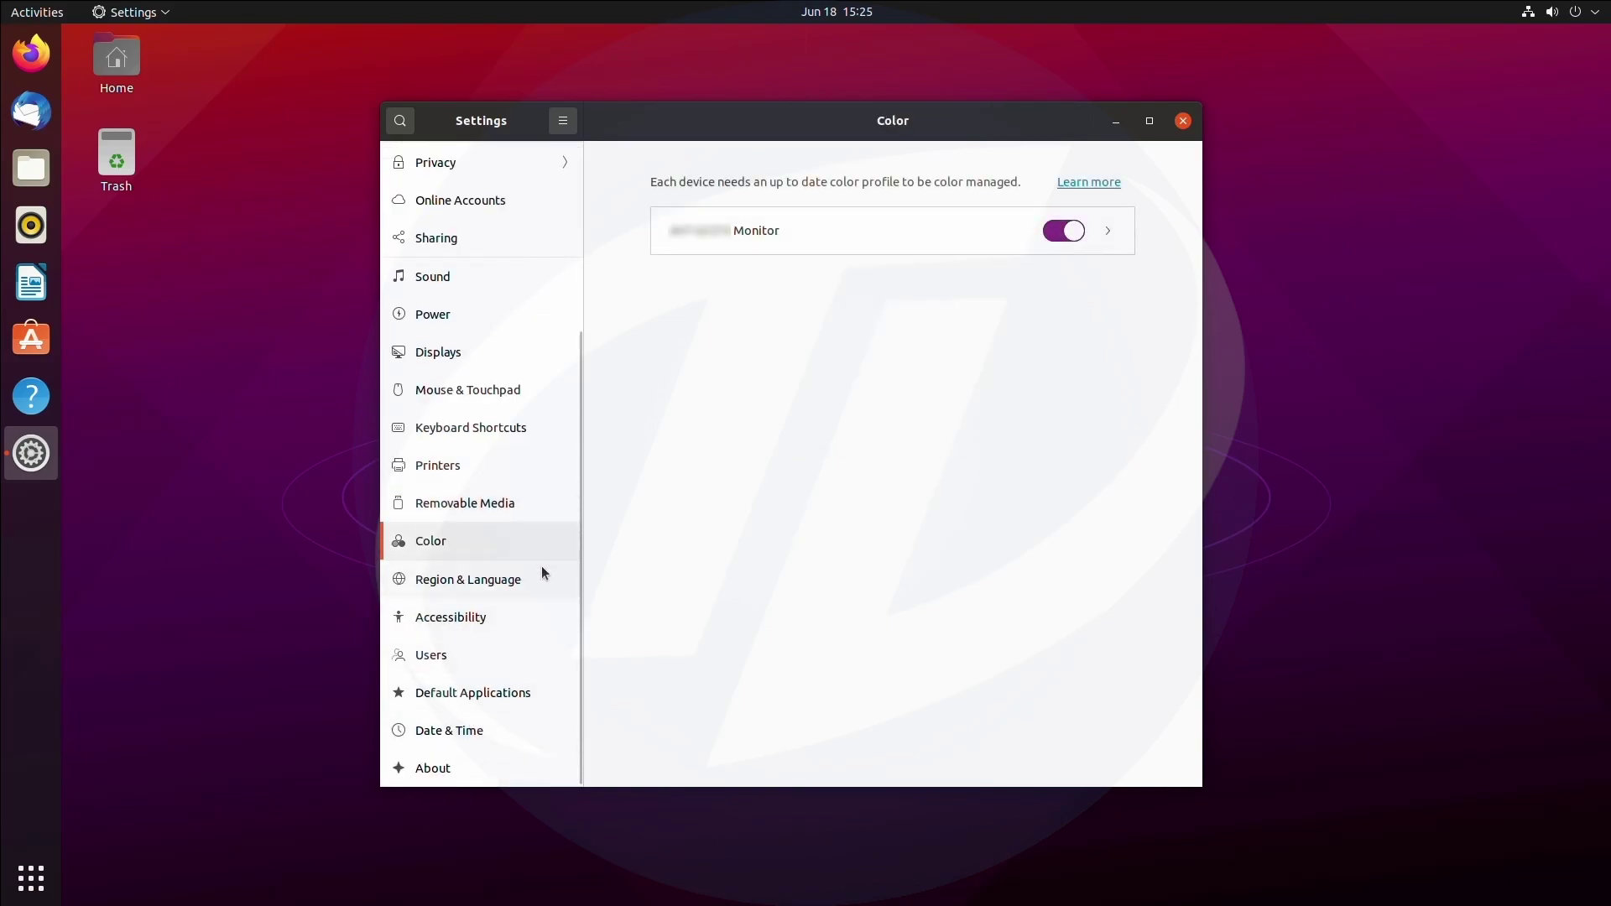
{"action": "left_click", "coordinate": [540, 577]}
{"action": "left_click", "coordinate": [527, 617]}
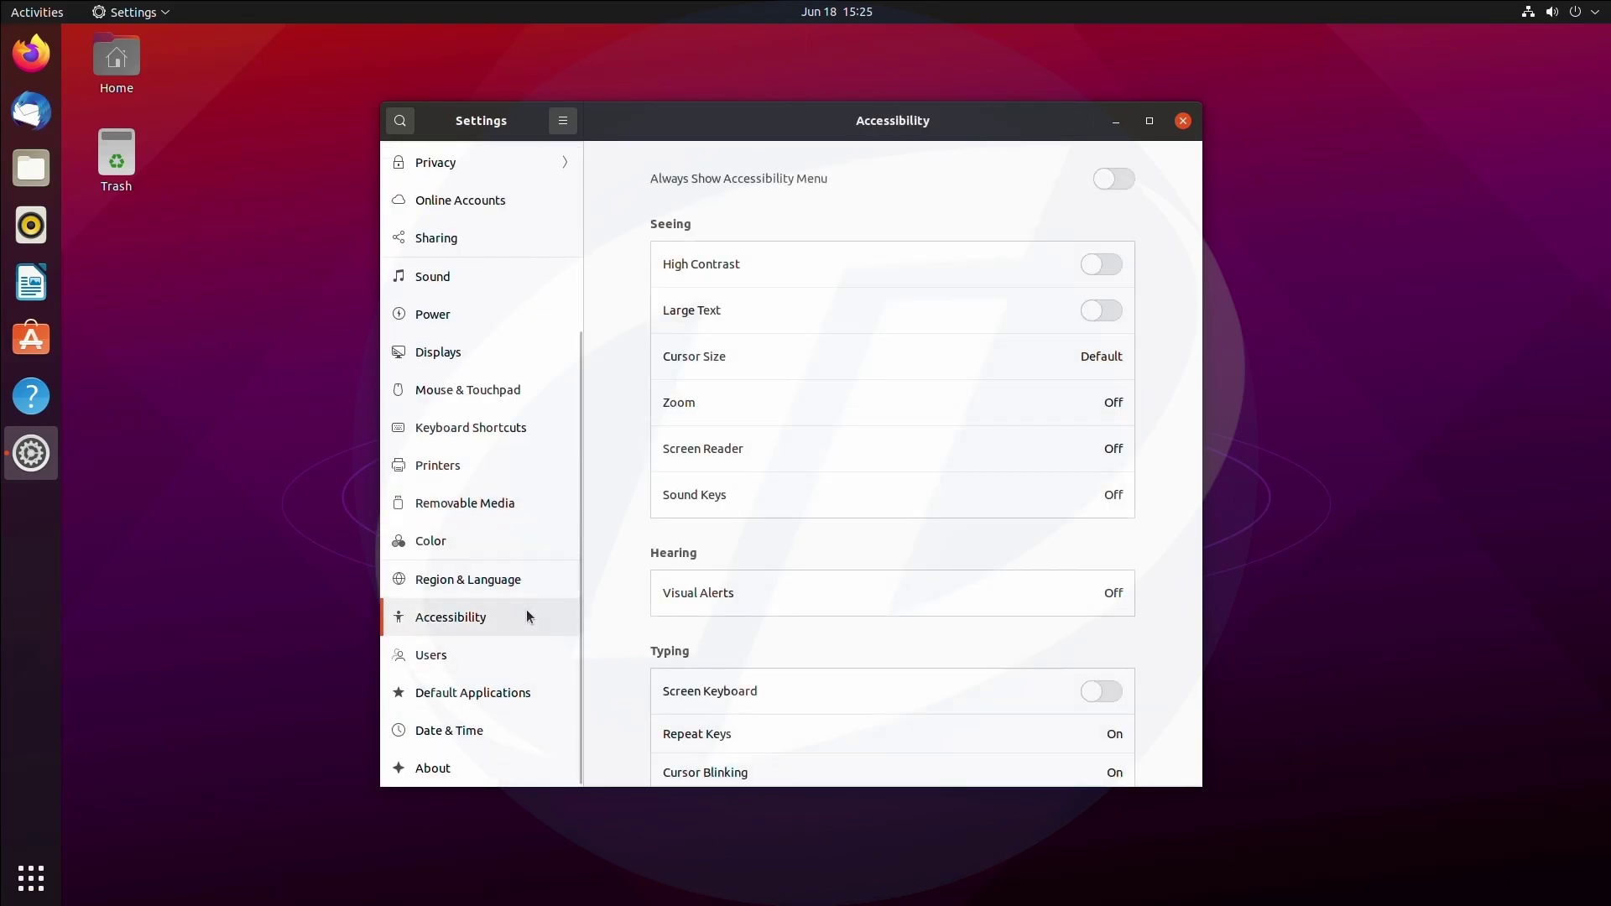
{"action": "left_click", "coordinate": [509, 663]}
{"action": "left_click", "coordinate": [507, 694]}
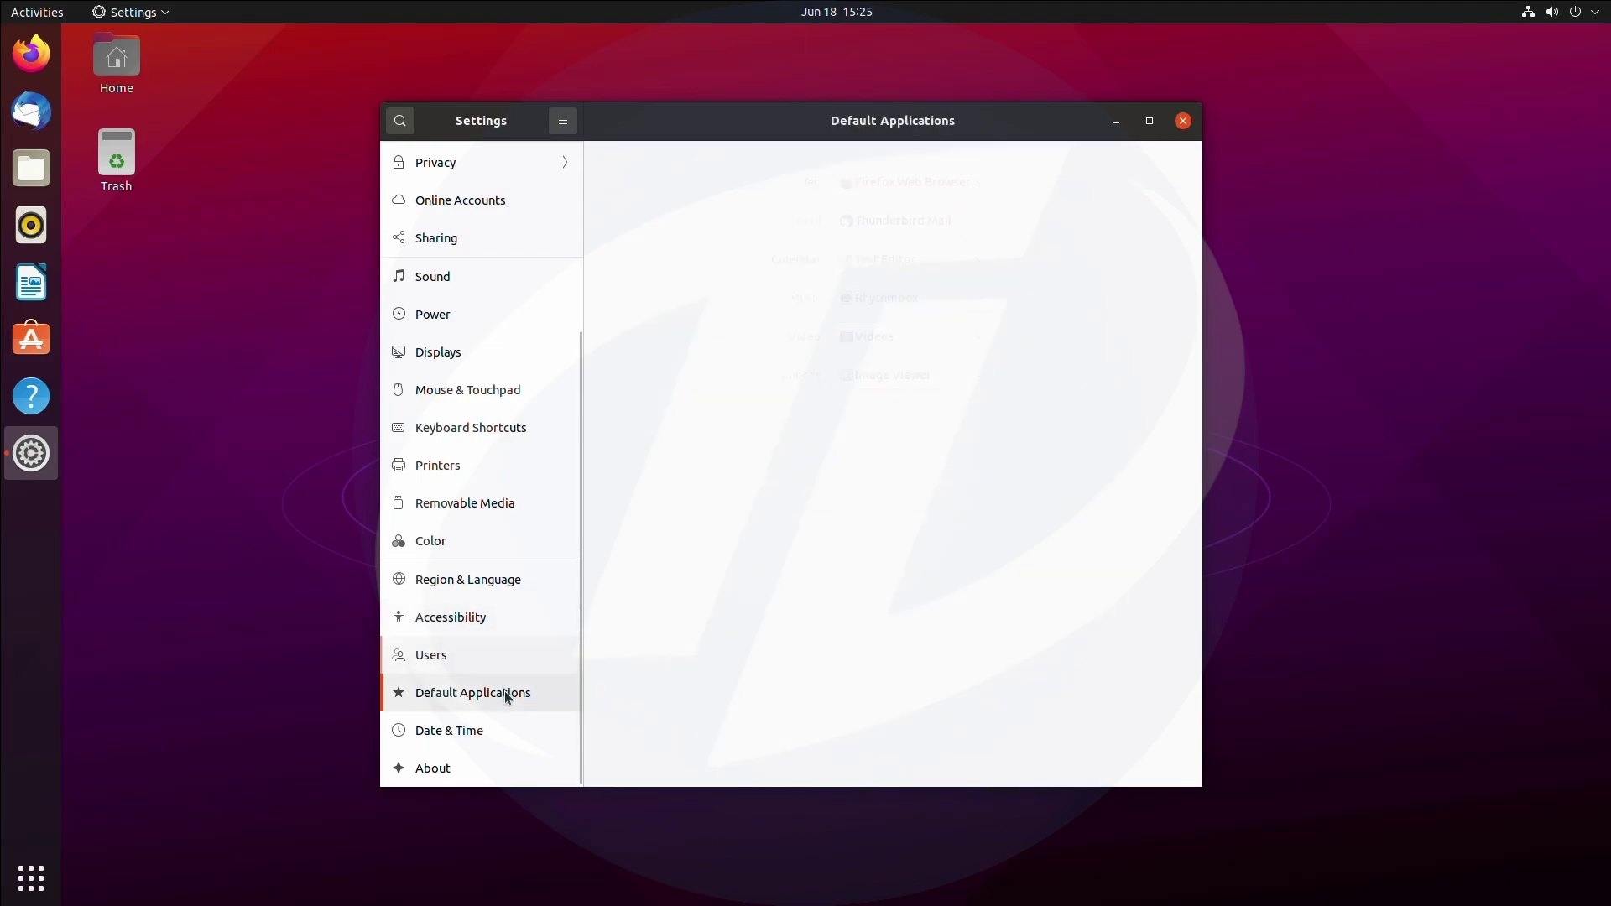
{"action": "left_click", "coordinate": [496, 731]}
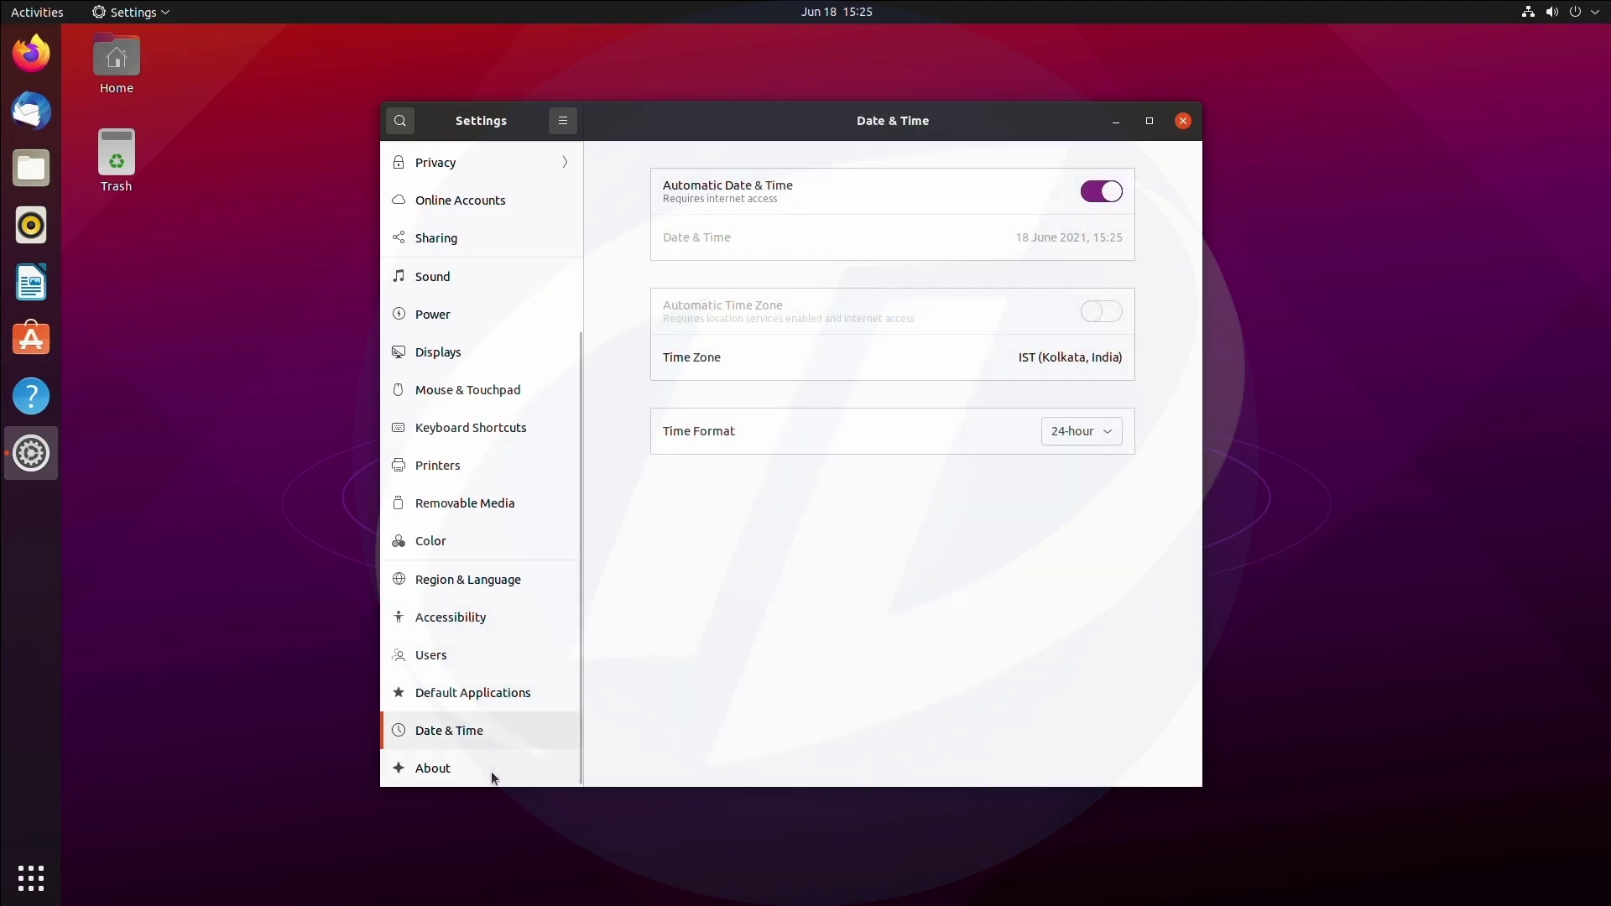
{"action": "left_click", "coordinate": [491, 772]}
{"action": "left_click", "coordinate": [506, 747]}
{"action": "left_click", "coordinate": [499, 775]}
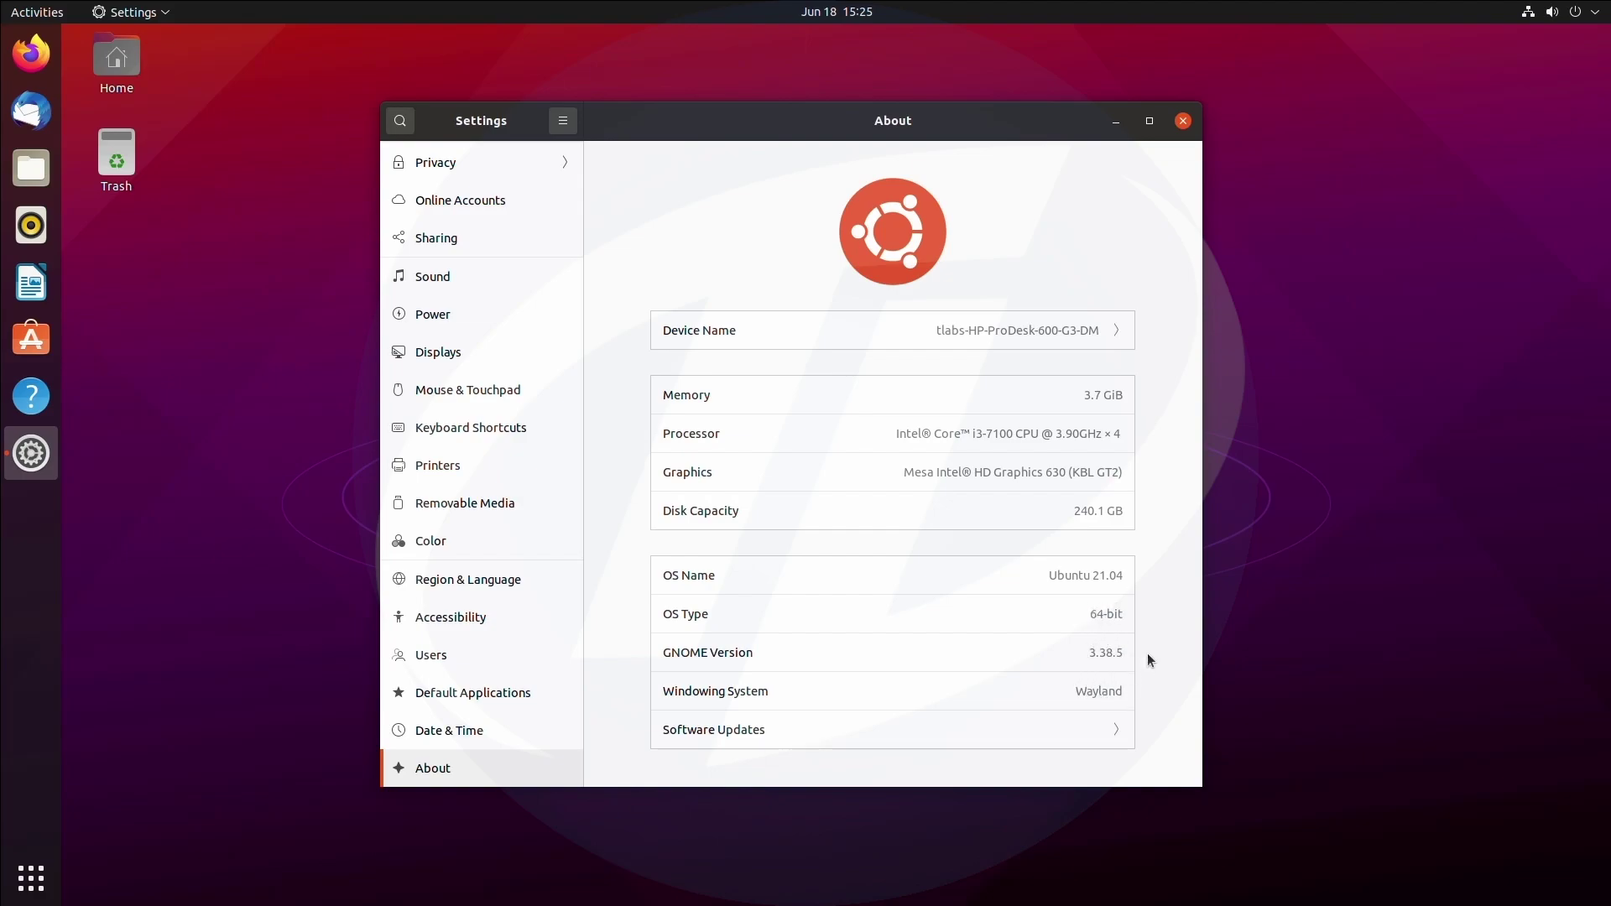
Close Settings and restart Ubuntu through the system menu's Power Off / Log Out options.
{"action": "left_click", "coordinate": [1182, 121]}
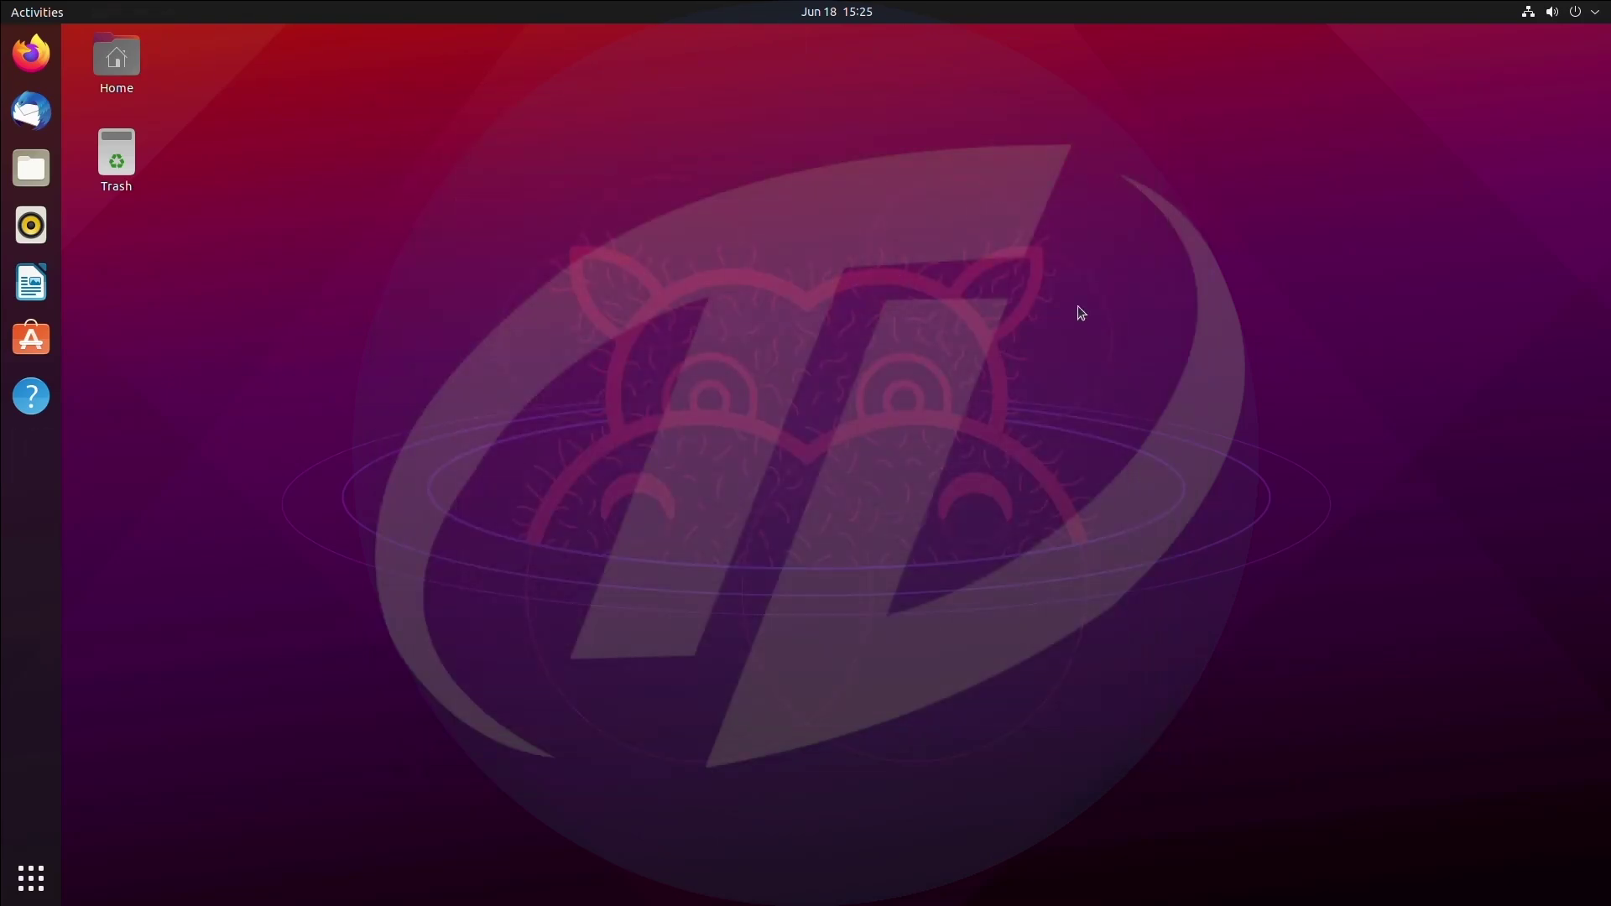
{"action": "left_click", "coordinate": [1561, 11]}
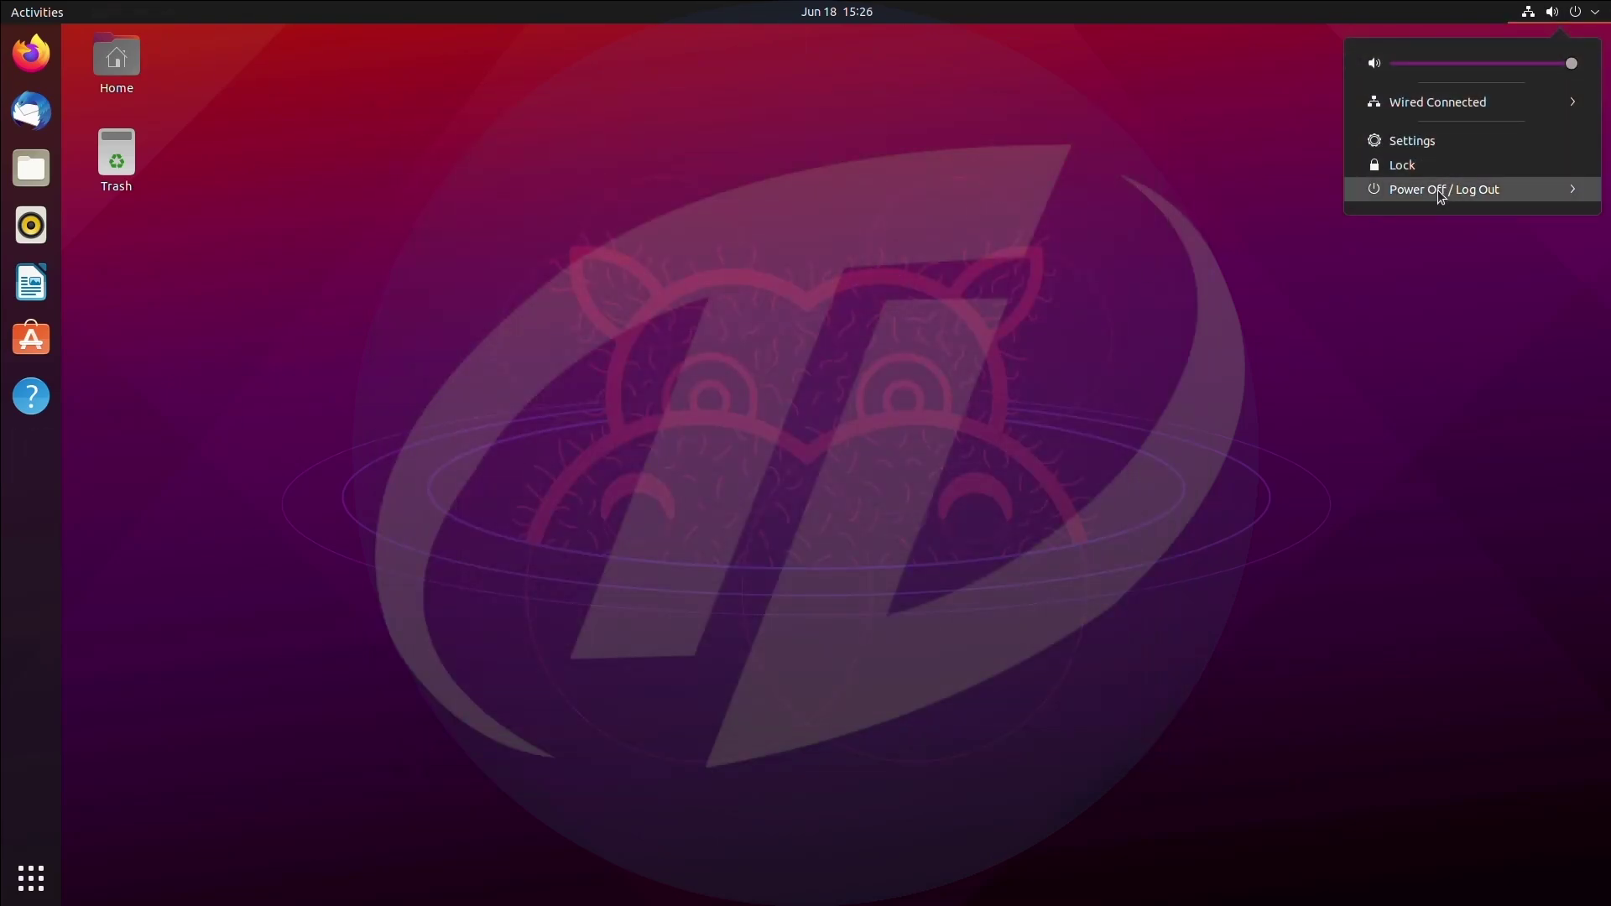
{"action": "left_click", "coordinate": [1441, 191]}
{"action": "left_click", "coordinate": [1435, 241]}
{"action": "left_click", "coordinate": [892, 517]}
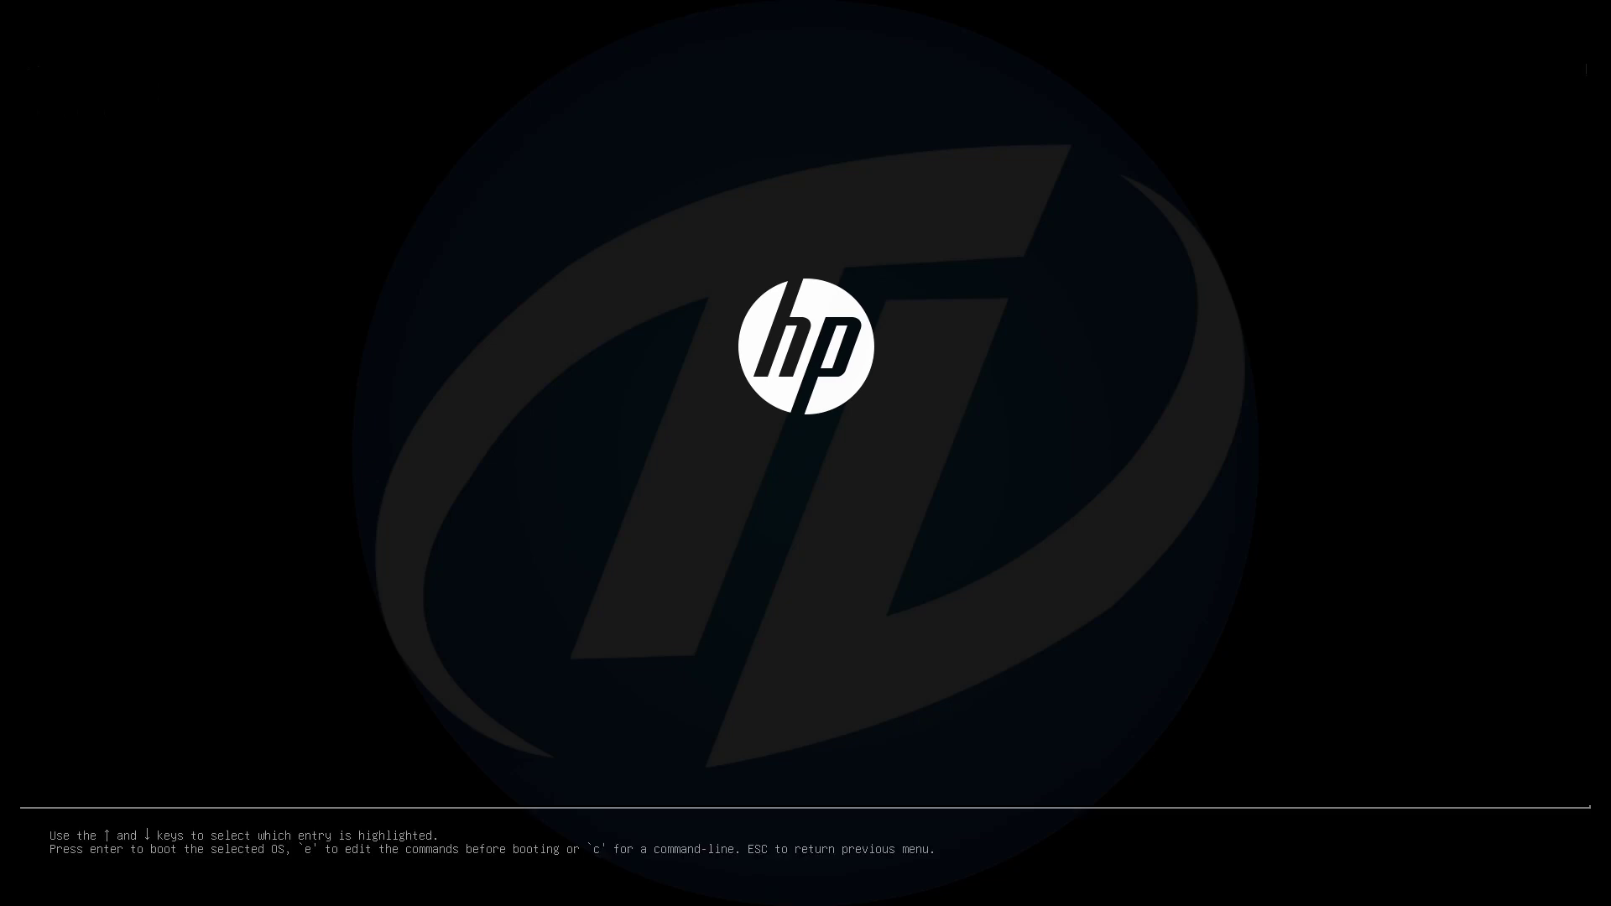
Boot Windows Boot Manager (on /dev/sda1) from the GRUB menu.
{"action": "key", "text": "Down"}
{"action": "key", "text": "Down"}
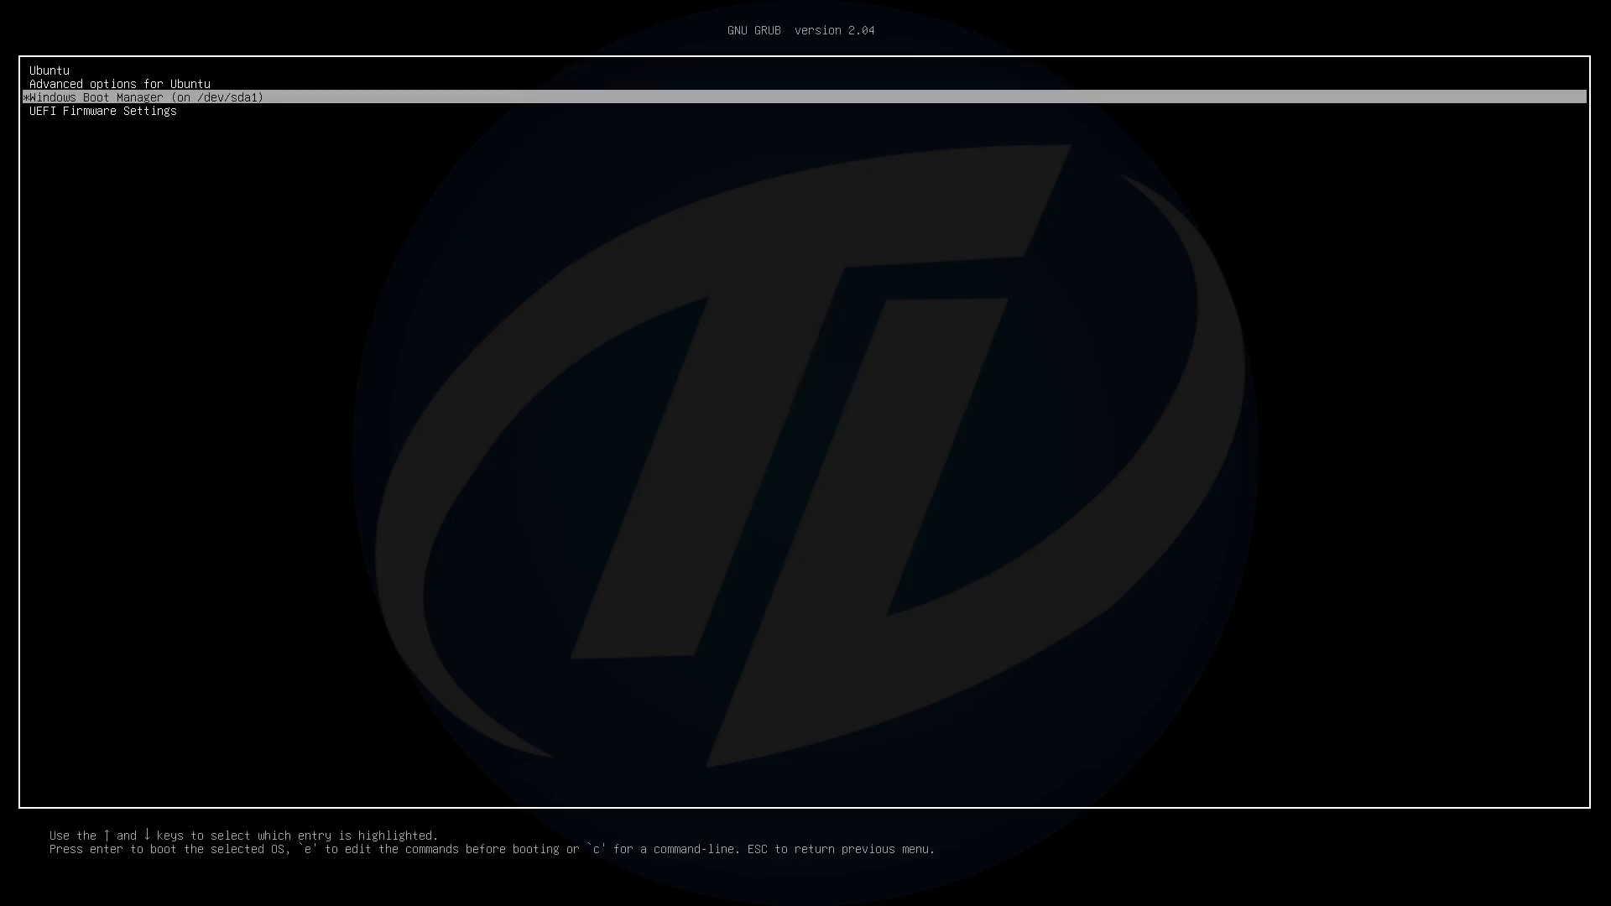
{"action": "key", "text": "Return"}
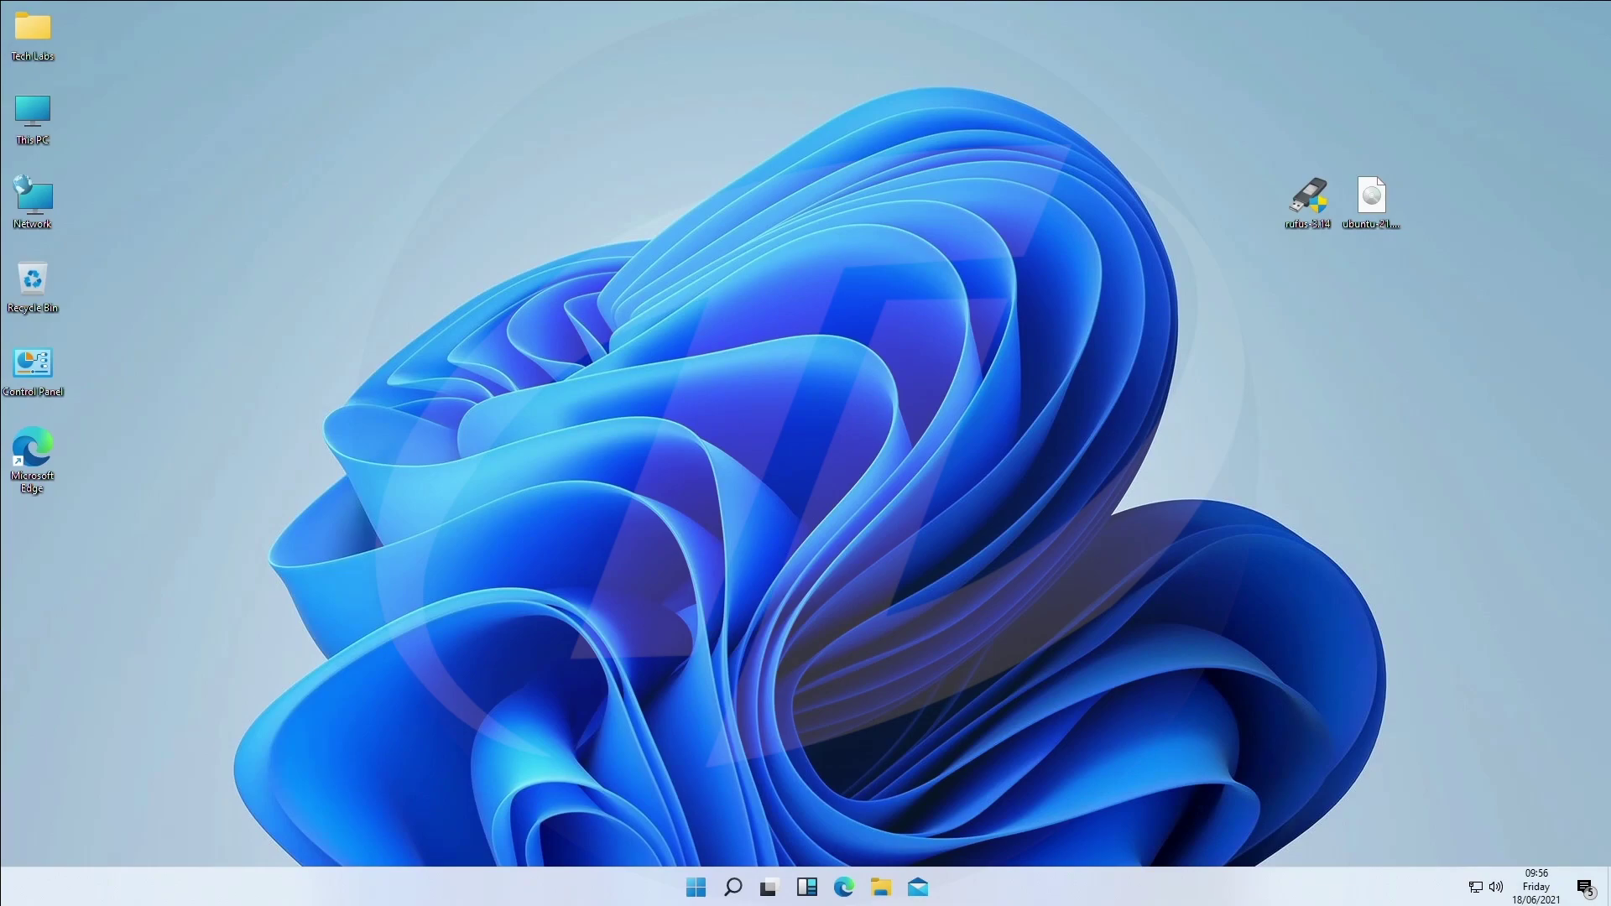
{"action": "right_click", "coordinate": [729, 253]}
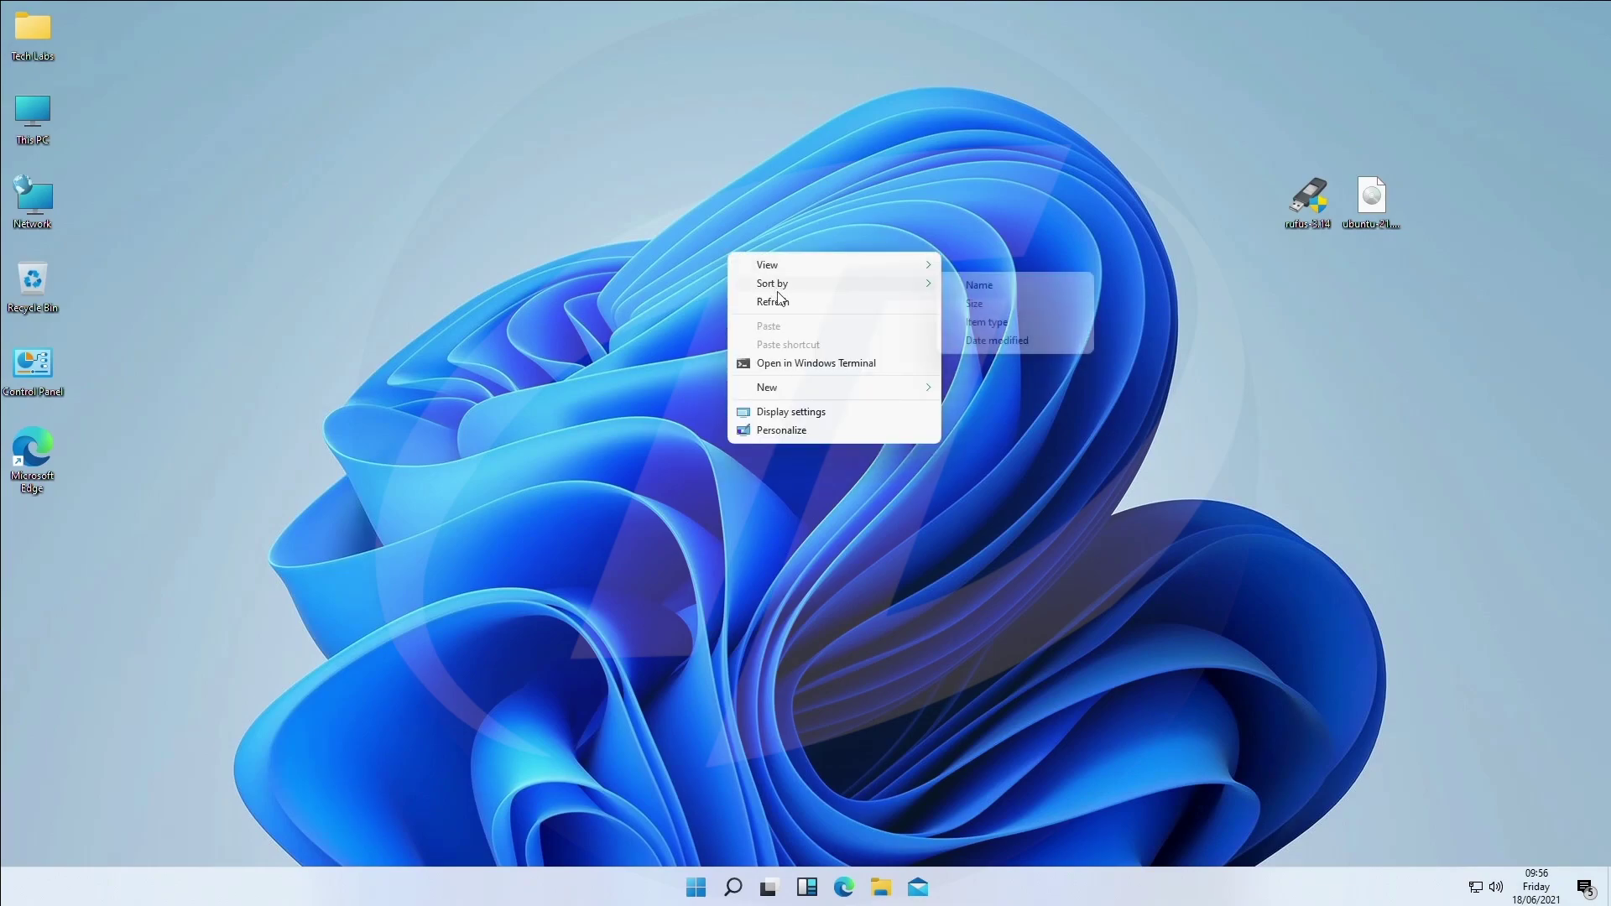
{"action": "left_click", "coordinate": [781, 301]}
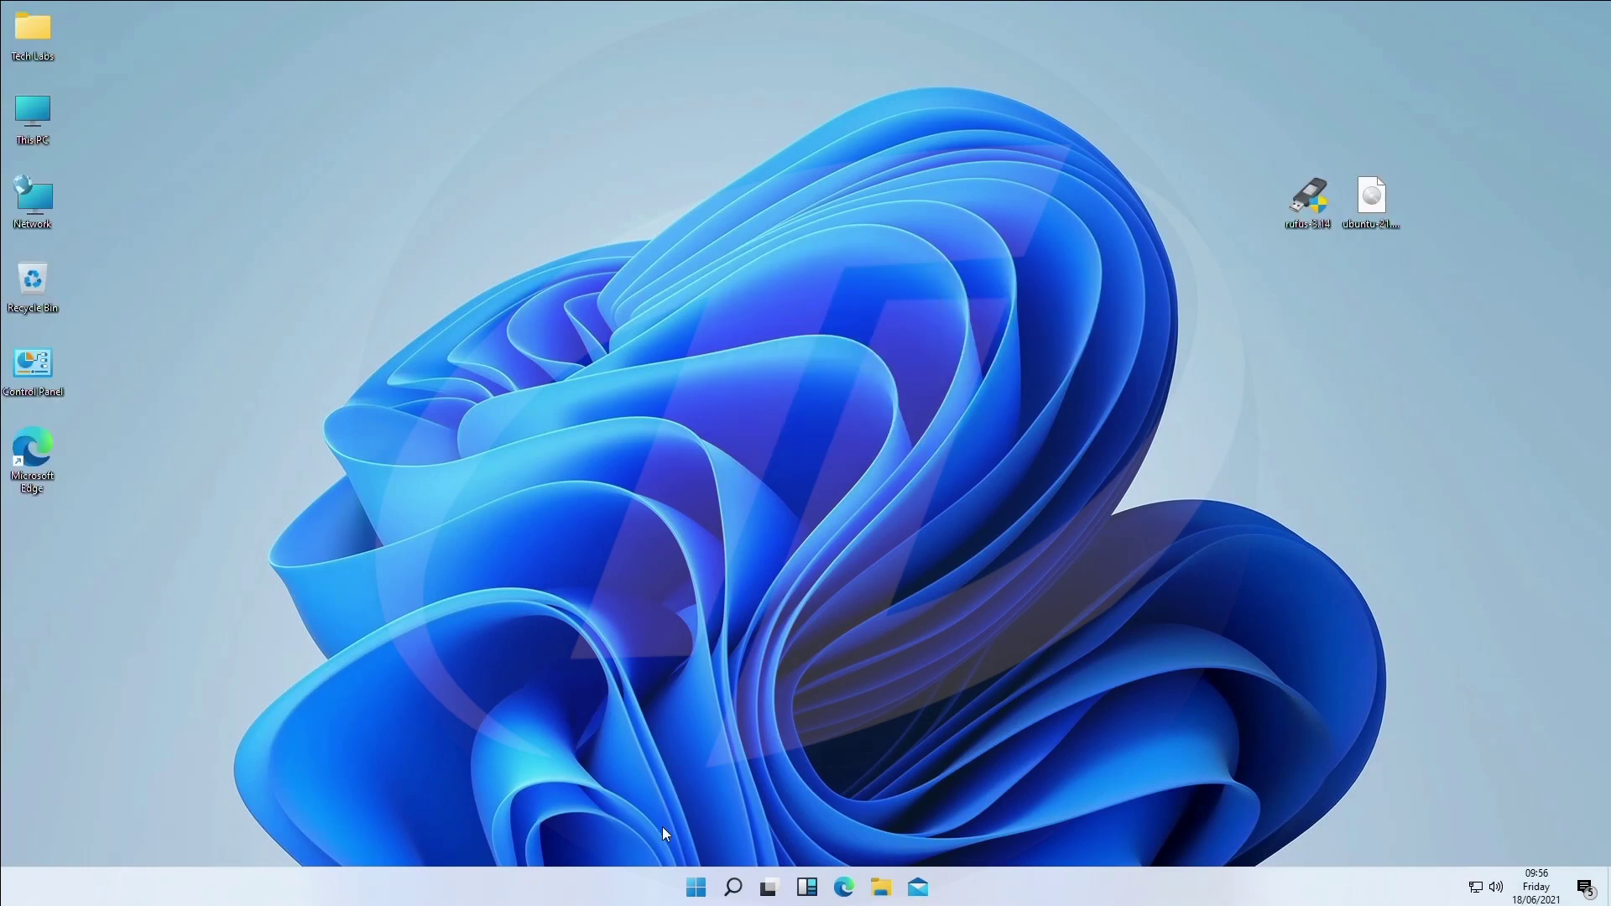
{"action": "left_click", "coordinate": [686, 901]}
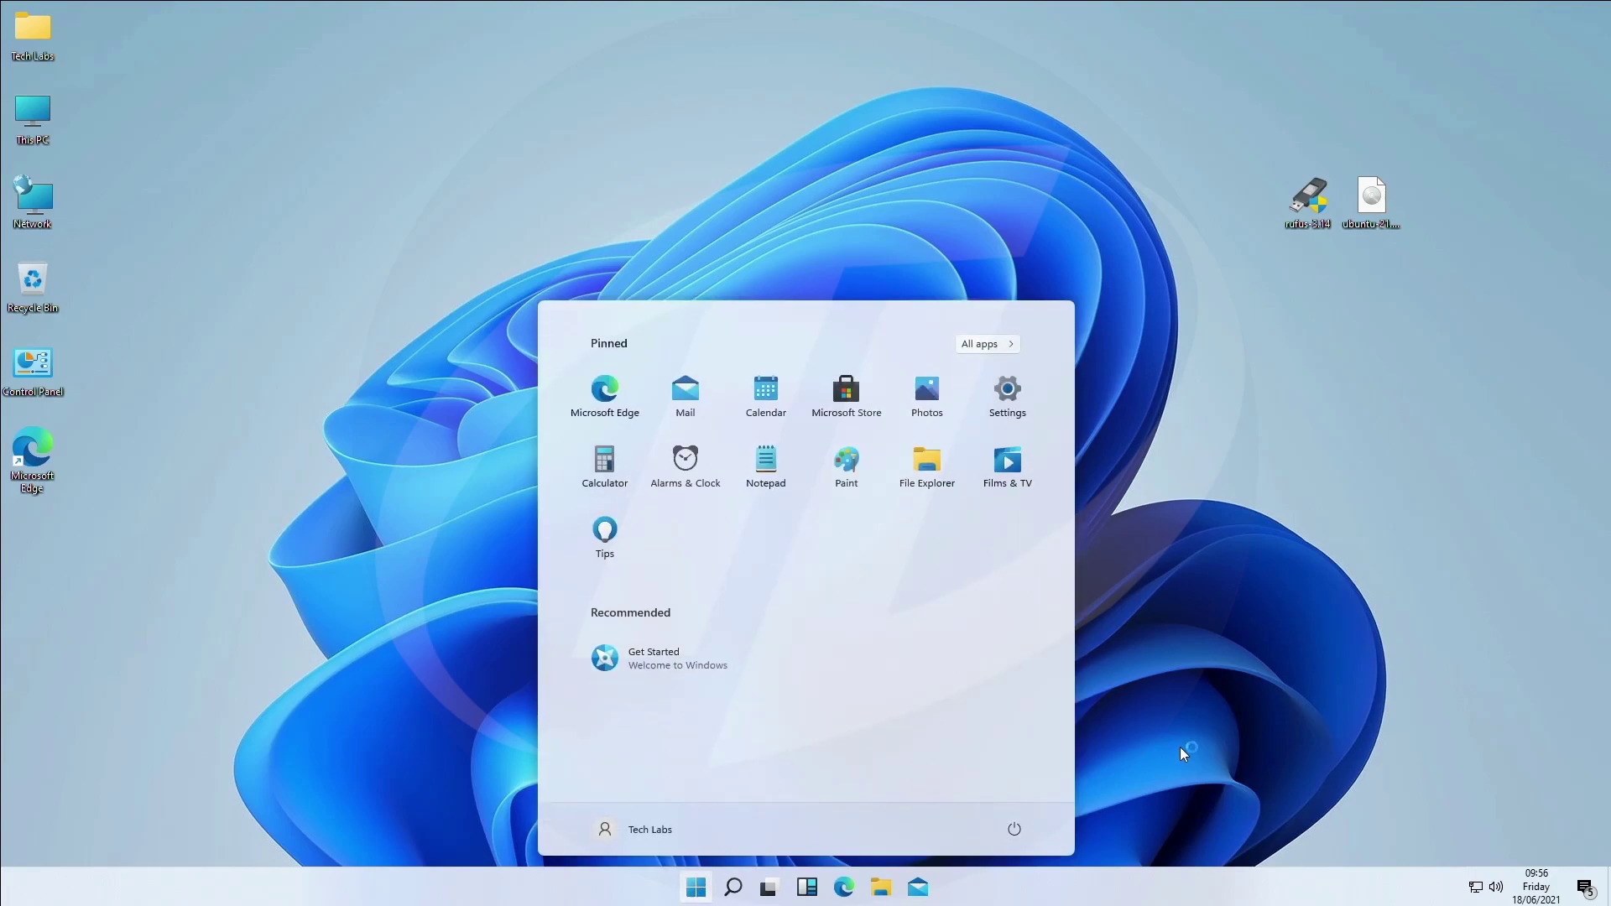
{"action": "left_click", "coordinate": [1185, 751]}
{"action": "left_click", "coordinate": [733, 887]}
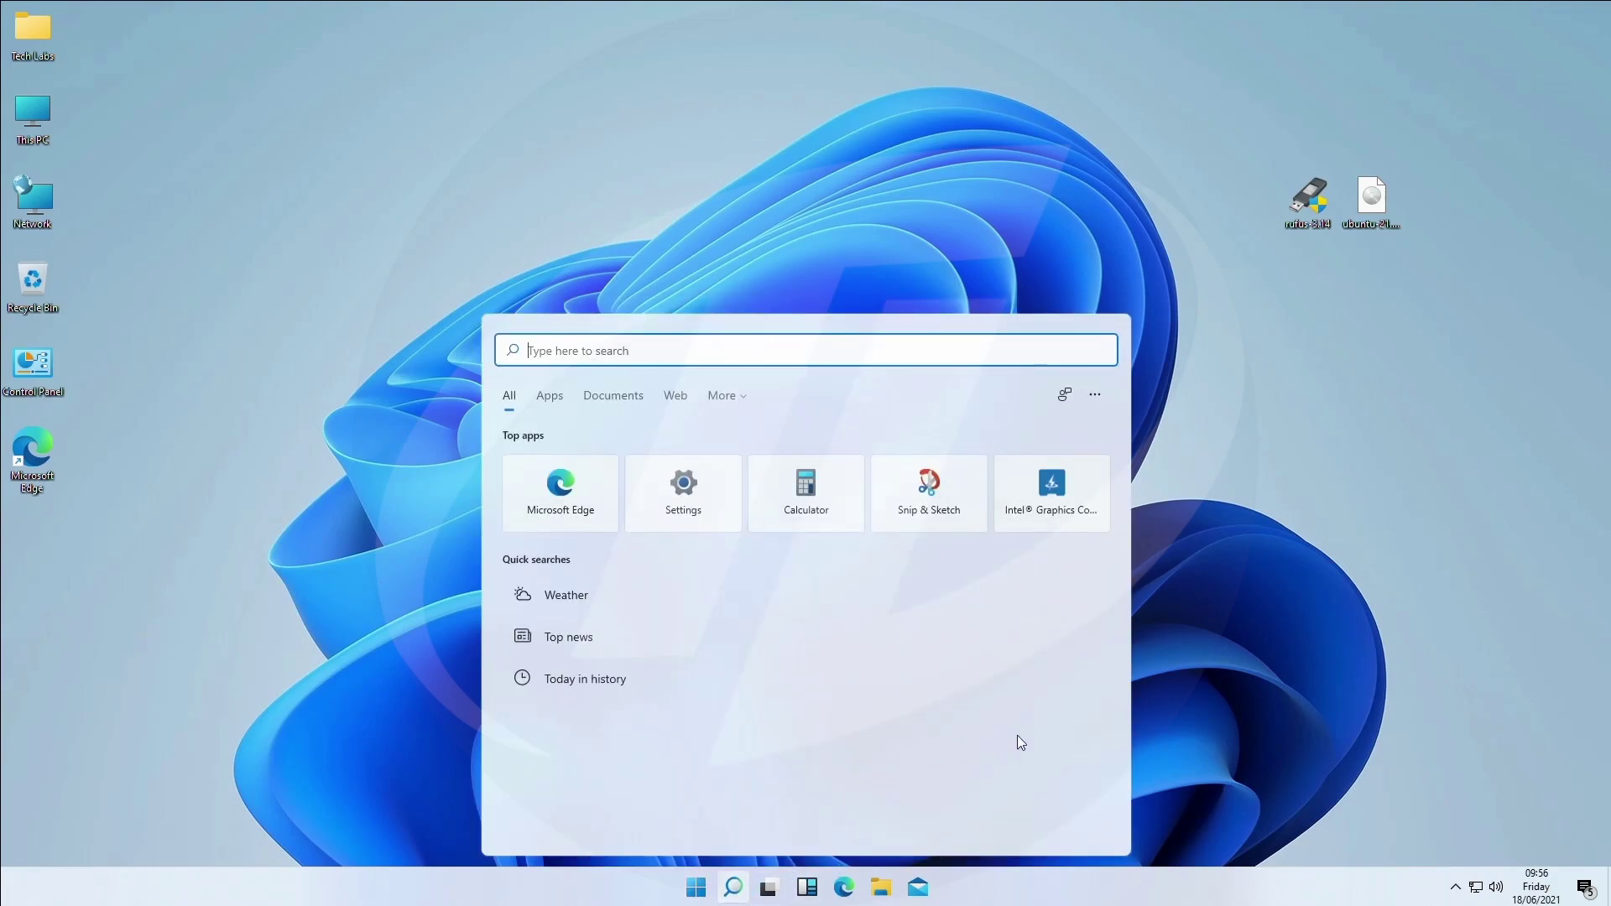
{"action": "left_click", "coordinate": [1199, 709]}
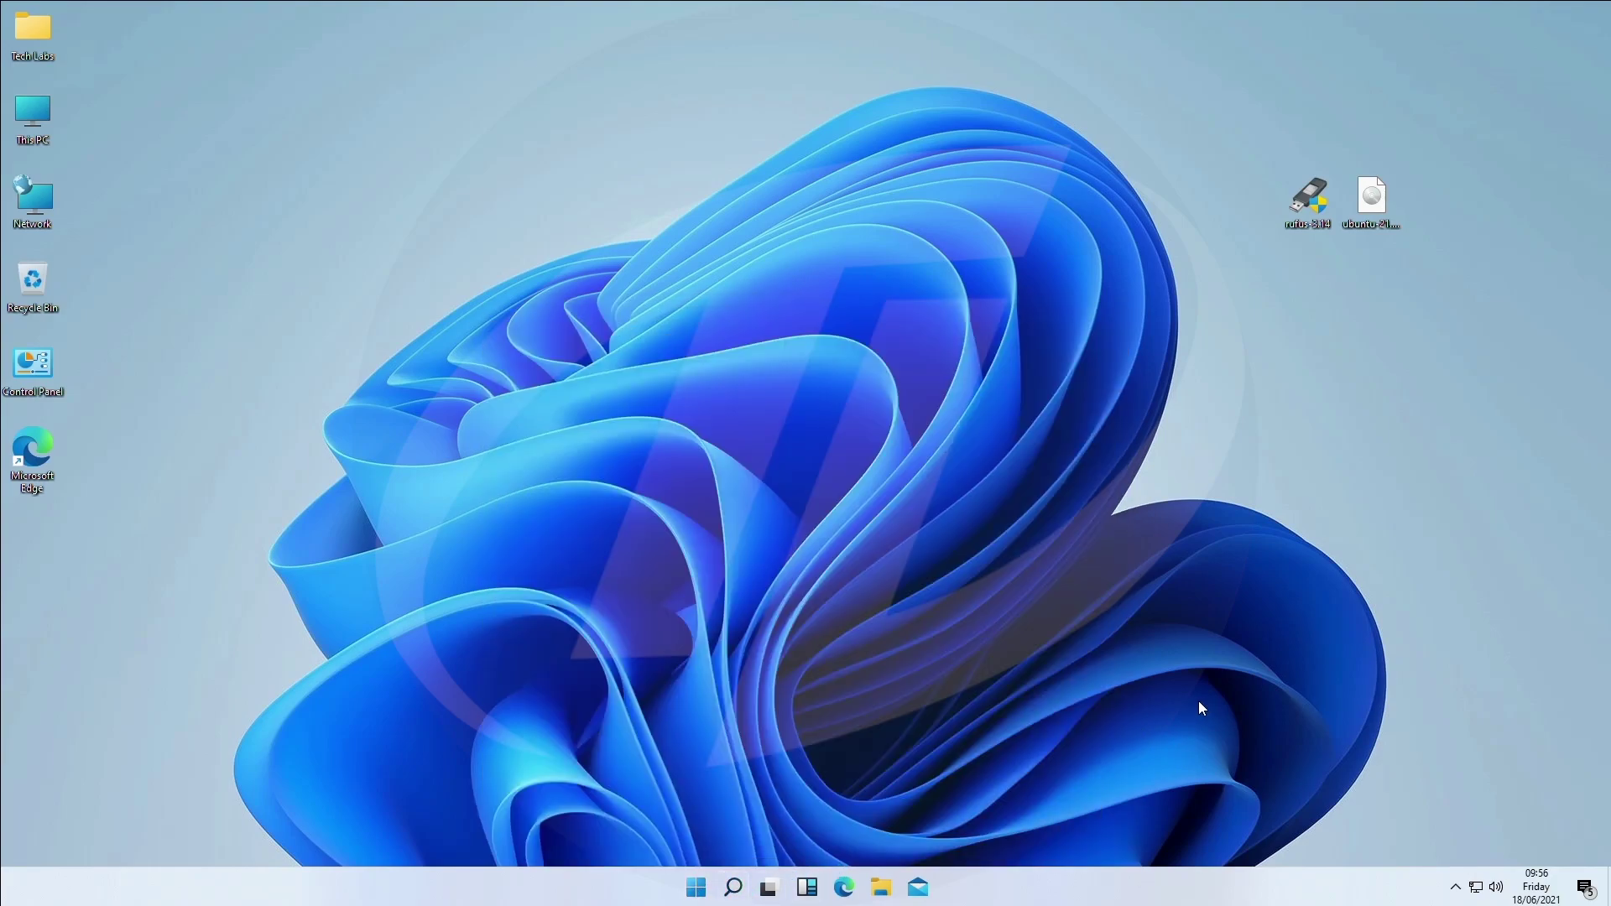
{"action": "left_click", "coordinate": [815, 888]}
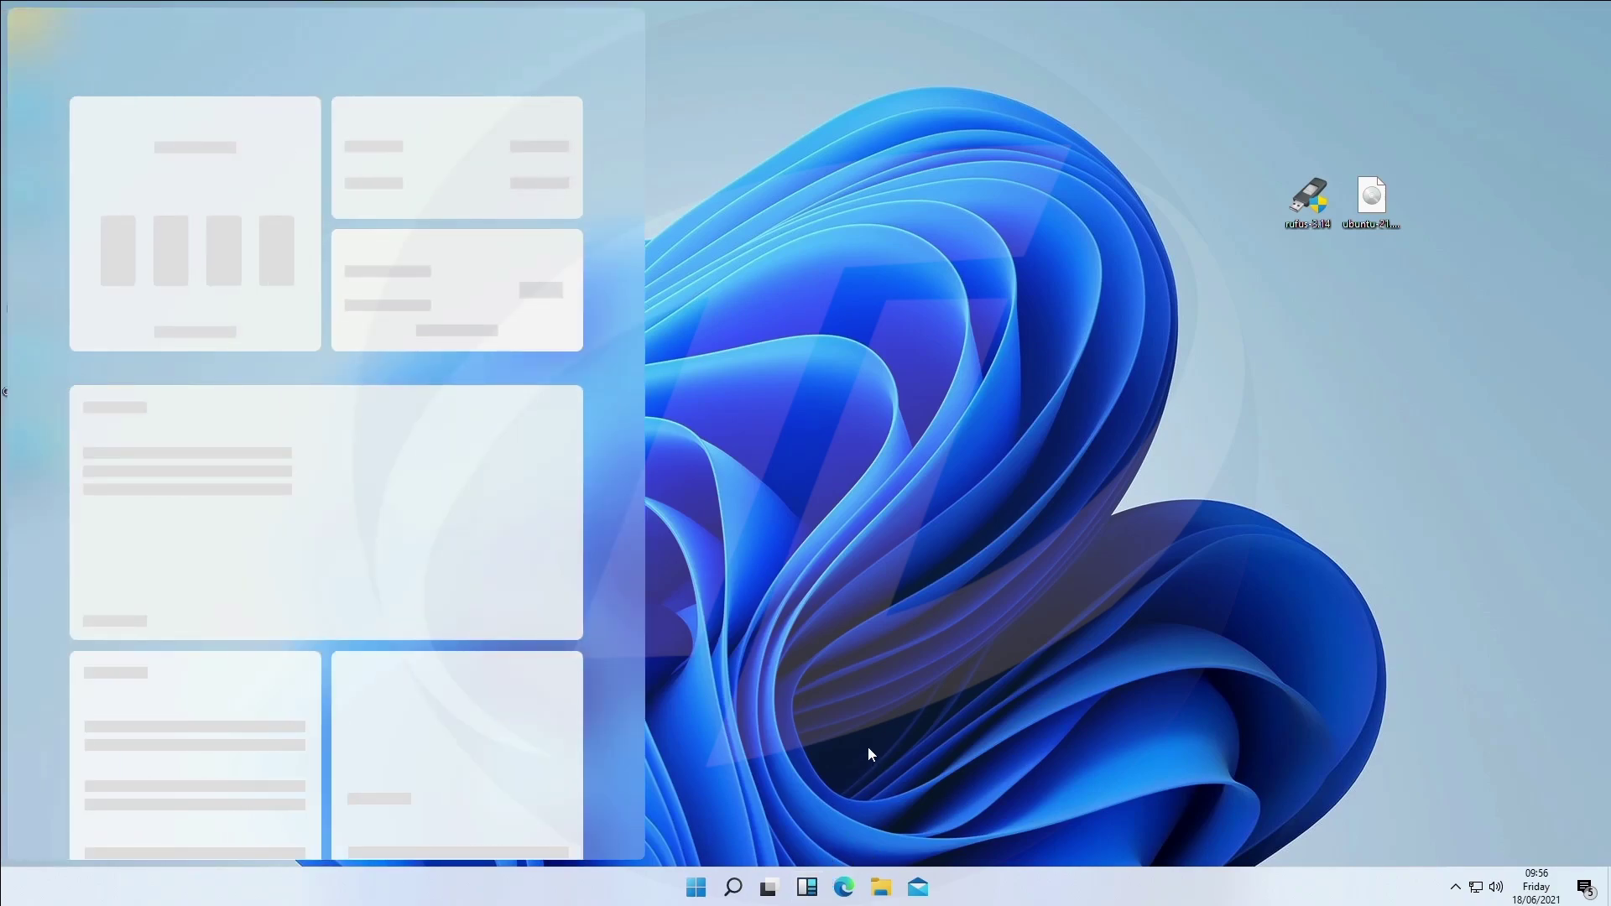
{"action": "left_click", "coordinate": [868, 755]}
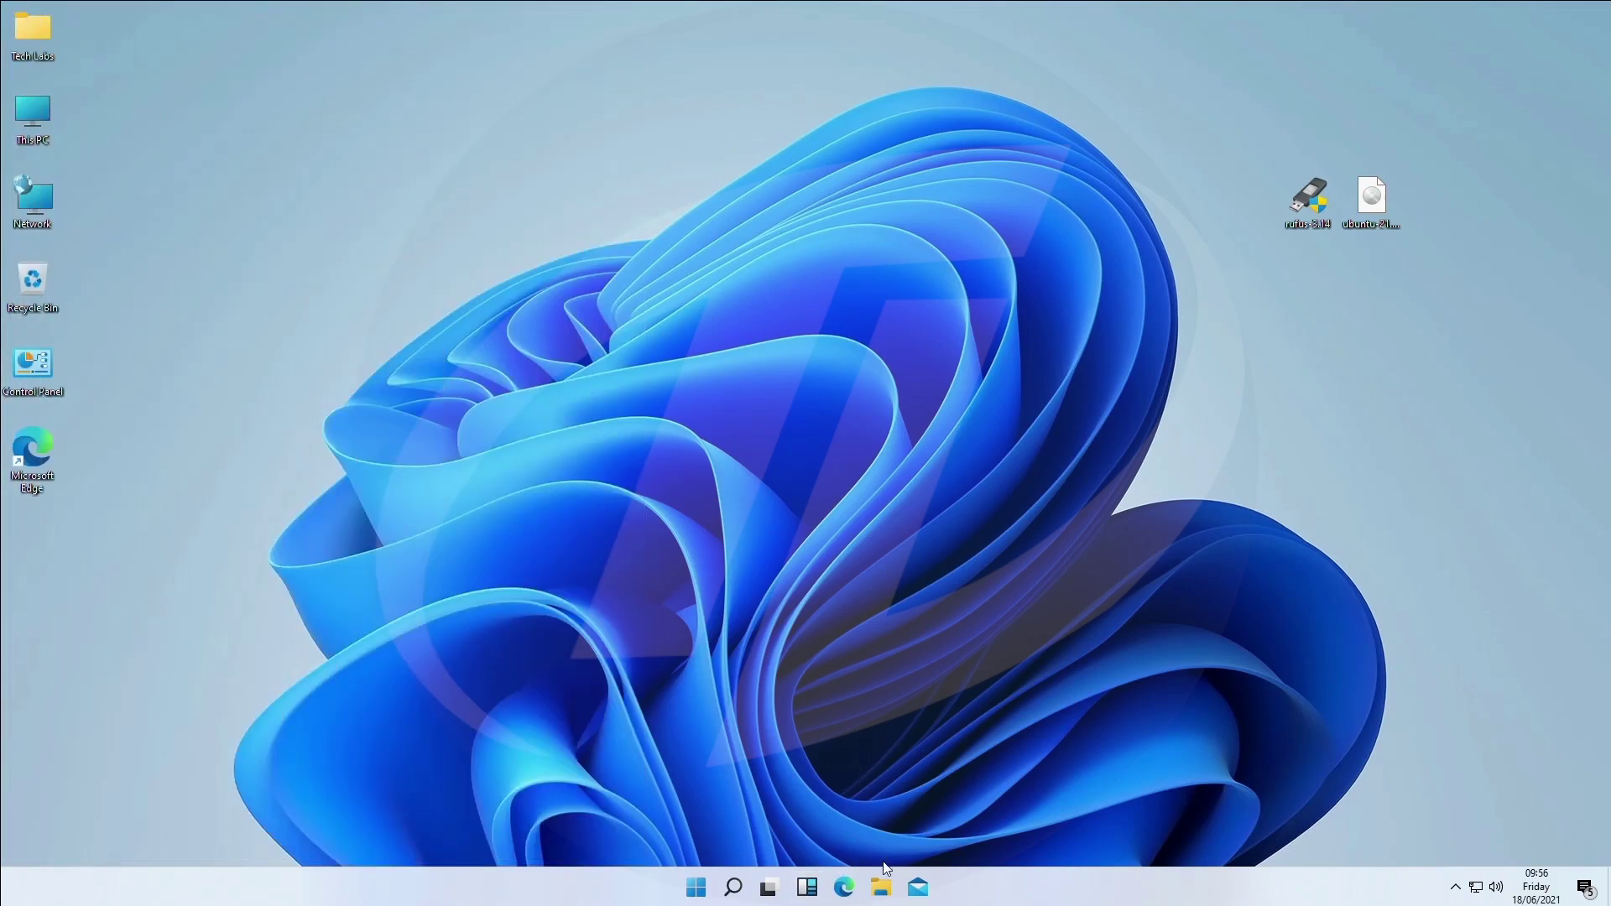
{"action": "left_click", "coordinate": [881, 888]}
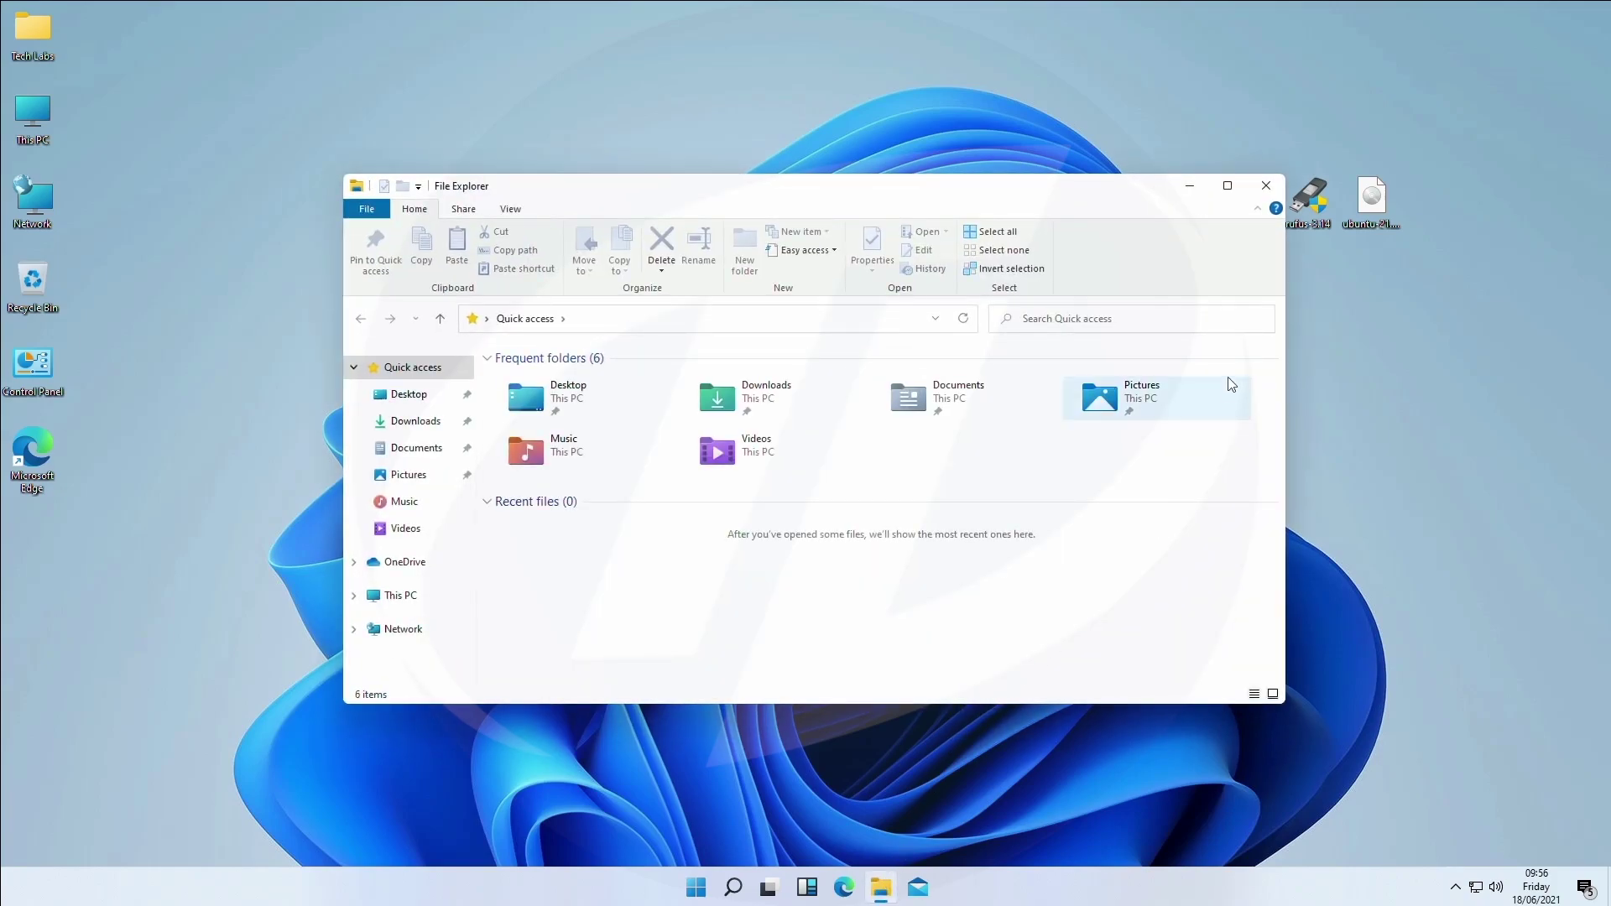
{"action": "left_click", "coordinate": [1266, 185]}
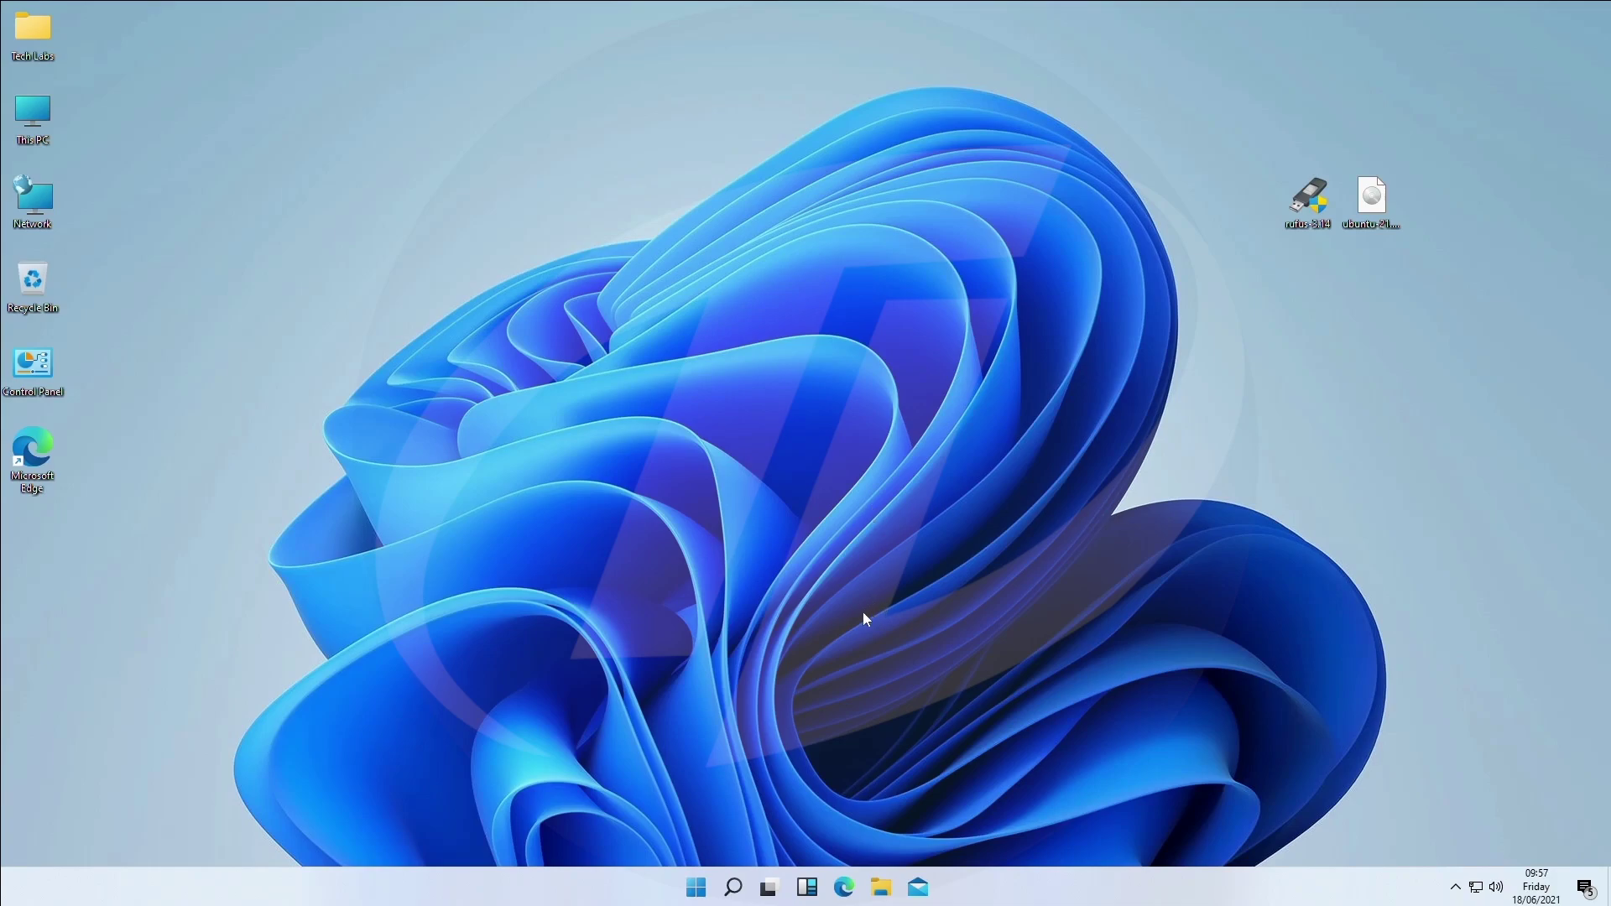
Open the Personalization Themes page and snap the Settings window into the centre third.
{"action": "right_click", "coordinate": [776, 472]}
{"action": "left_click", "coordinate": [818, 647]}
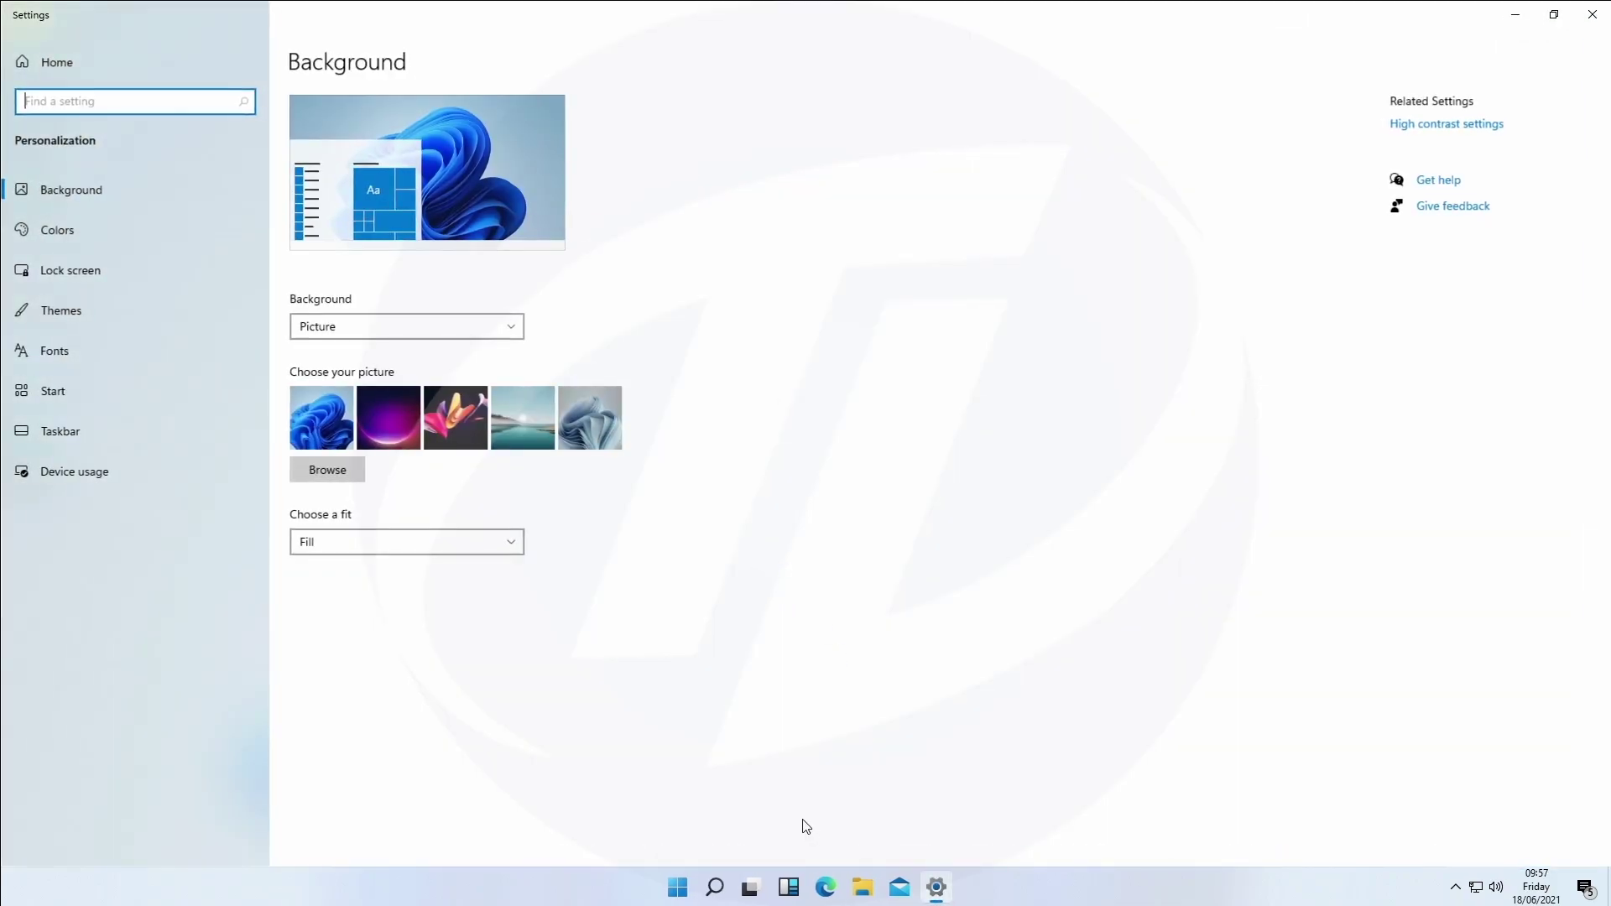
{"action": "left_click", "coordinate": [141, 301]}
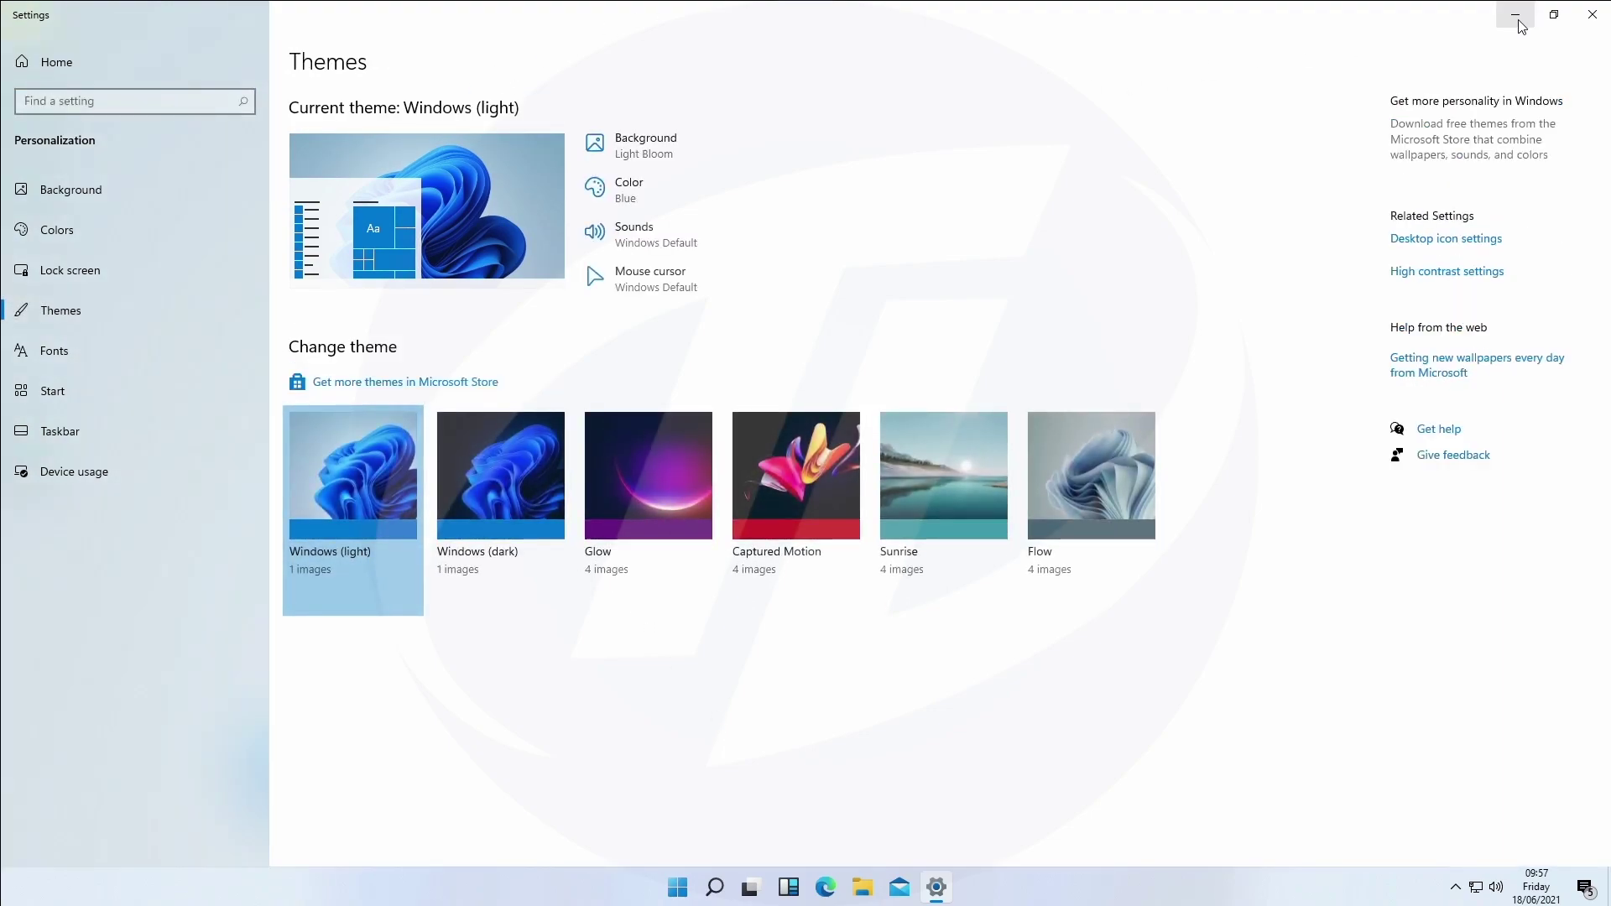
{"action": "mouse_move", "coordinate": [1547, 28]}
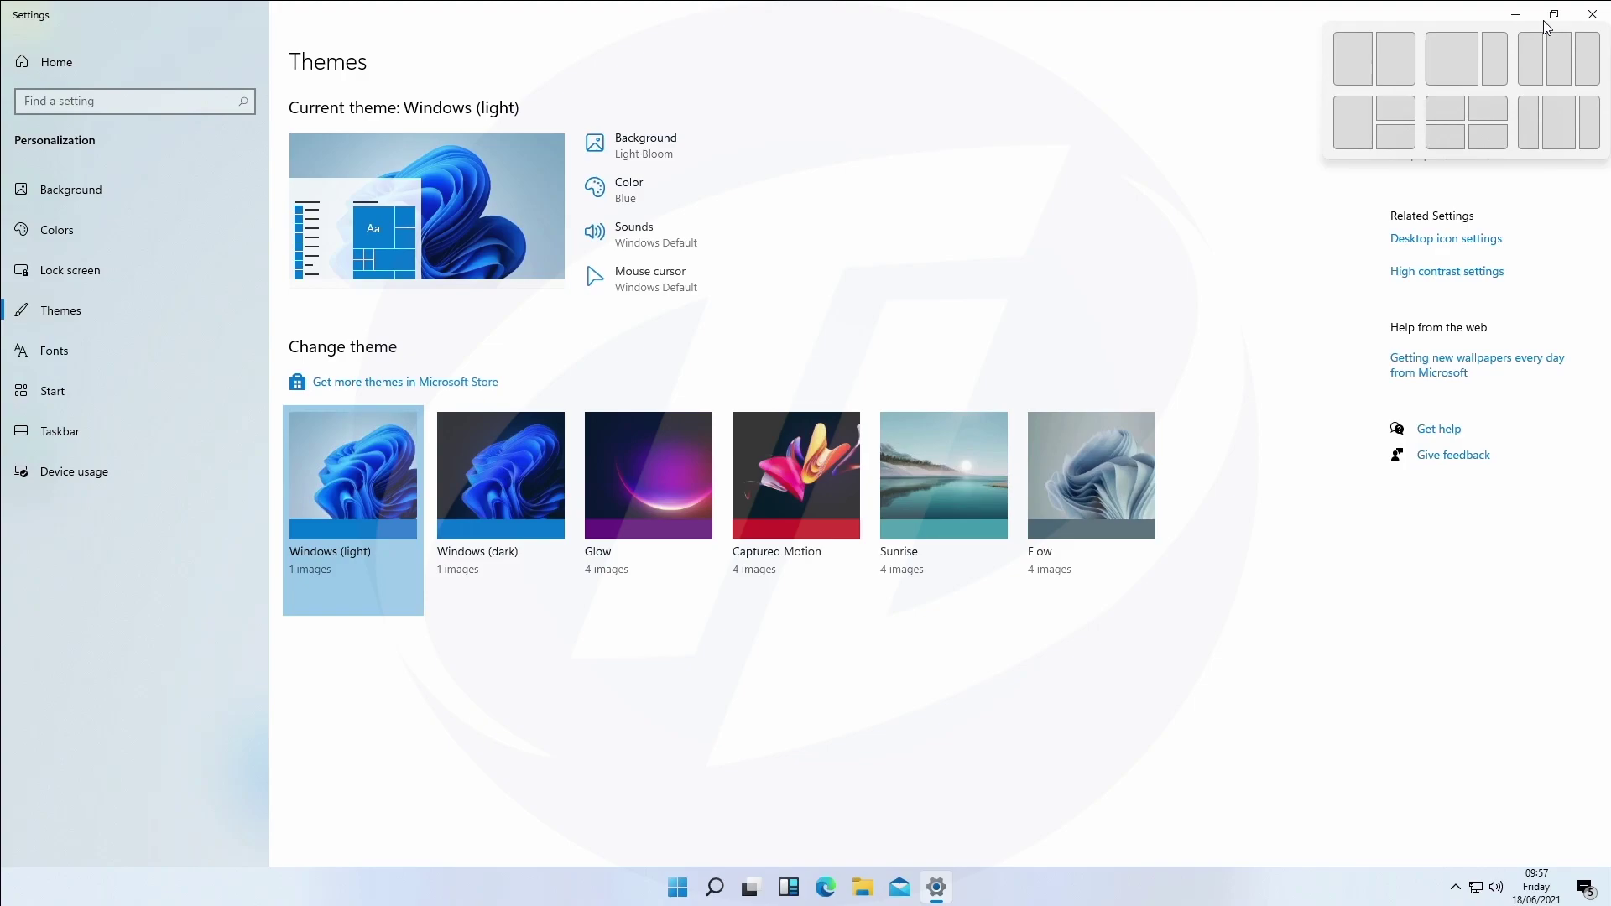
{"action": "left_click", "coordinate": [1552, 55]}
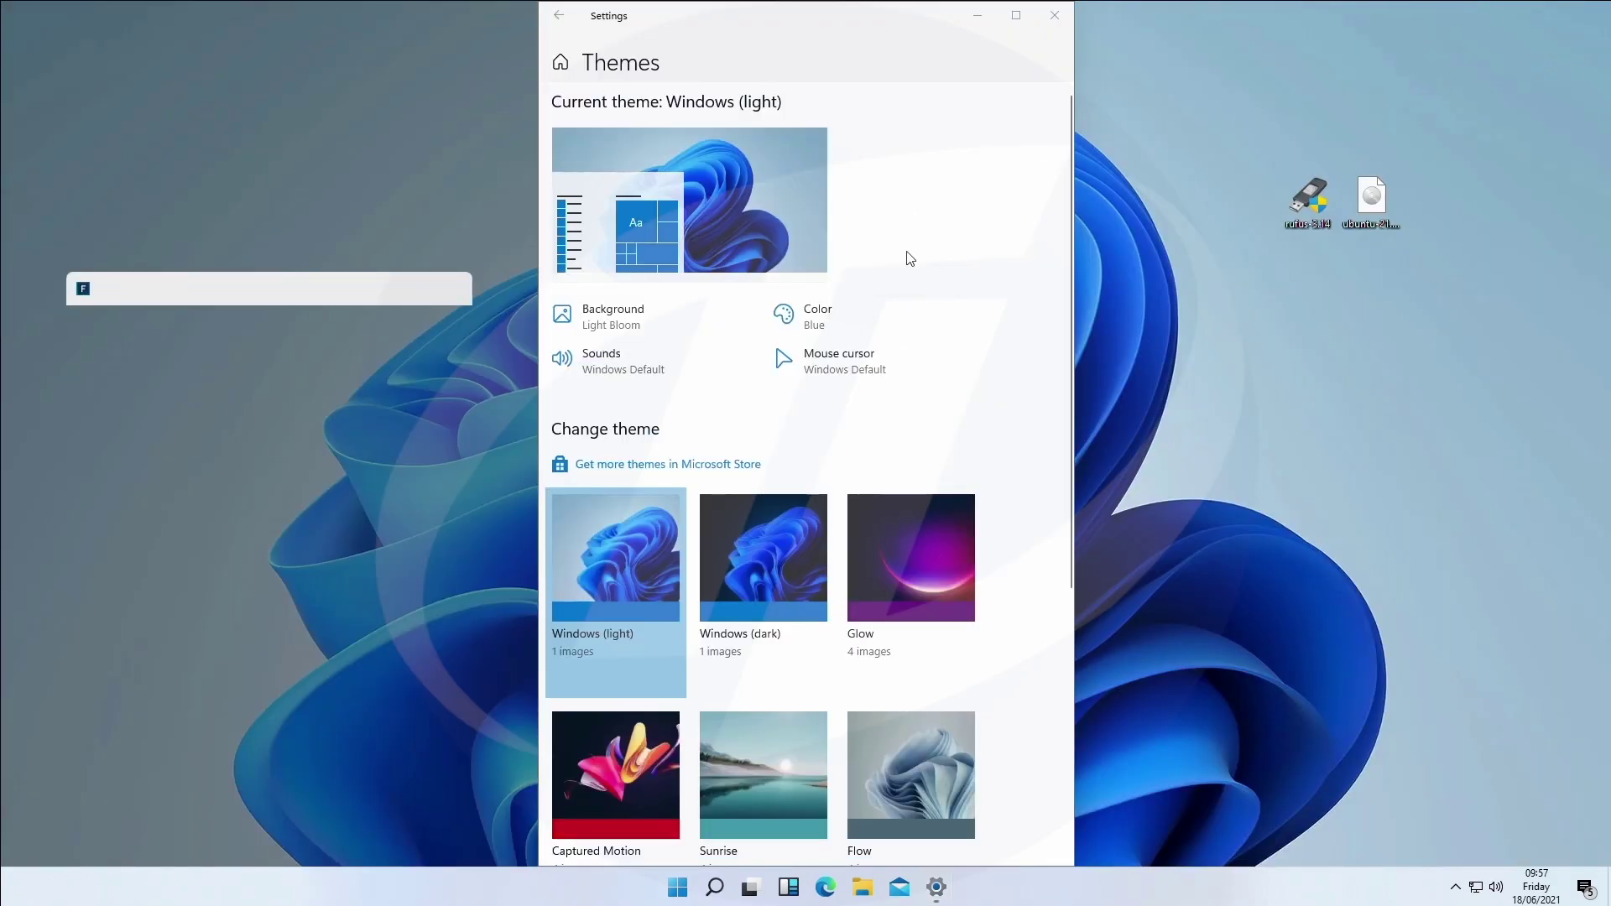
Apply the Windows (dark), Glow, Captured Motion, Sunrise and Flow themes in turn.
{"action": "left_click", "coordinate": [758, 550]}
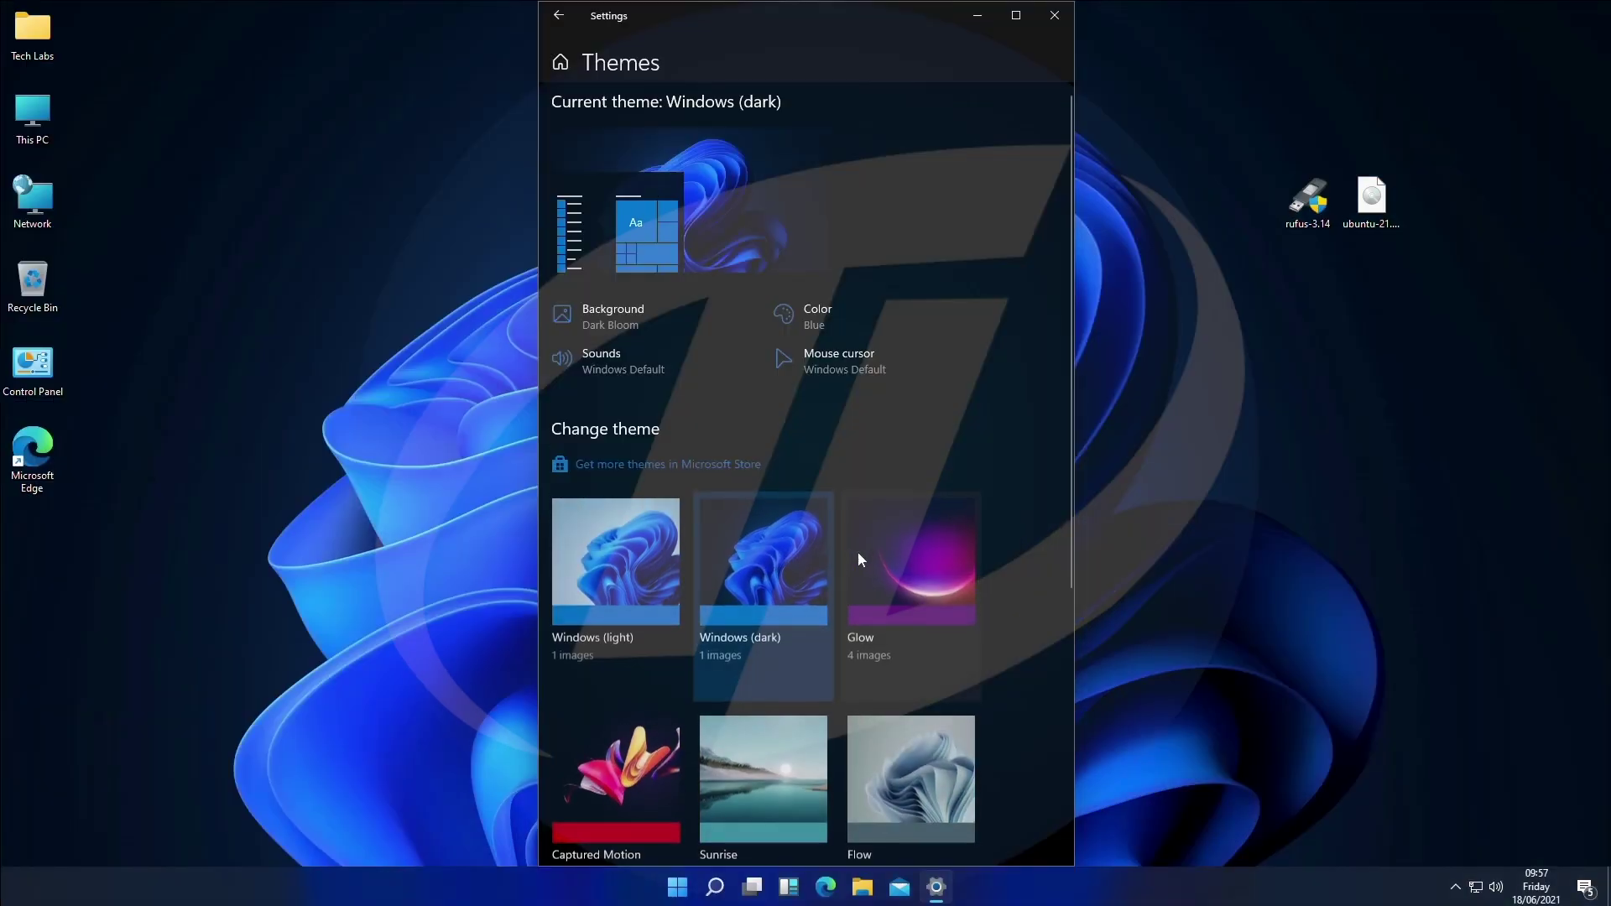
{"action": "left_click", "coordinate": [871, 554]}
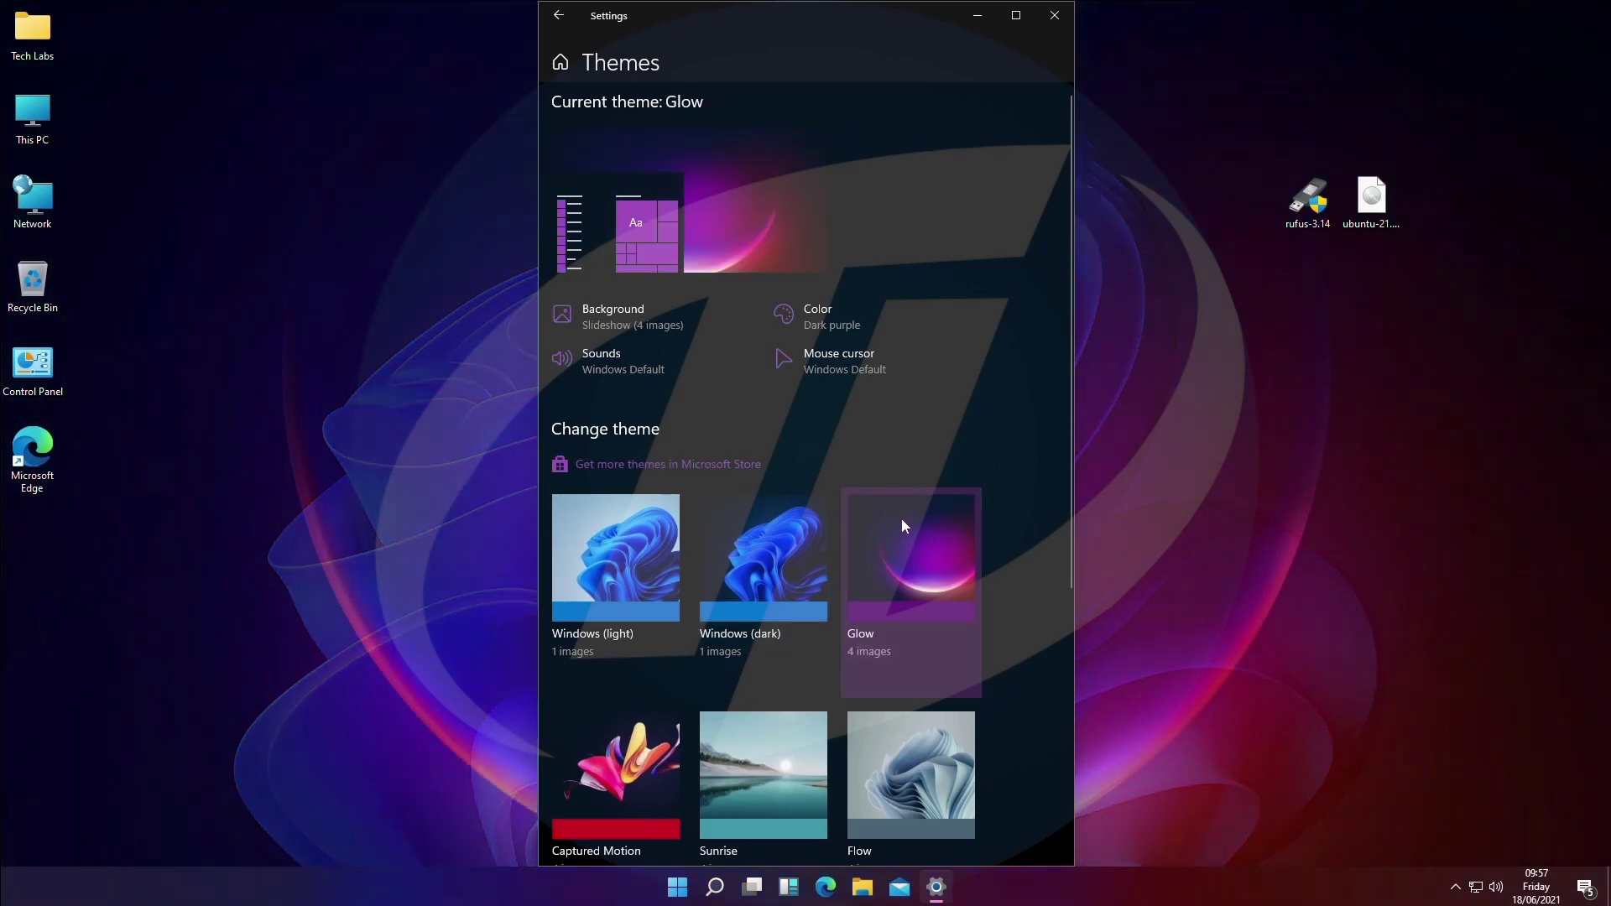
{"action": "left_click", "coordinate": [654, 744]}
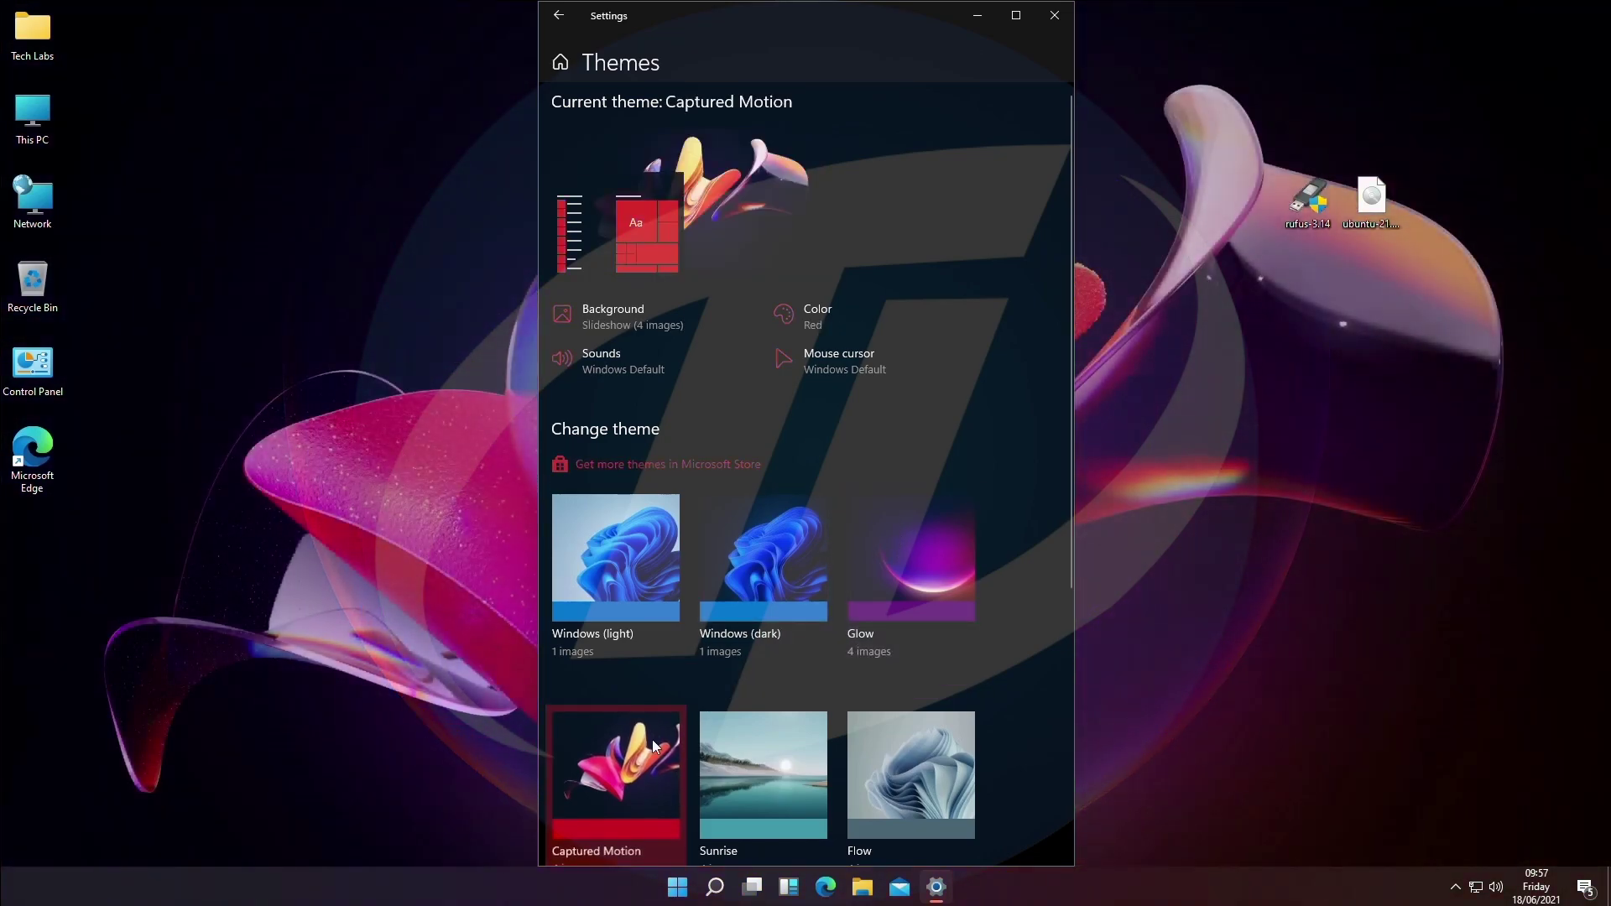
{"action": "left_click", "coordinate": [745, 739]}
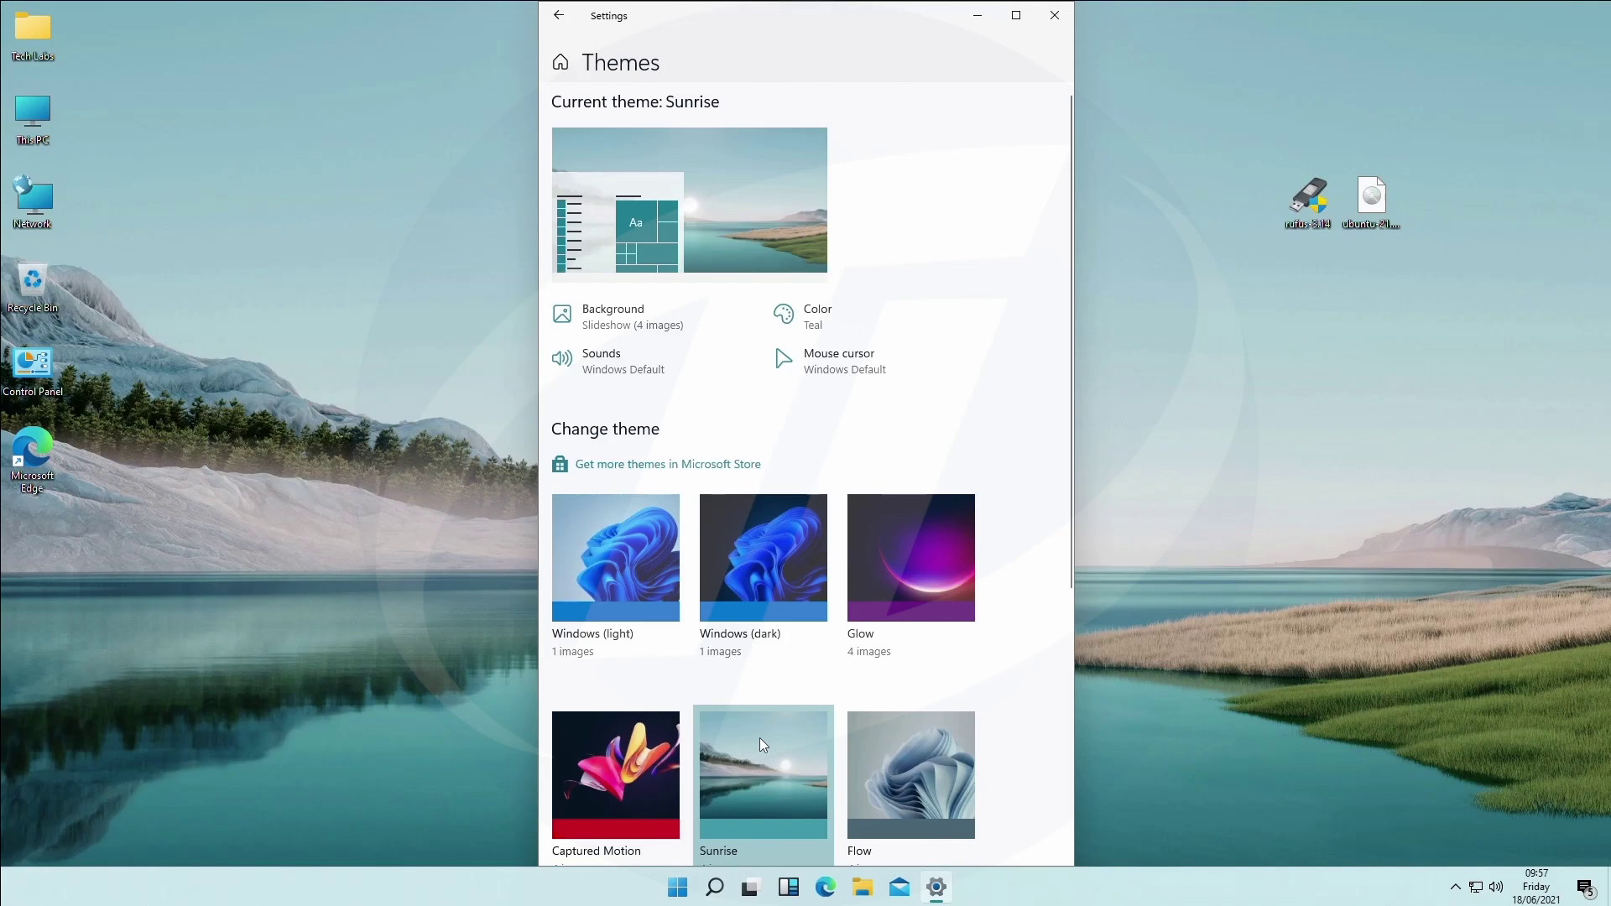
{"action": "left_click", "coordinate": [922, 753]}
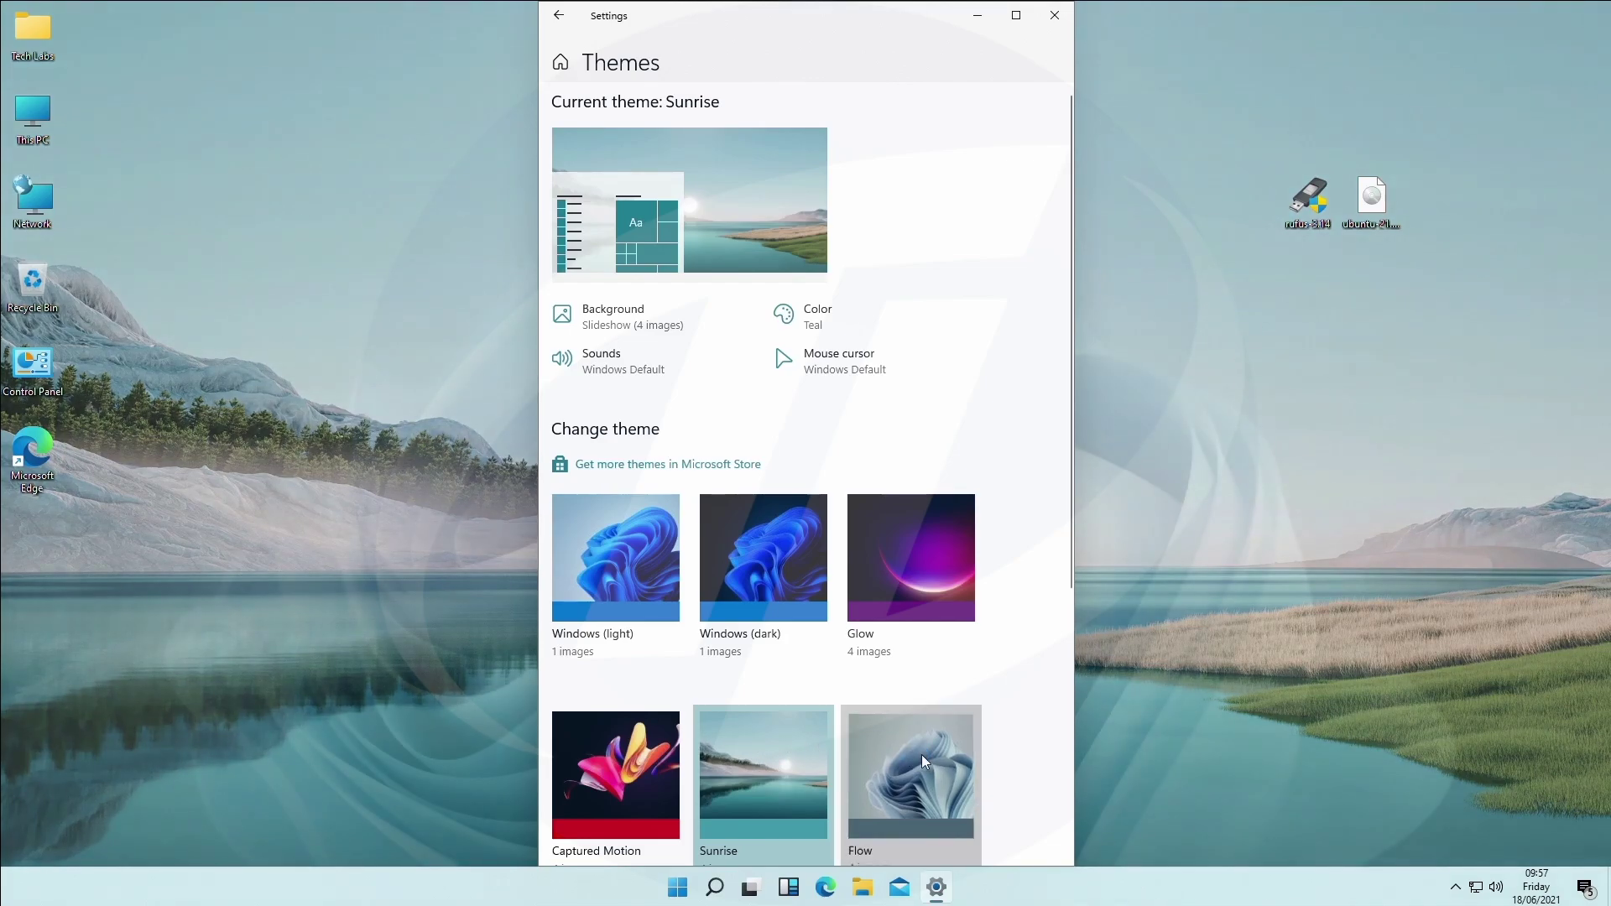
Reapply the Windows (light) theme and close Settings.
{"action": "scroll", "coordinate": [922, 754], "scroll_direction": "down", "scroll_amount": 5}
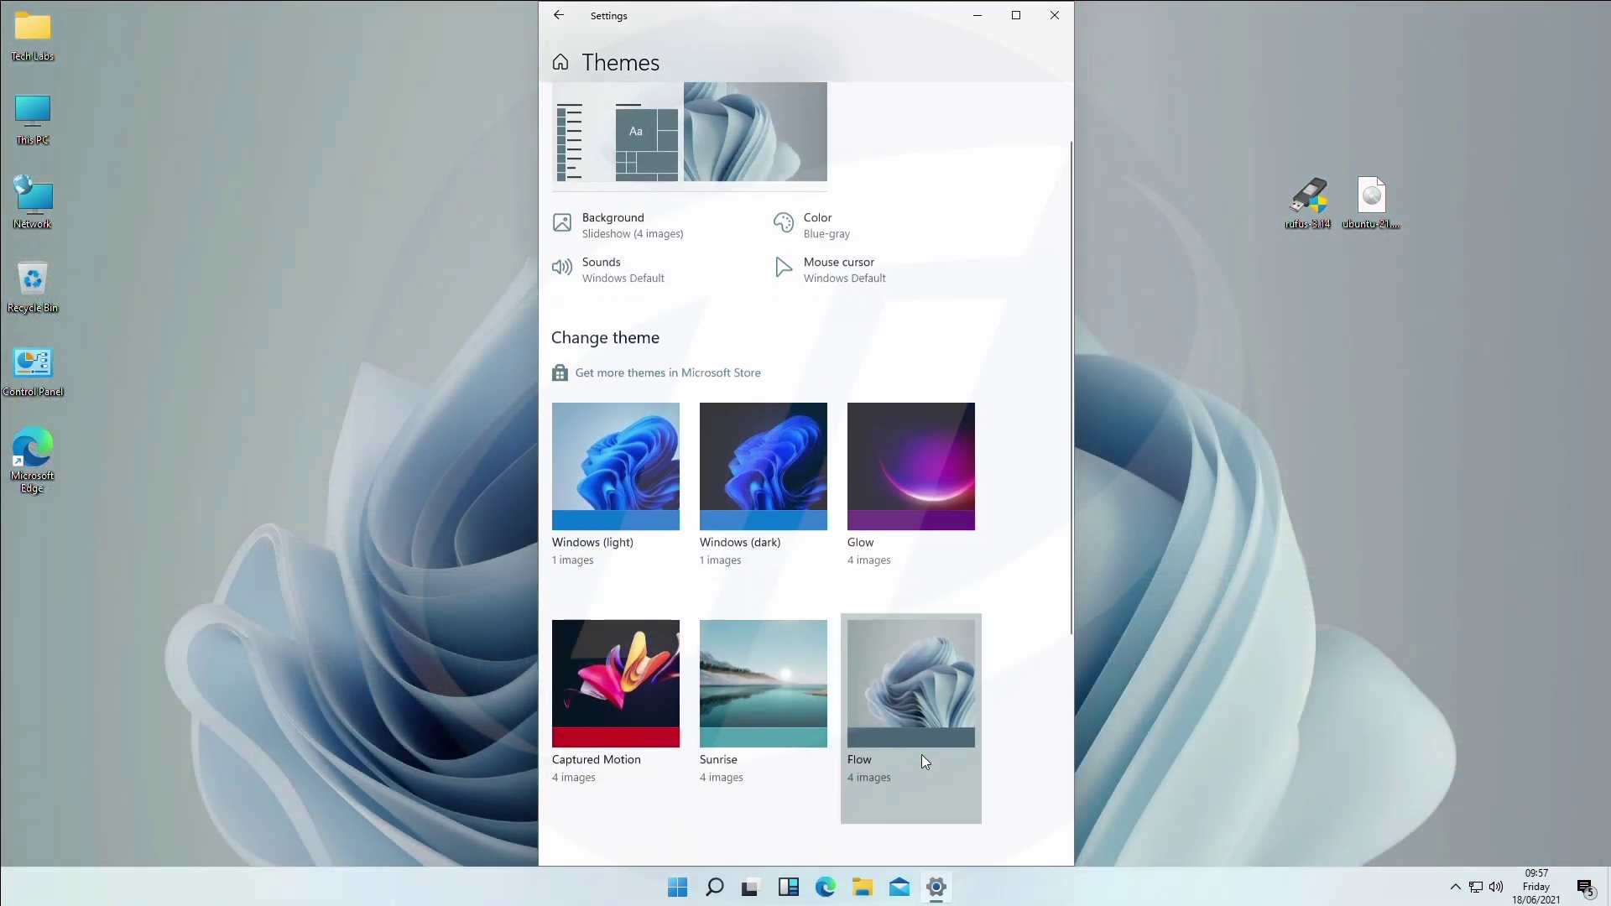
{"action": "scroll", "coordinate": [923, 761], "scroll_direction": "up", "scroll_amount": 5}
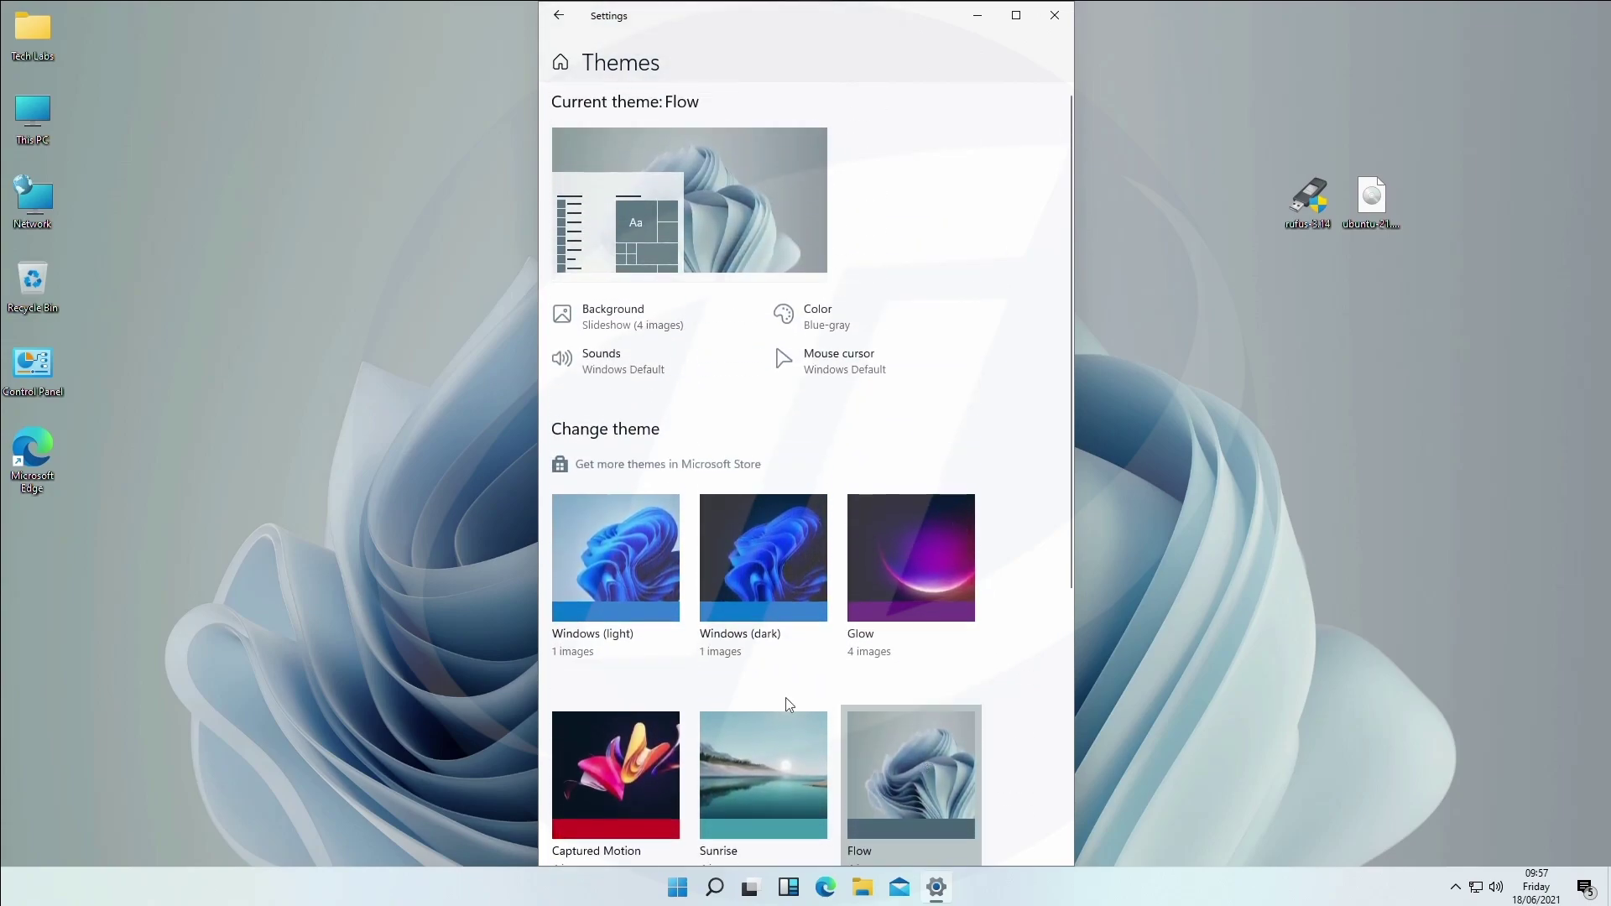
{"action": "left_click", "coordinate": [663, 606]}
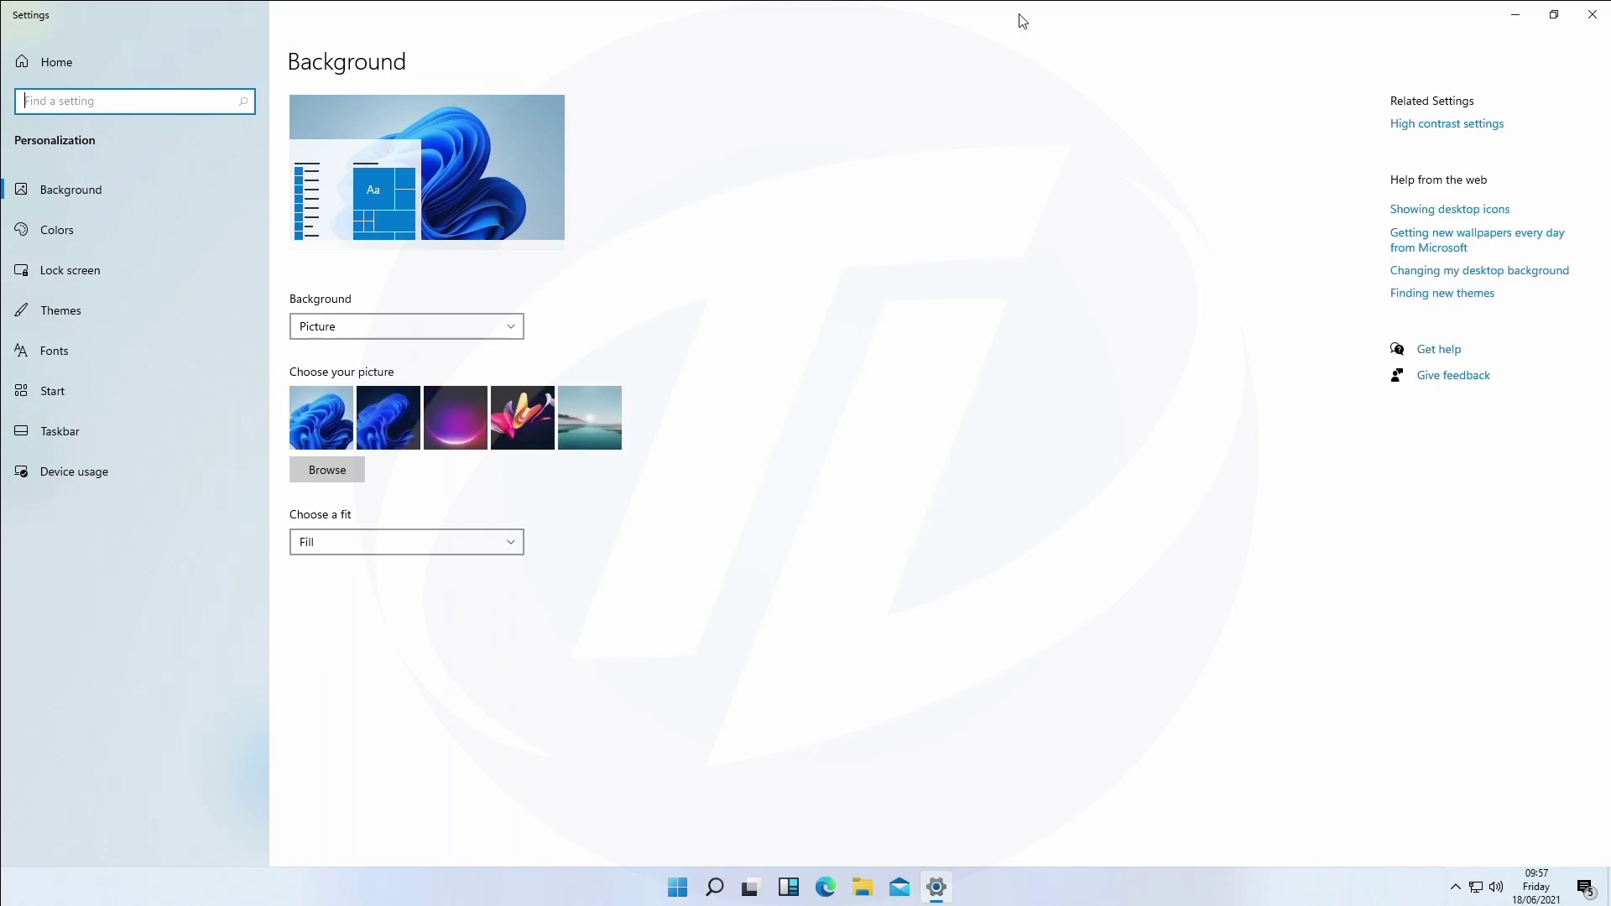
{"action": "left_click", "coordinate": [1592, 14]}
{"action": "right_click", "coordinate": [794, 202]}
Refresh the desktop, then open System settings via Settings from the Start menu.
{"action": "left_click", "coordinate": [837, 249]}
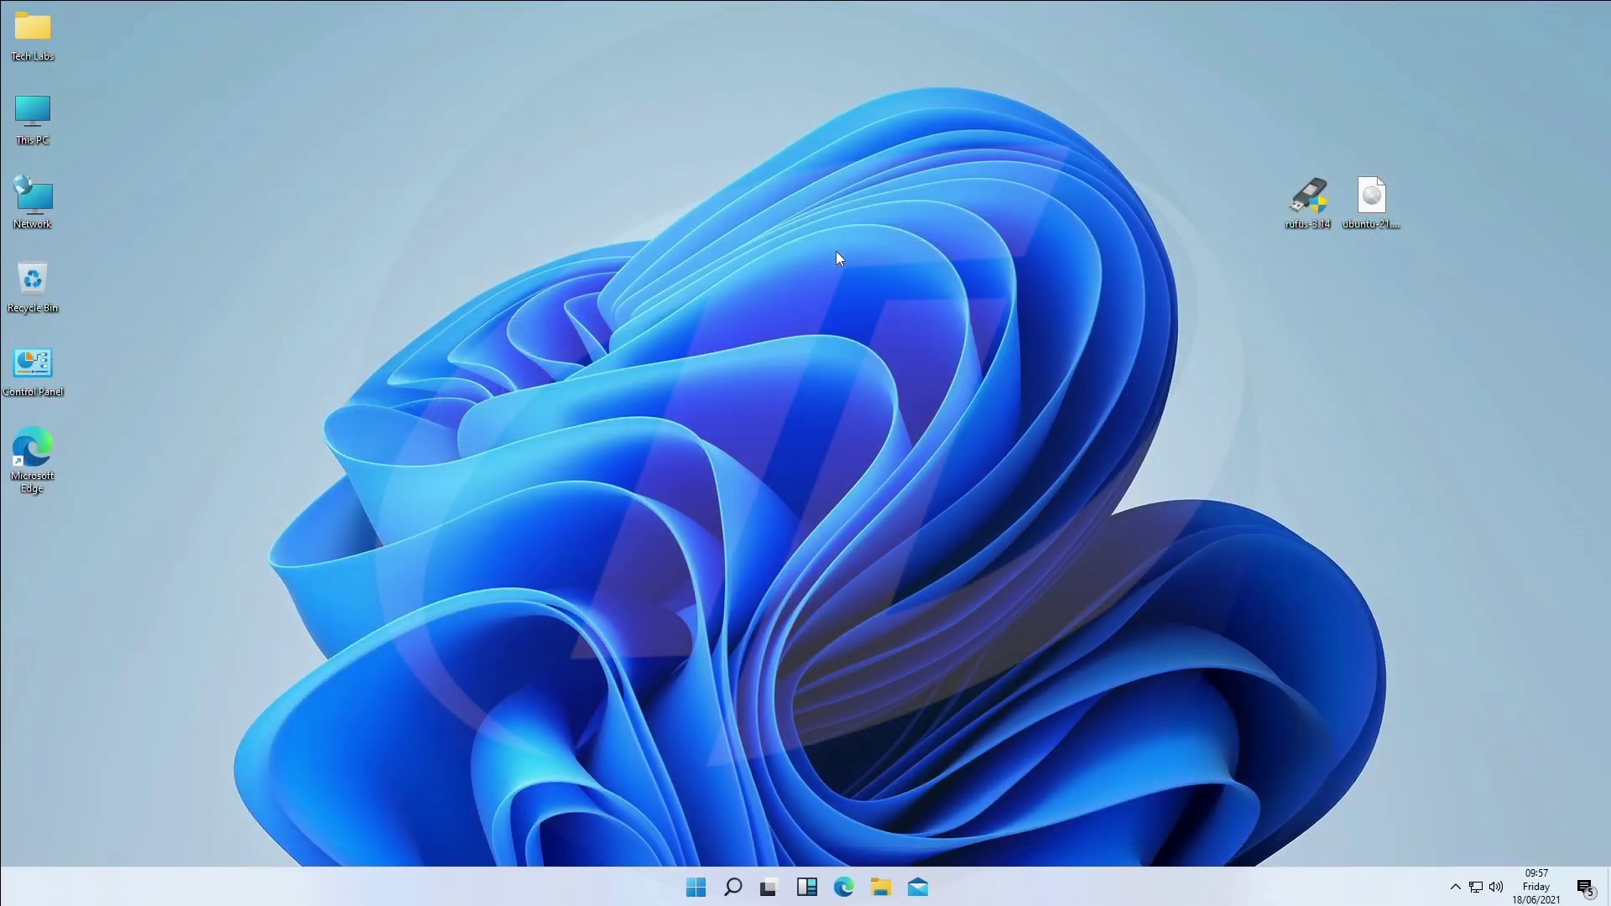
{"action": "left_click", "coordinate": [695, 887]}
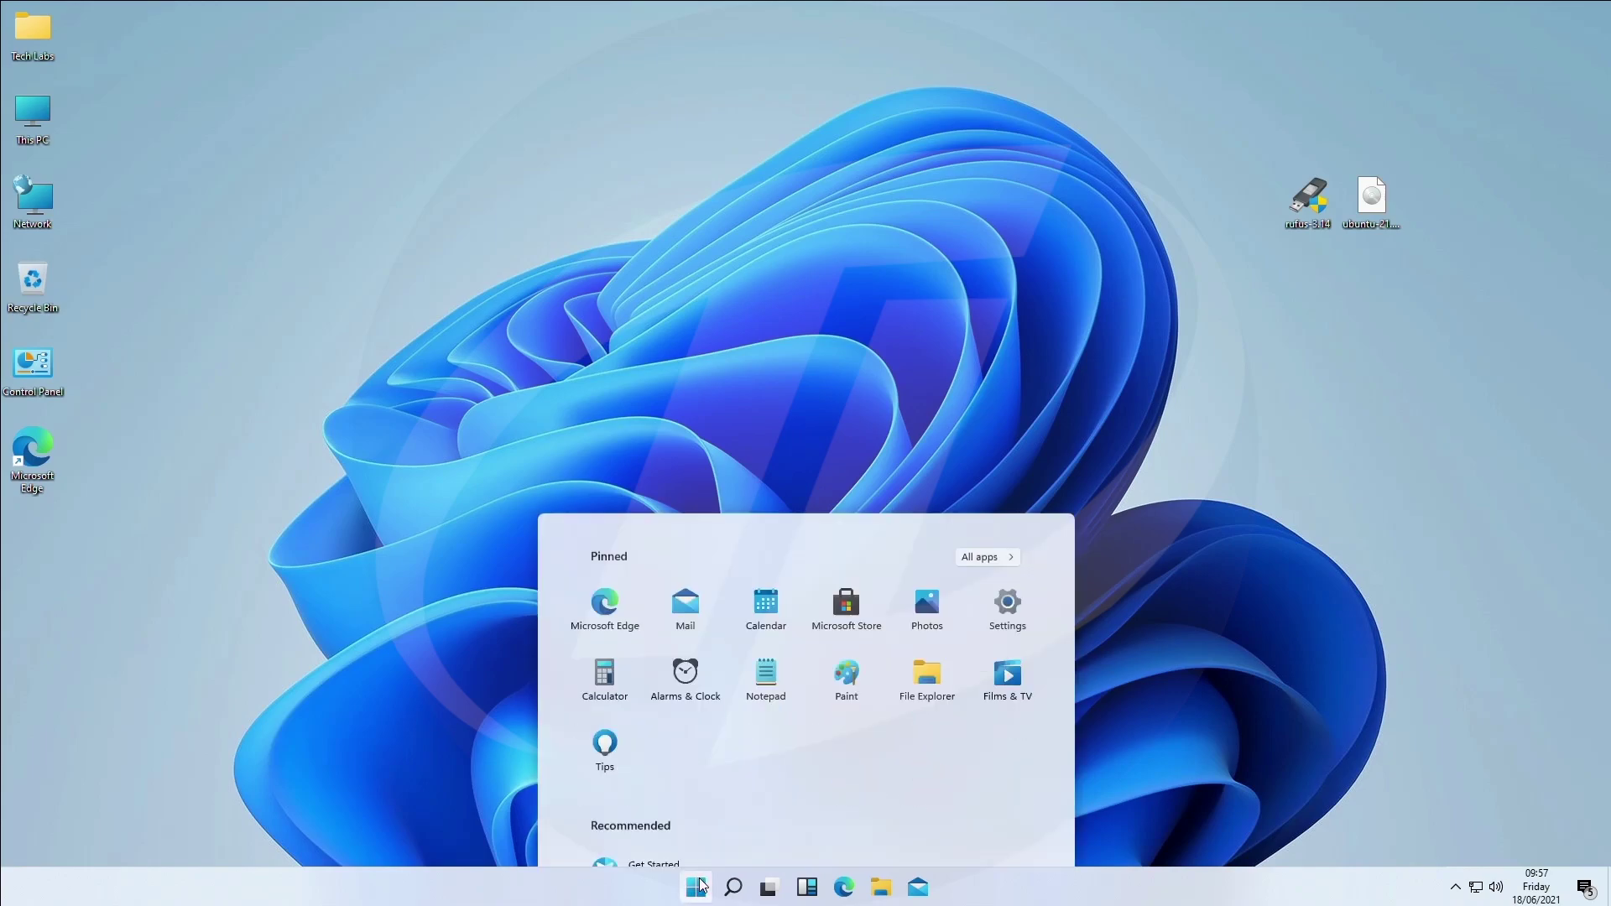
{"action": "left_click", "coordinate": [996, 420]}
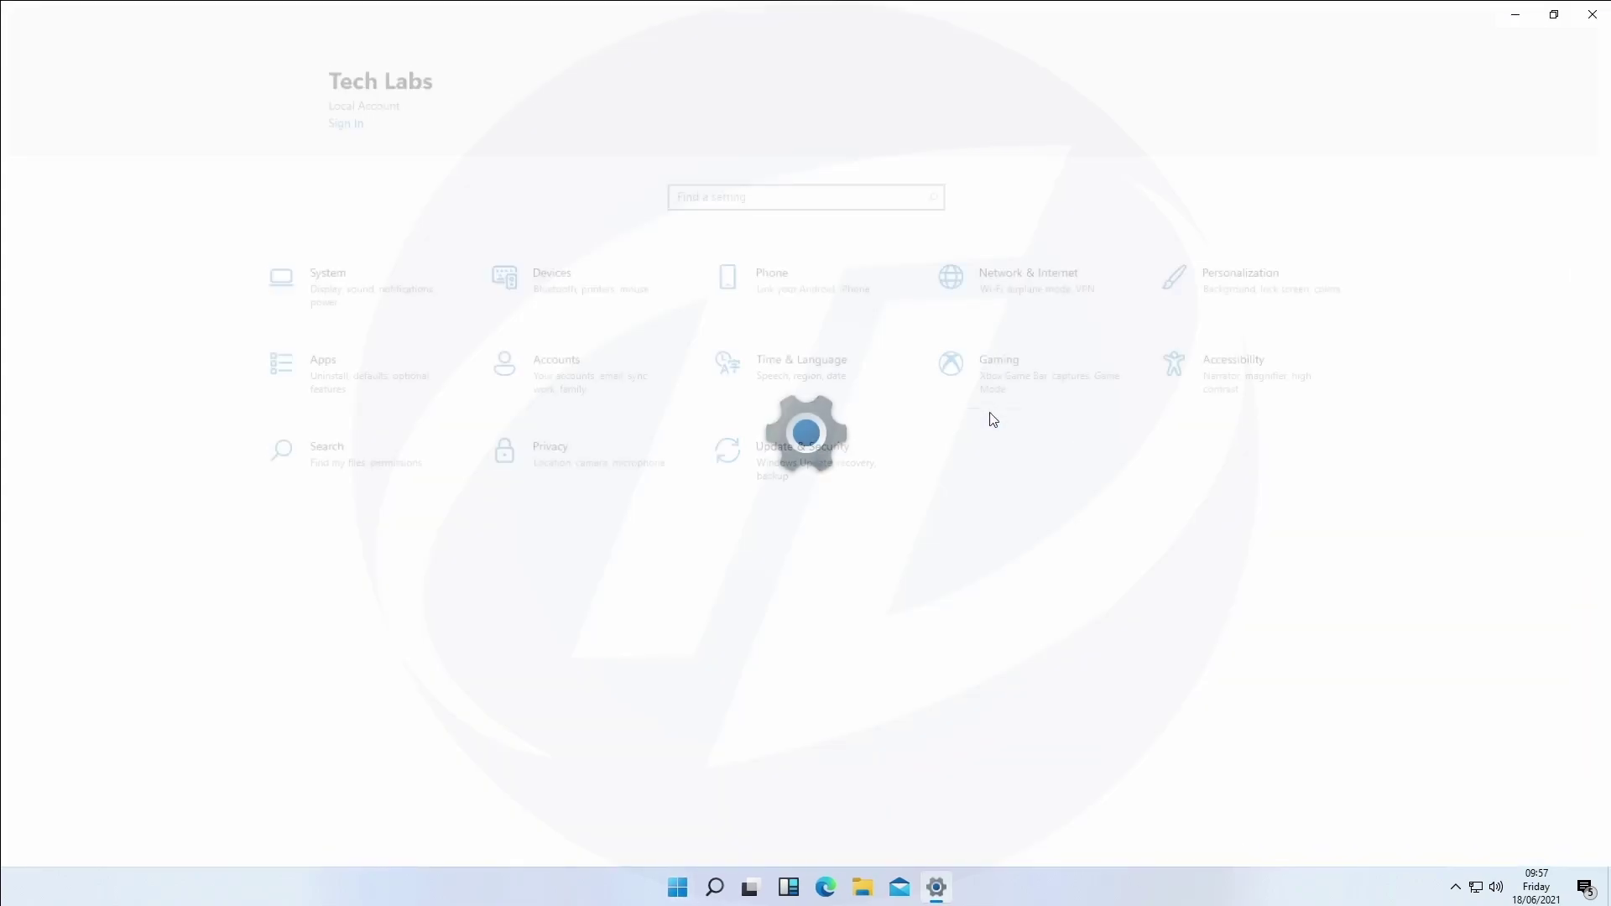
{"action": "left_click", "coordinate": [424, 300]}
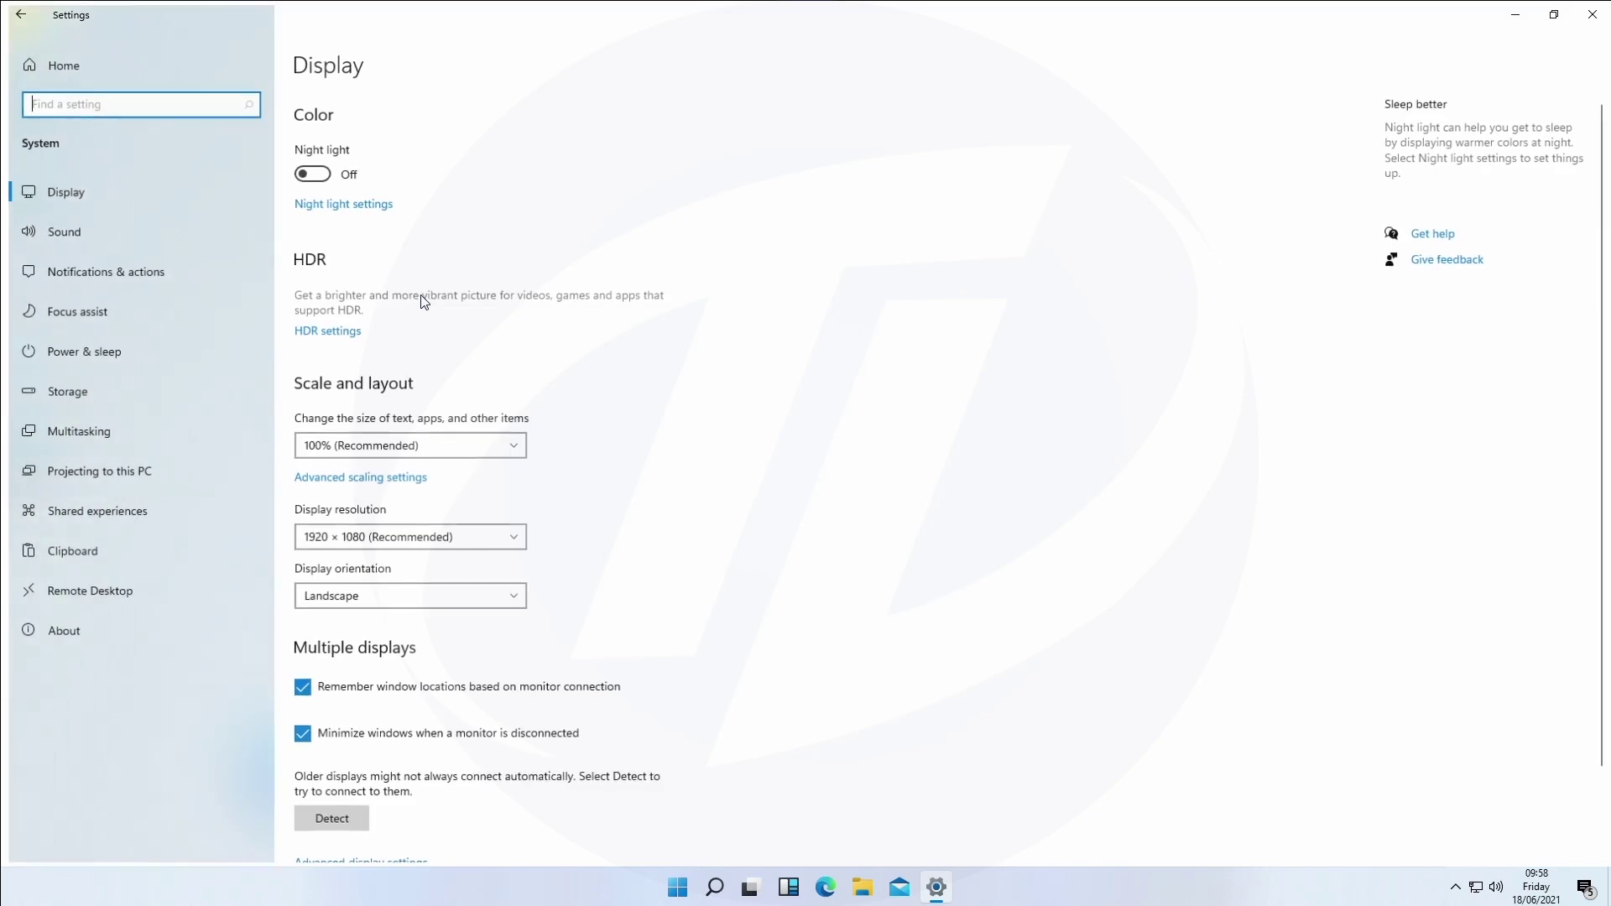
View the Sound, Notifications & actions, Focus assist, Power & sleep, Storage and Multitasking pages.
{"action": "left_click", "coordinate": [183, 225]}
{"action": "left_click", "coordinate": [183, 261]}
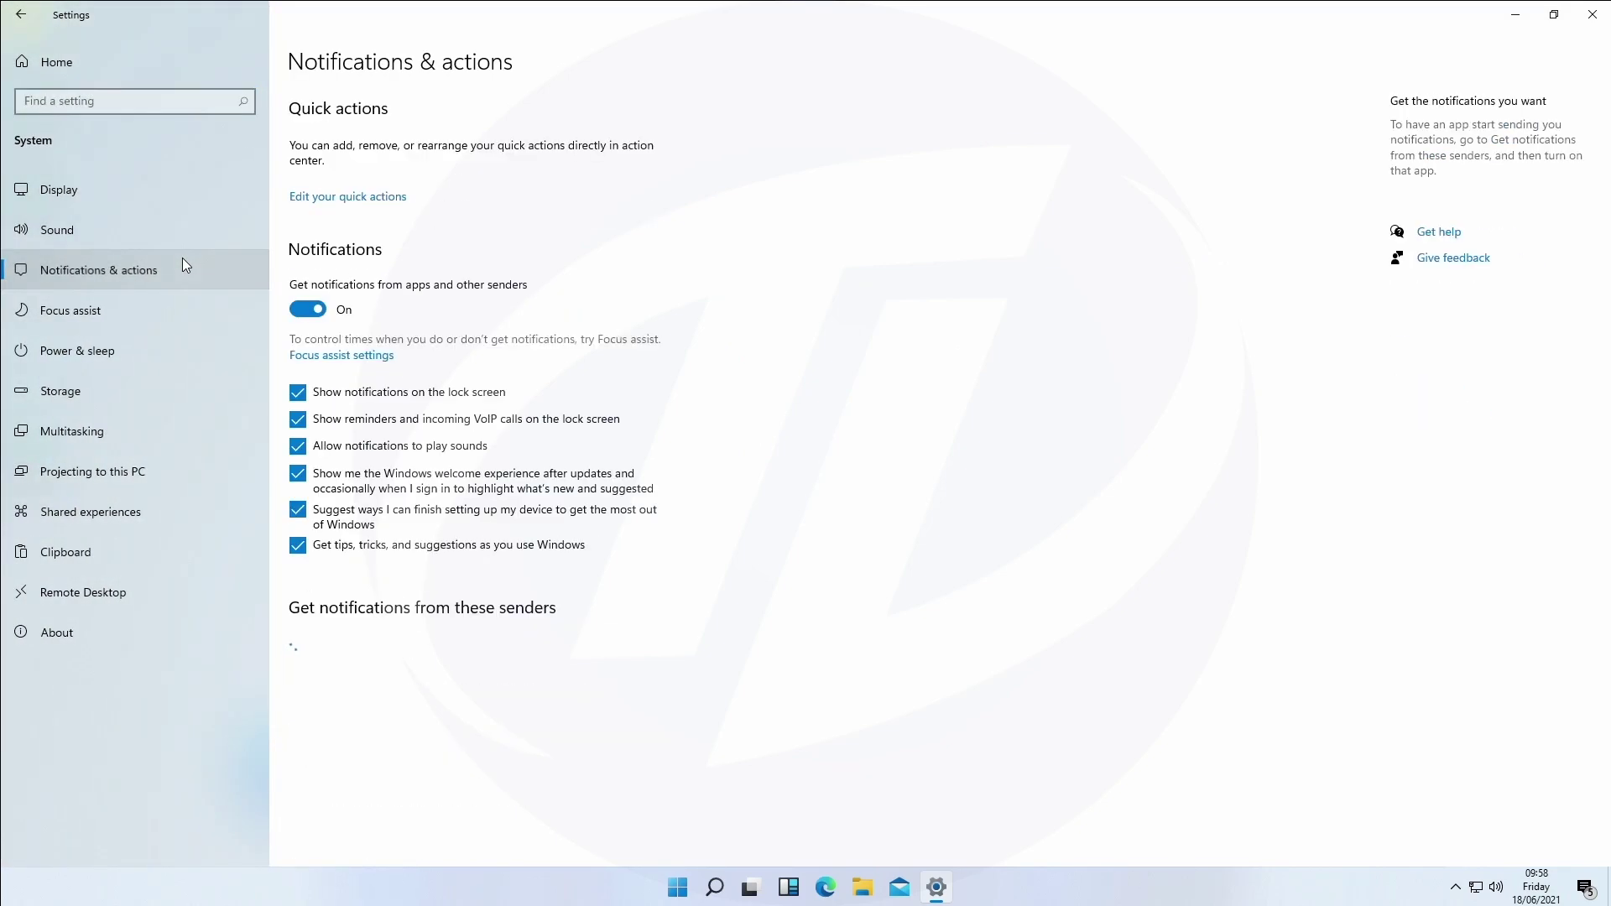
{"action": "left_click", "coordinate": [183, 304]}
{"action": "left_click", "coordinate": [178, 347]}
{"action": "left_click", "coordinate": [162, 390]}
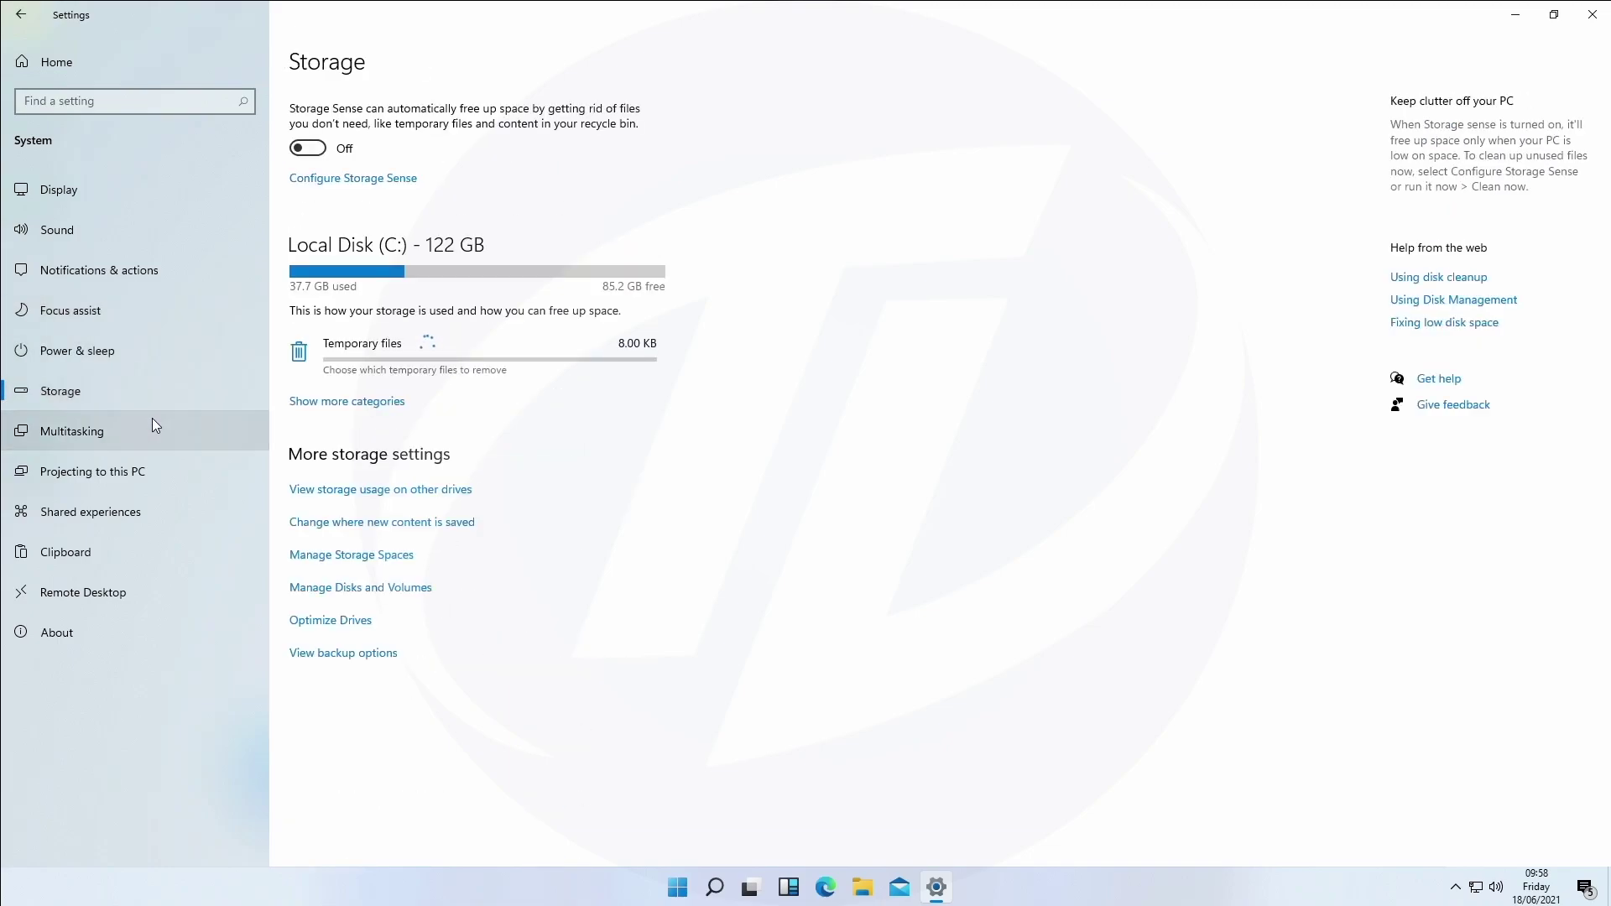
{"action": "left_click", "coordinate": [153, 425]}
View Projecting, Shared experiences, Clipboard, Remote Desktop and About, then close Settings and reopen Start.
{"action": "left_click", "coordinate": [149, 470]}
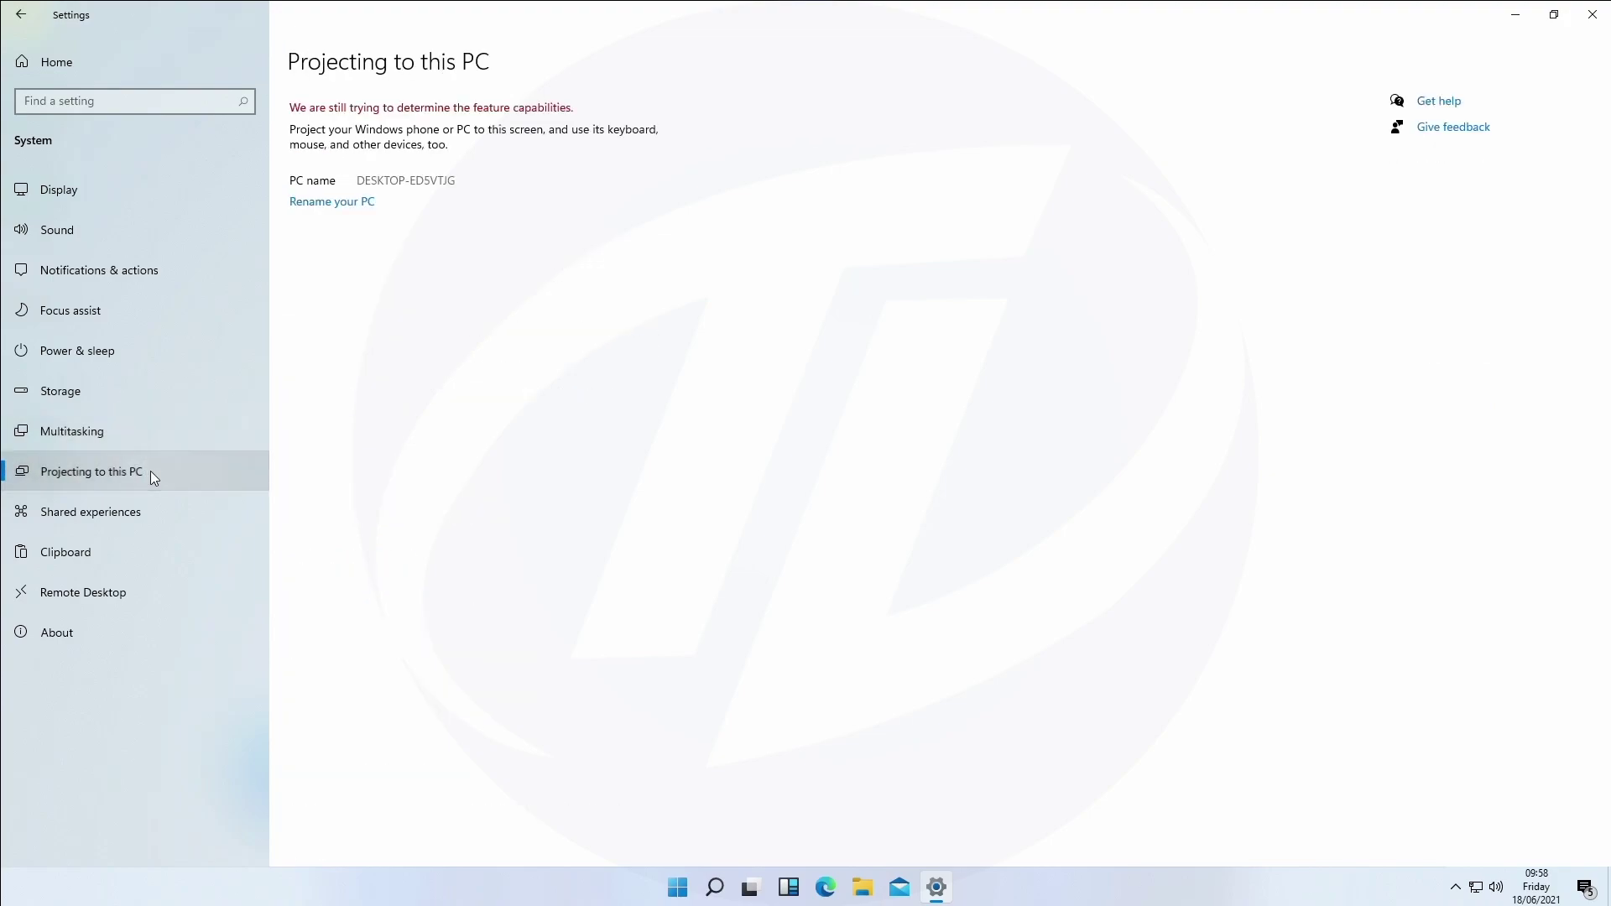
{"action": "left_click", "coordinate": [143, 501]}
{"action": "left_click", "coordinate": [134, 546]}
{"action": "left_click", "coordinate": [134, 593]}
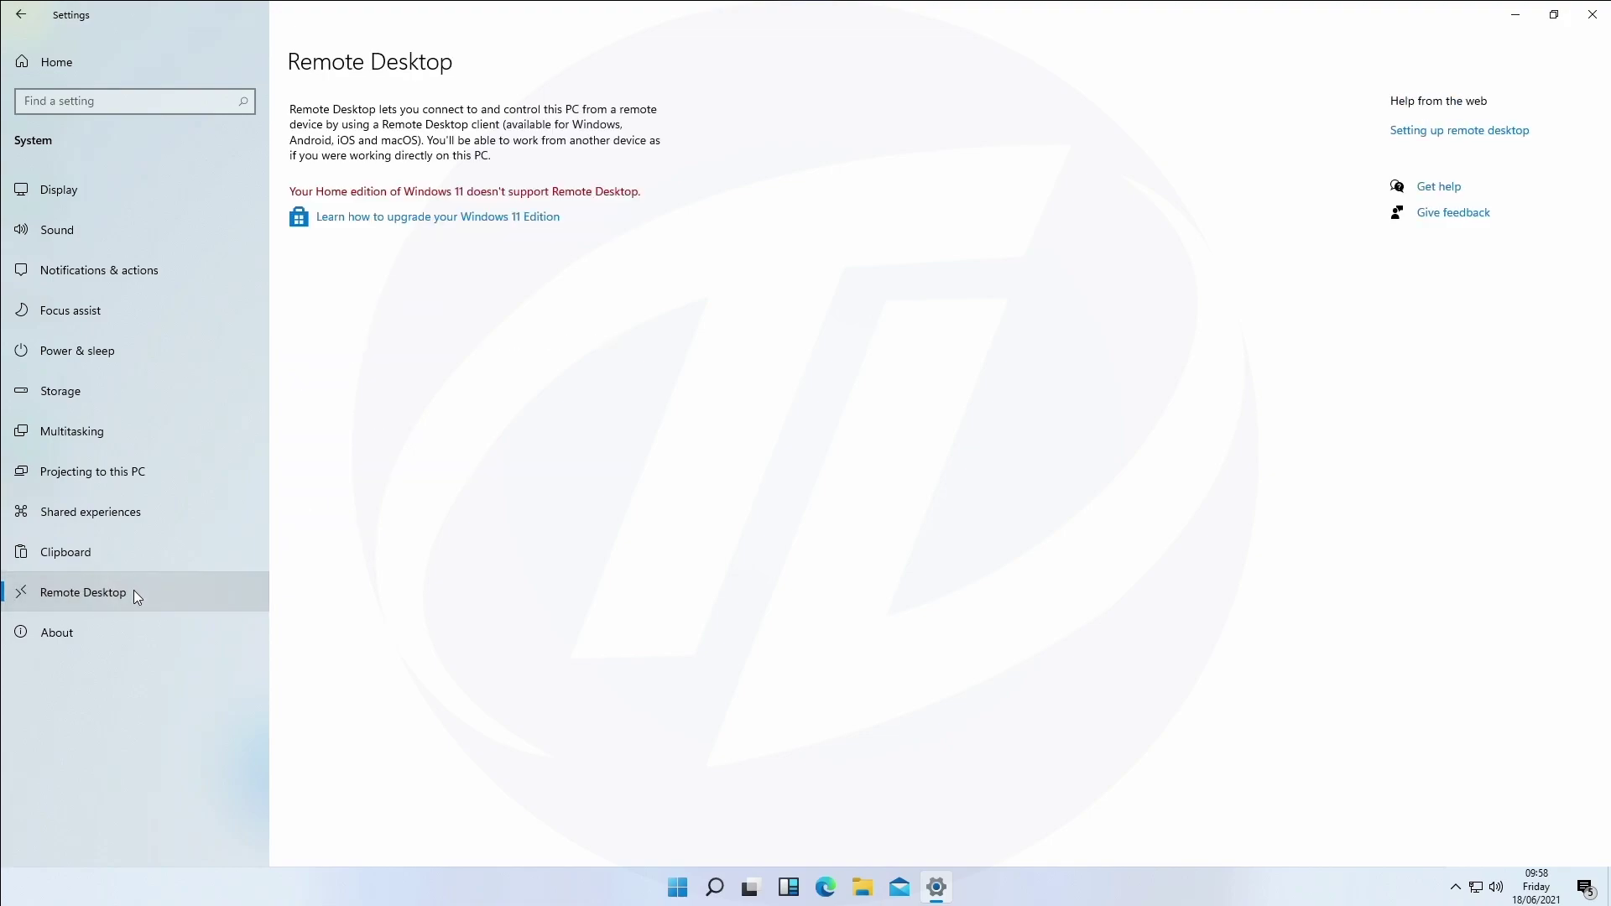
{"action": "left_click", "coordinate": [139, 635]}
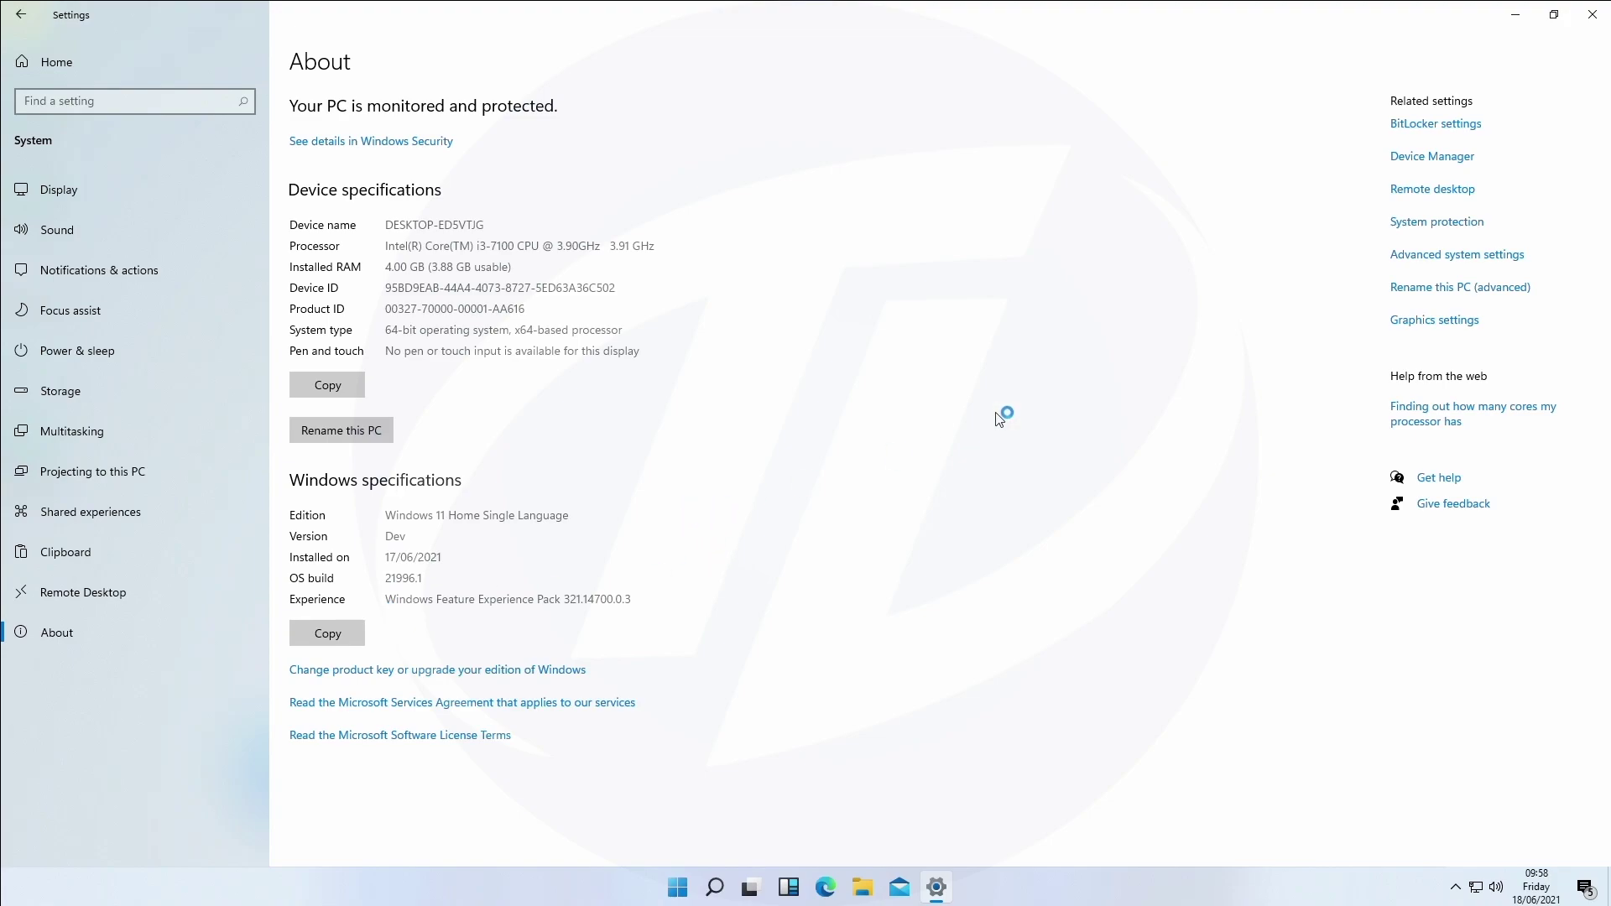
{"action": "left_click", "coordinate": [1592, 15]}
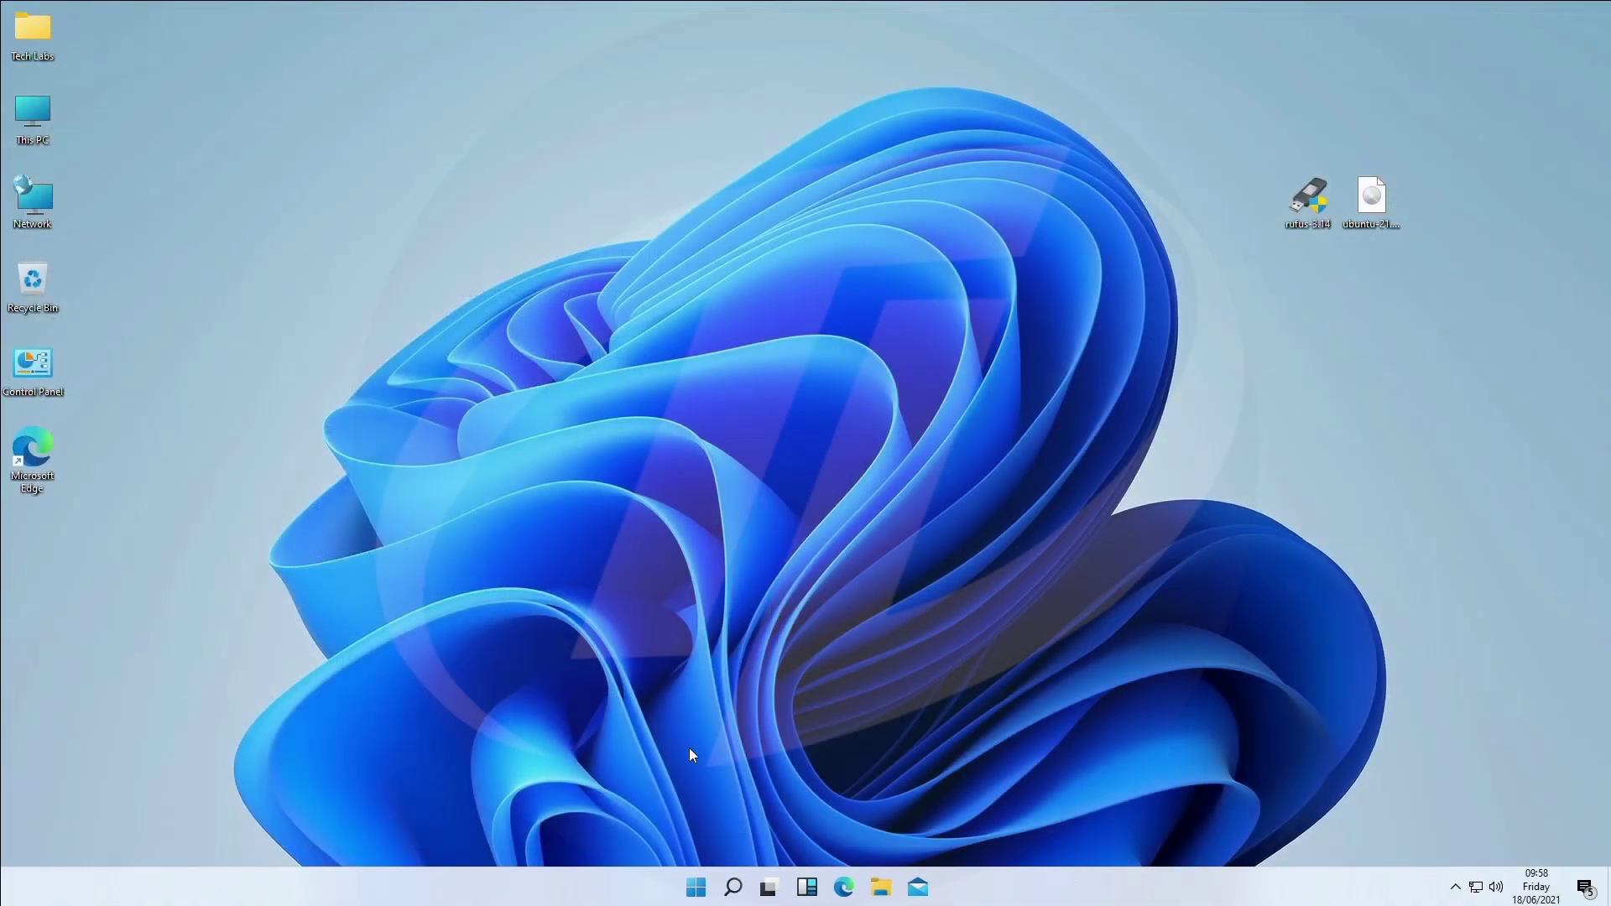
{"action": "left_click", "coordinate": [693, 888]}
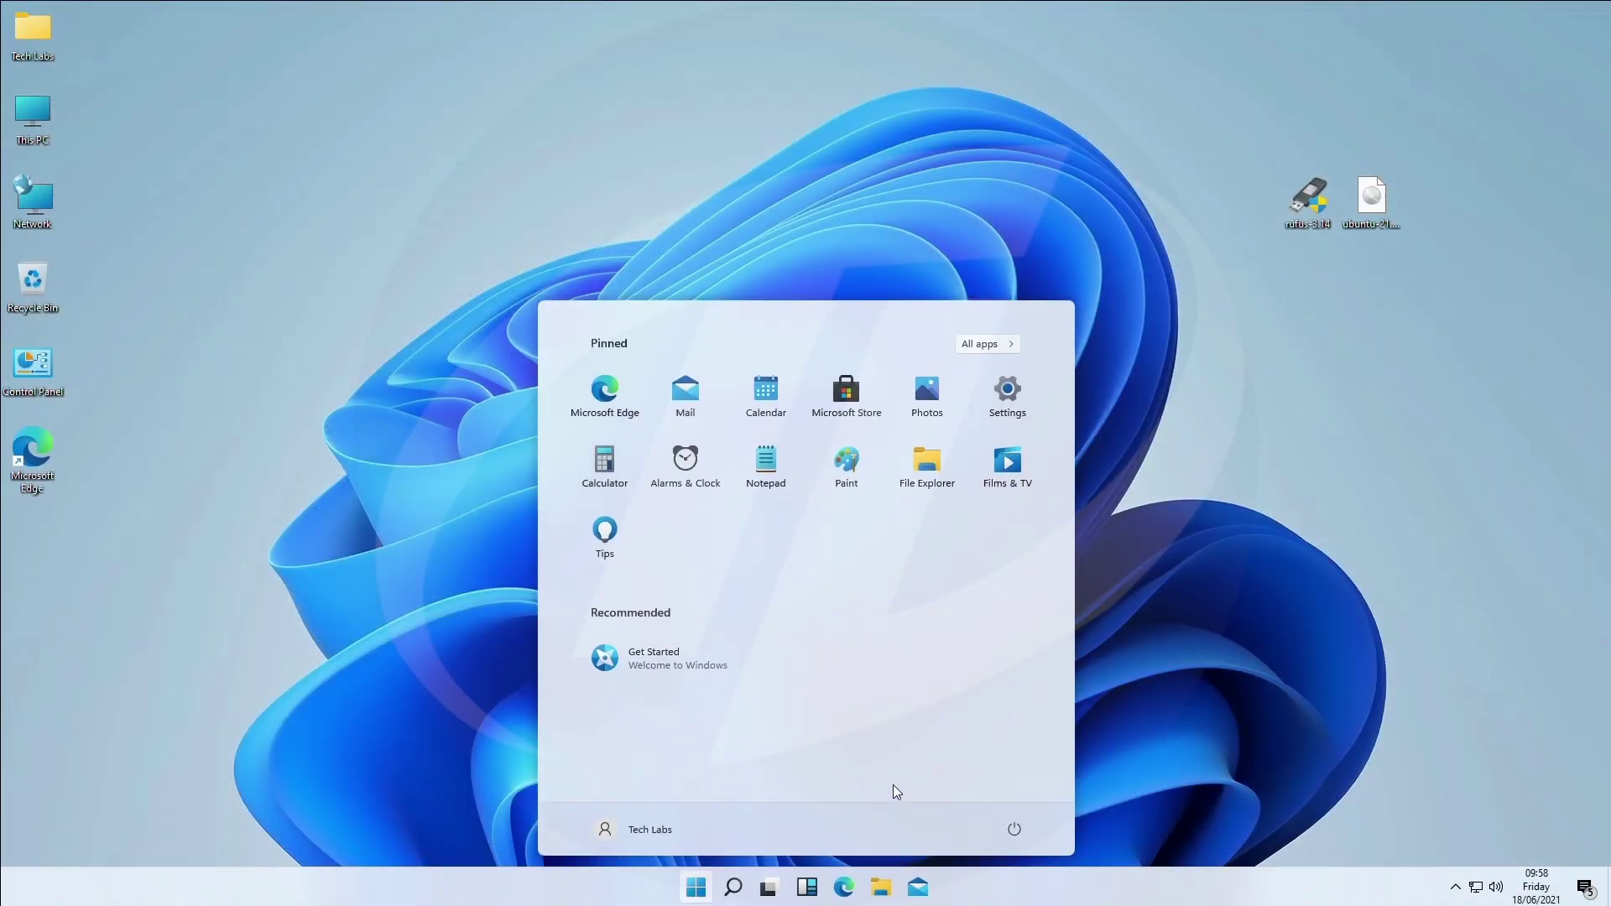